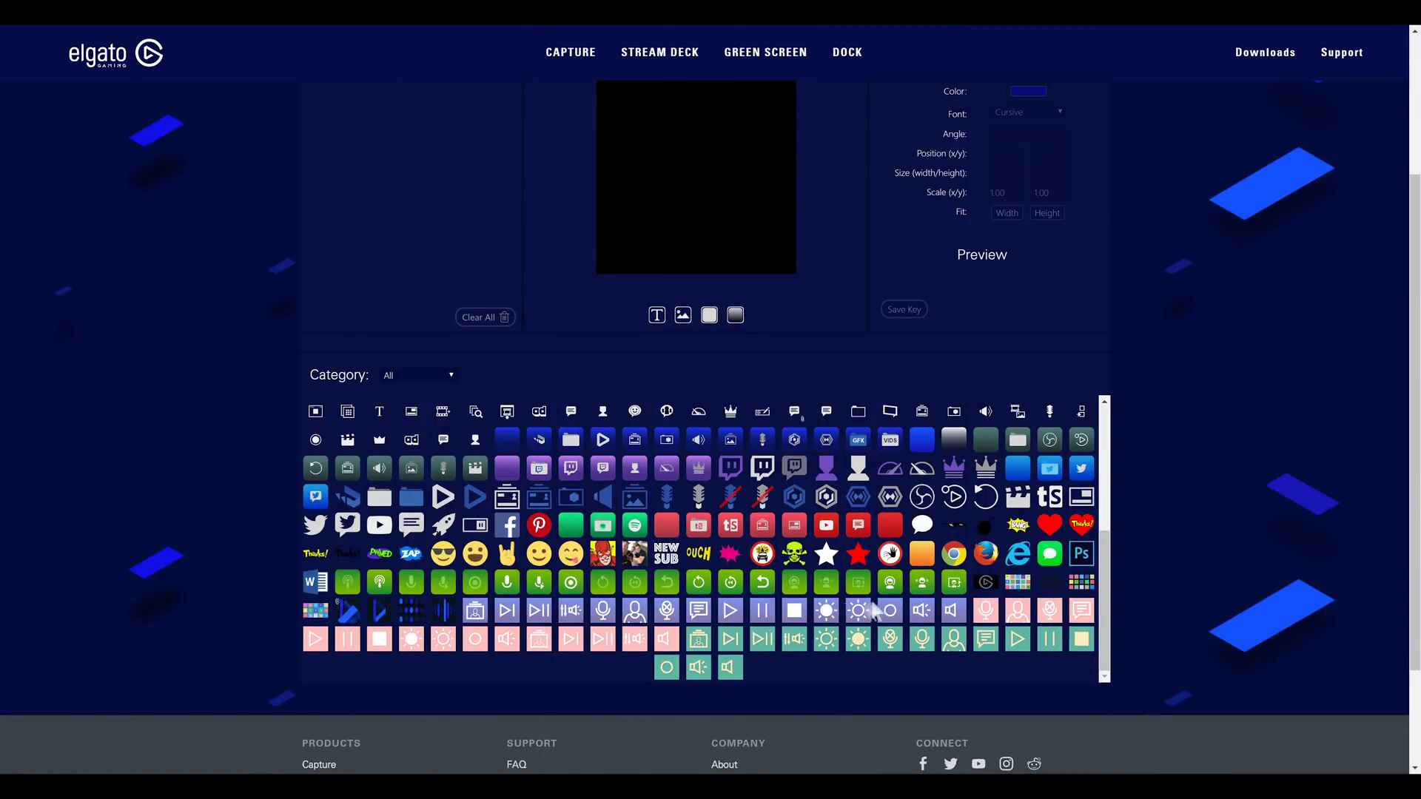
Put the red YouTube background behind the stickers, trying a gradient overlay and then removing it
{"action": "scroll", "coordinate": [876, 611], "scroll_direction": "up", "scroll_amount": 1}
{"action": "scroll", "coordinate": [873, 611], "scroll_direction": "up", "scroll_amount": 2}
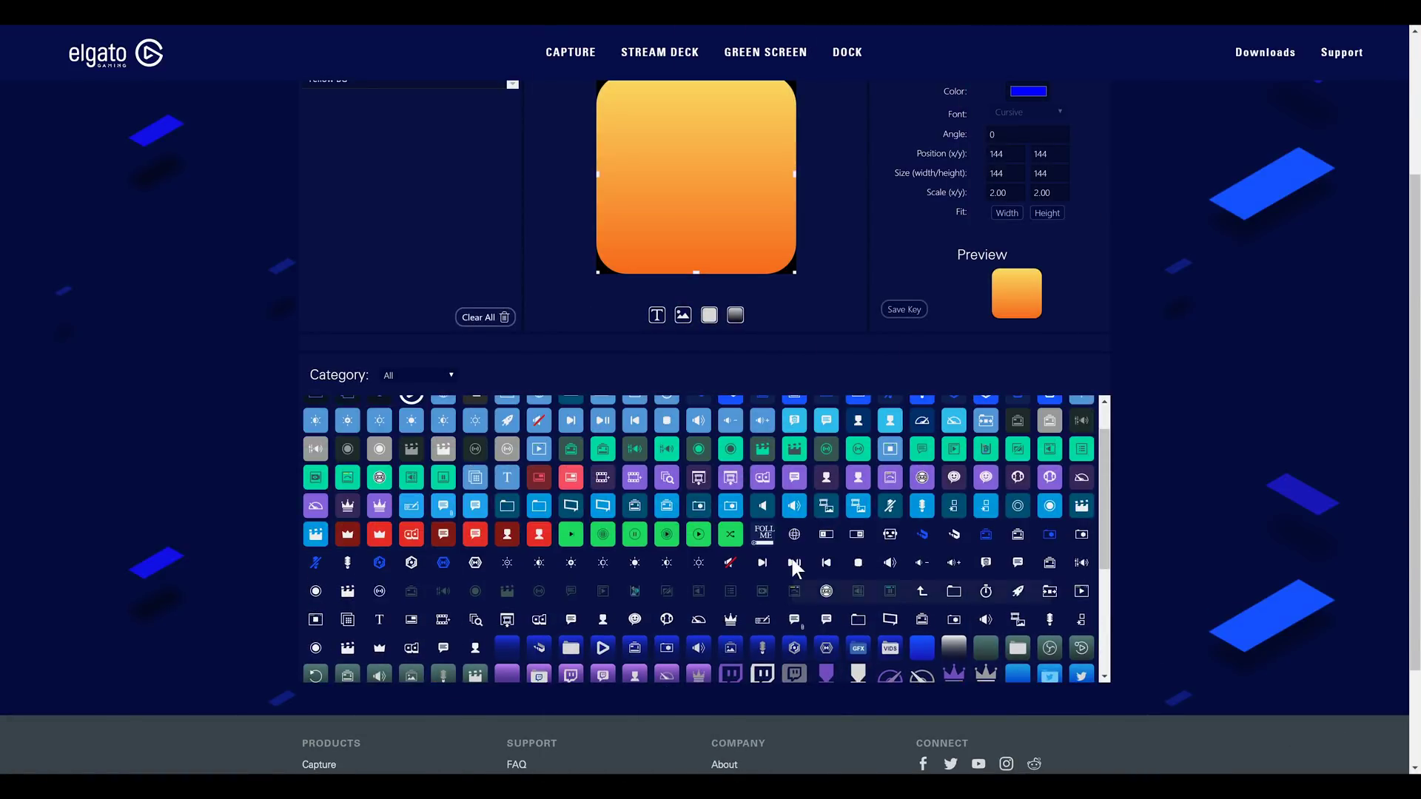
{"action": "scroll", "coordinate": [545, 565], "scroll_direction": "down", "scroll_amount": 5}
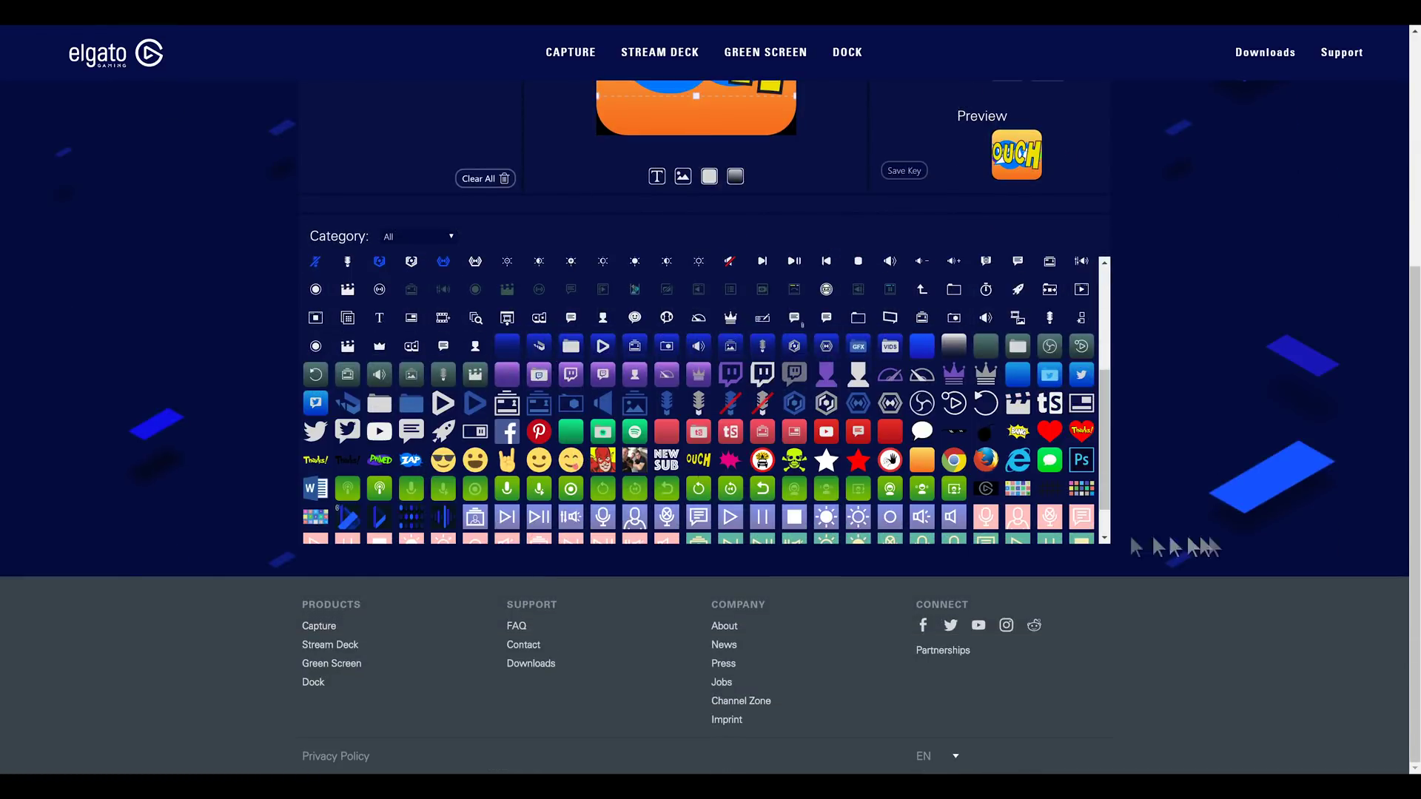
{"action": "scroll", "coordinate": [1136, 548], "scroll_direction": "up", "scroll_amount": 4}
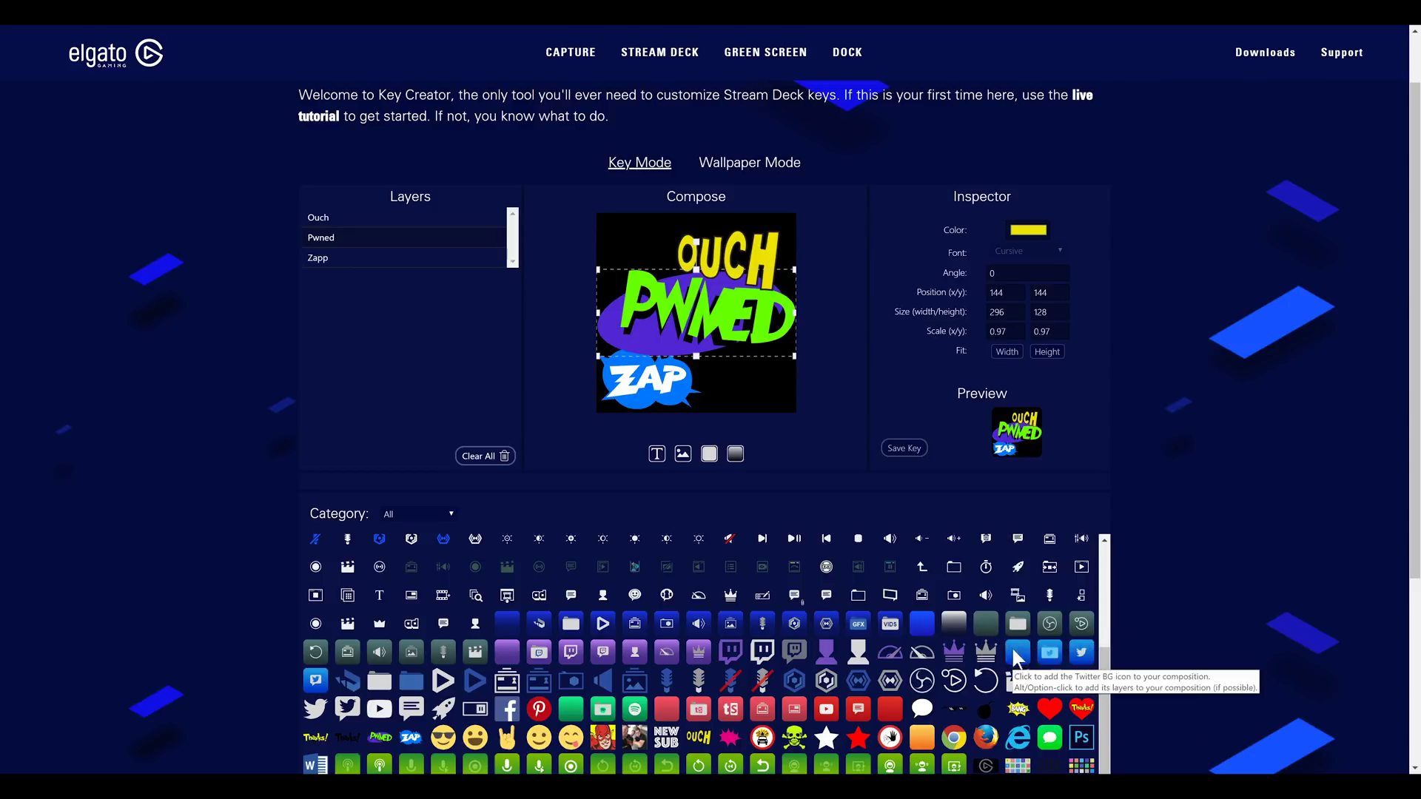
{"action": "left_click", "coordinate": [891, 709]}
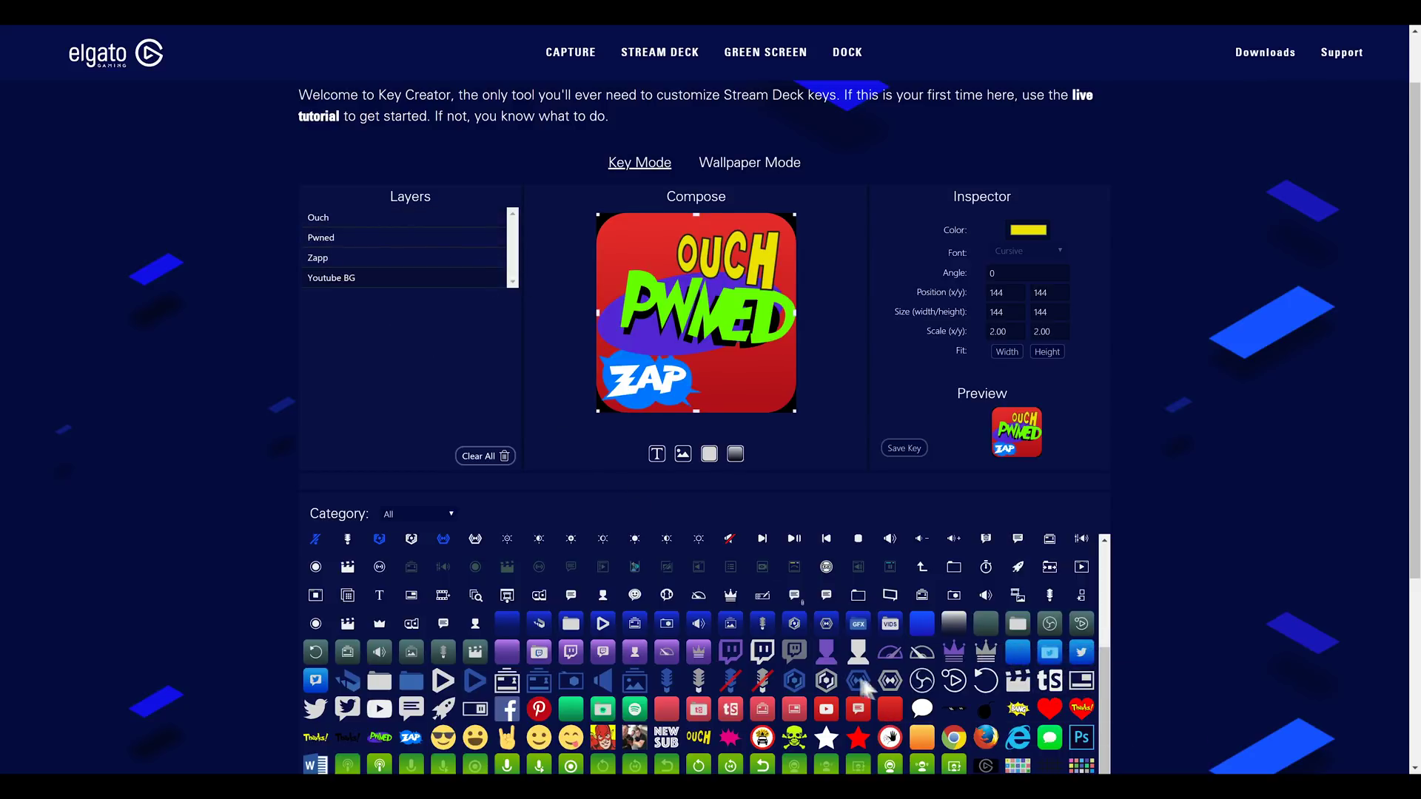
{"action": "left_click", "coordinate": [954, 623]}
{"action": "left_click_drag", "start_coordinate": [673, 267], "coordinate": [680, 267]}
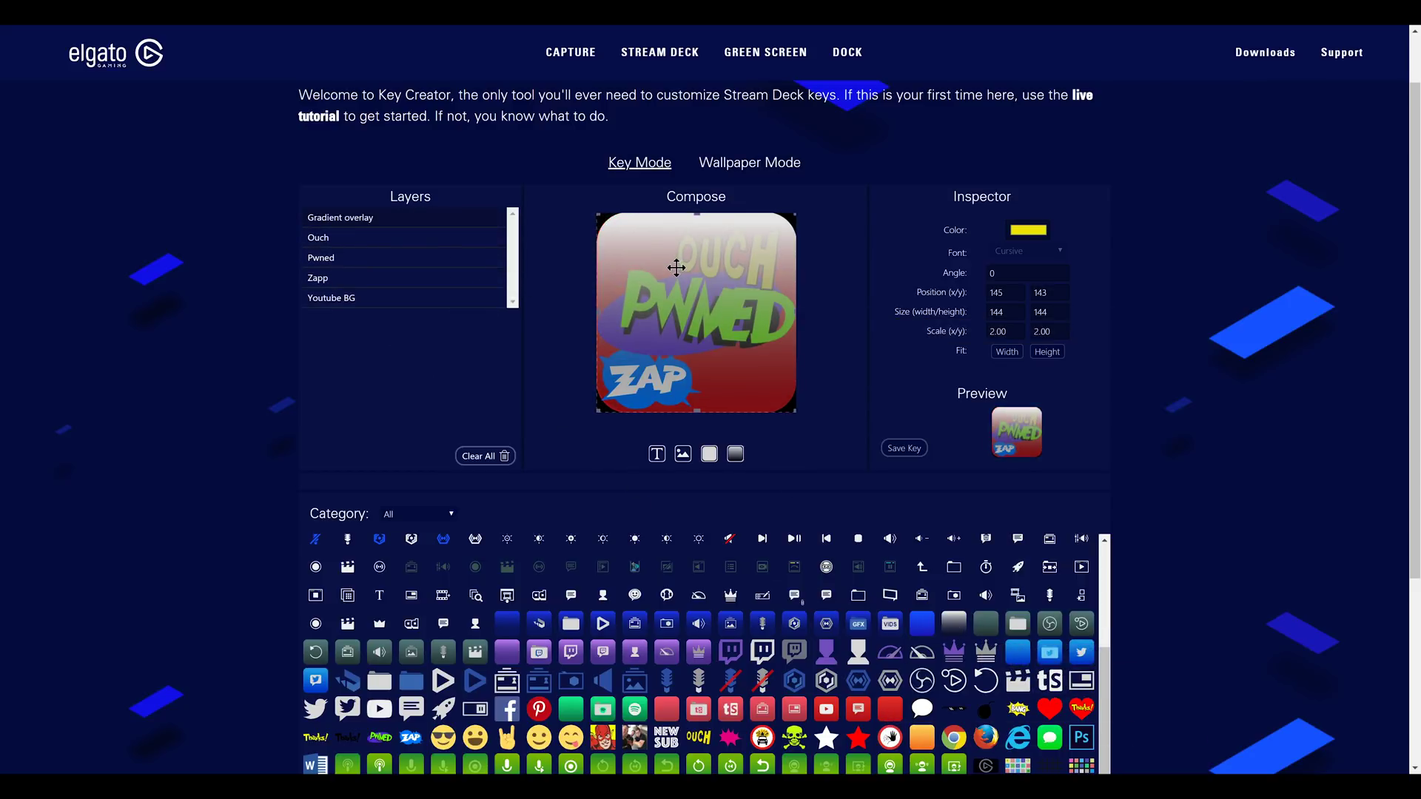
{"action": "key", "text": "Escape"}
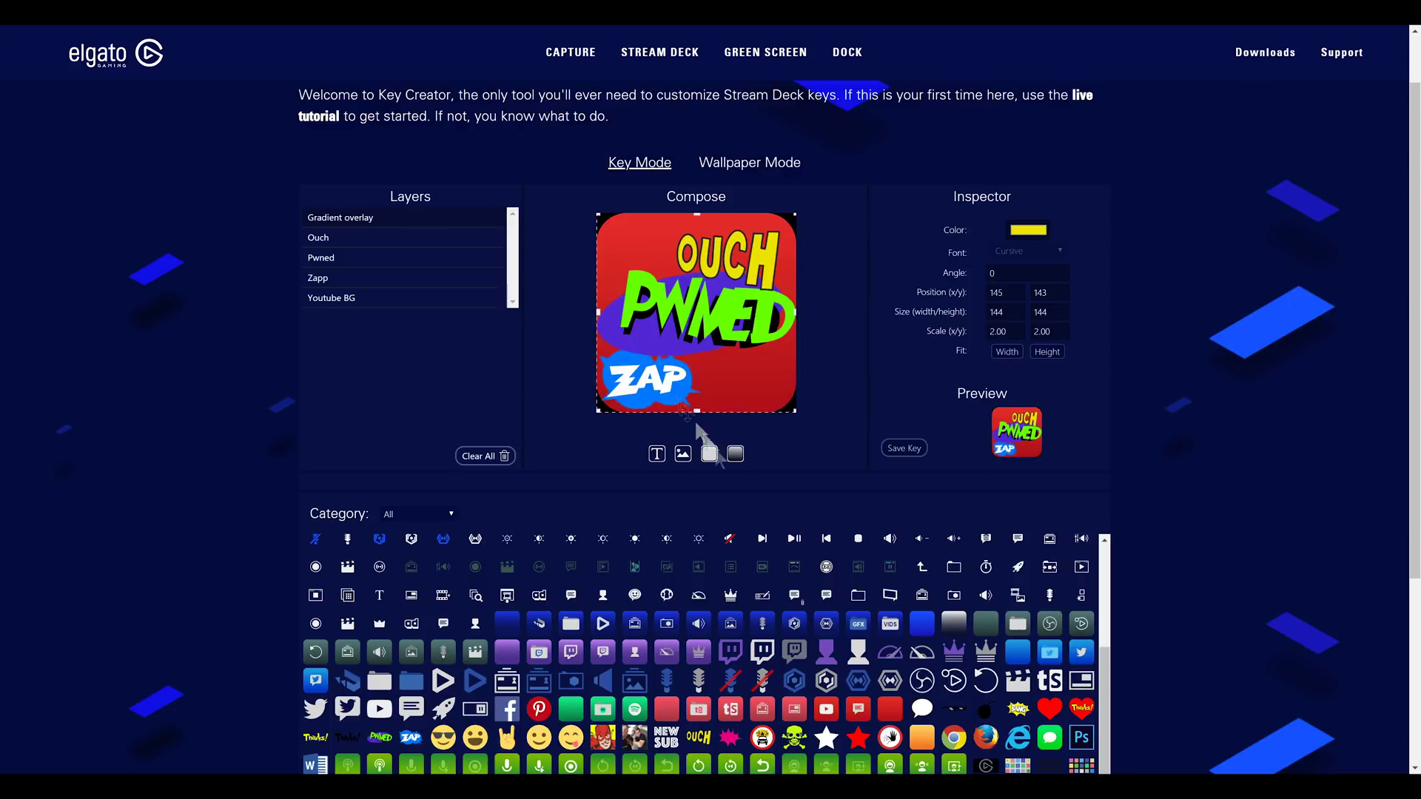
Add a text layer reading TEXT and shift the PWNED sticker down-right
{"action": "left_click", "coordinate": [657, 454]}
{"action": "scroll", "coordinate": [671, 431], "scroll_direction": "down", "scroll_amount": 2}
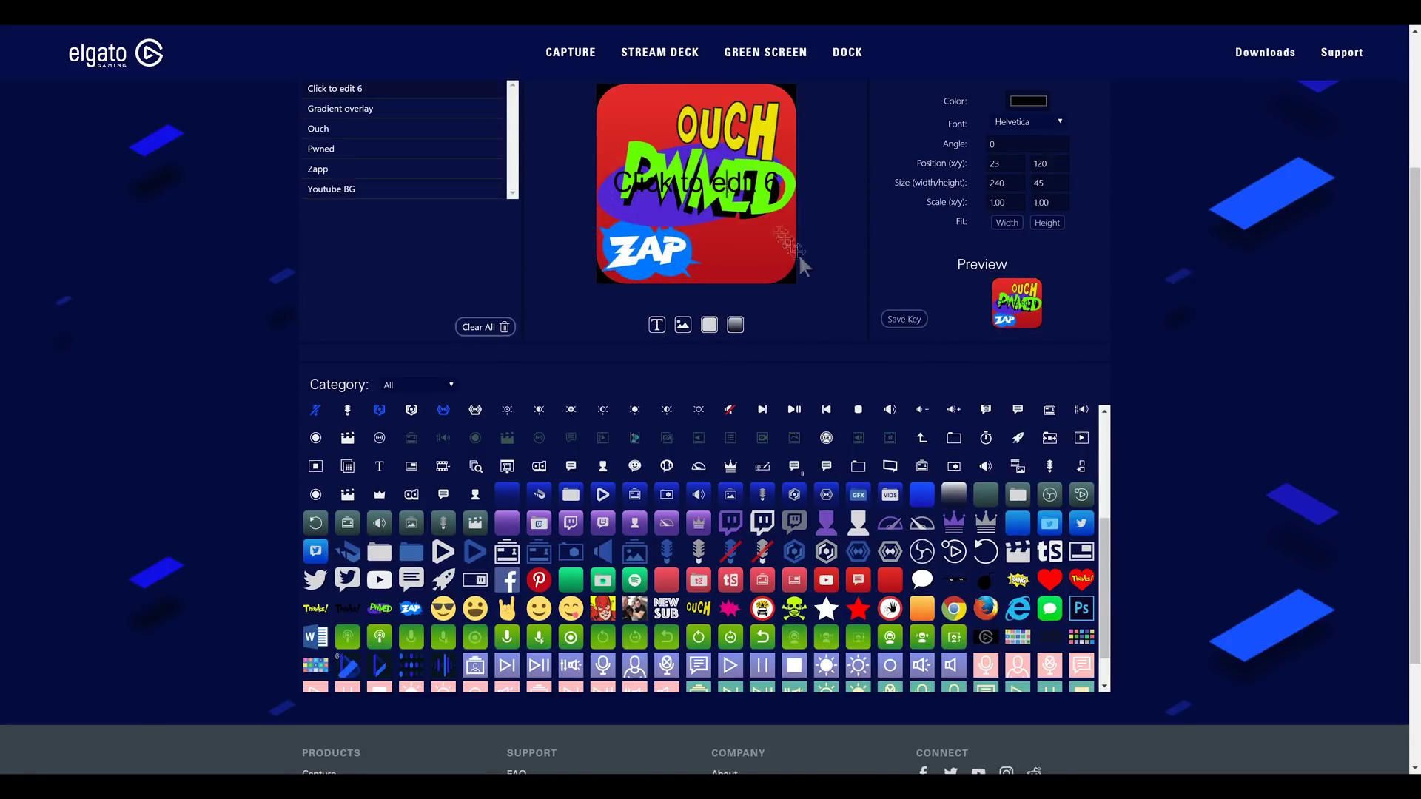
{"action": "scroll", "coordinate": [806, 296], "scroll_direction": "up", "scroll_amount": 3}
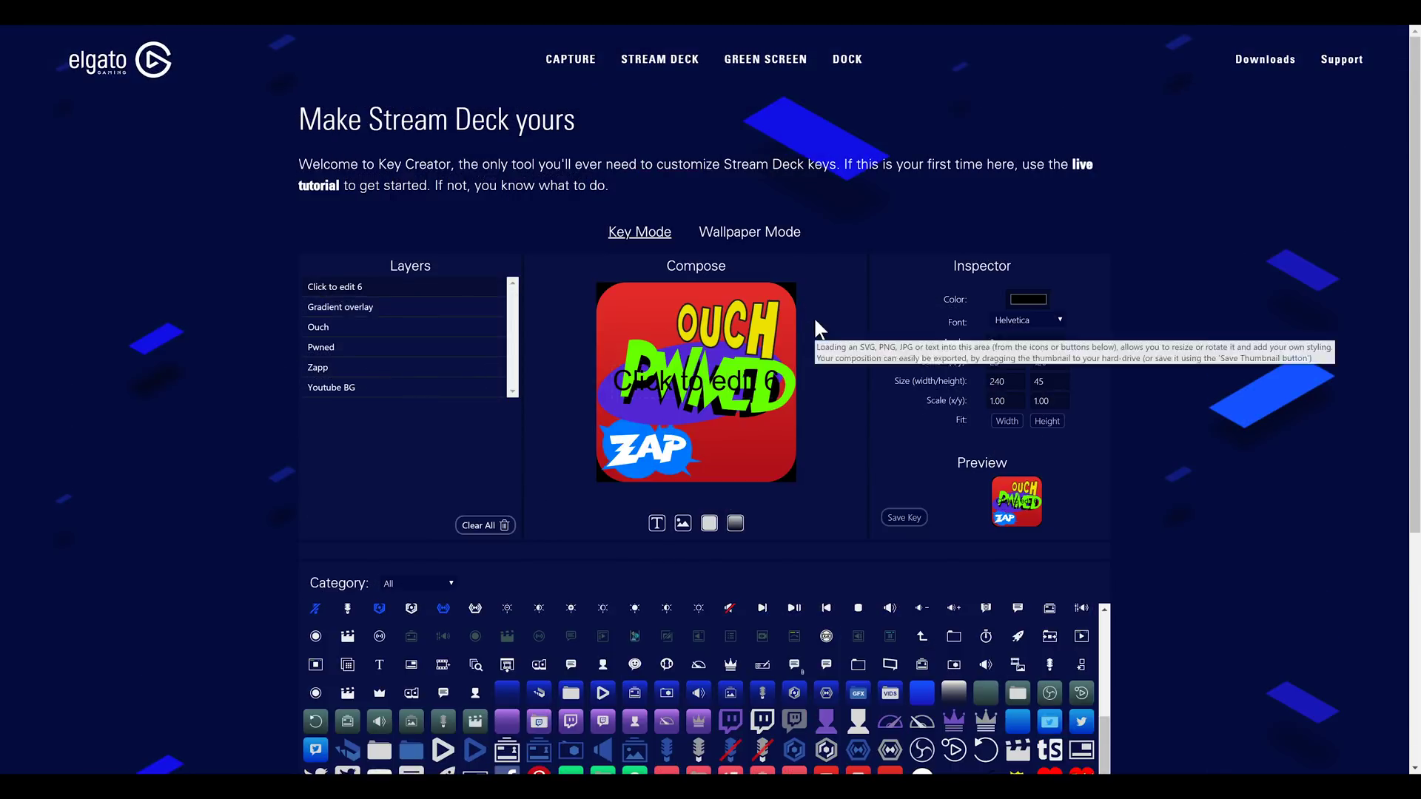
{"action": "type", "text": "TEXT"}
{"action": "left_click_drag", "start_coordinate": [664, 365], "coordinate": [712, 392]}
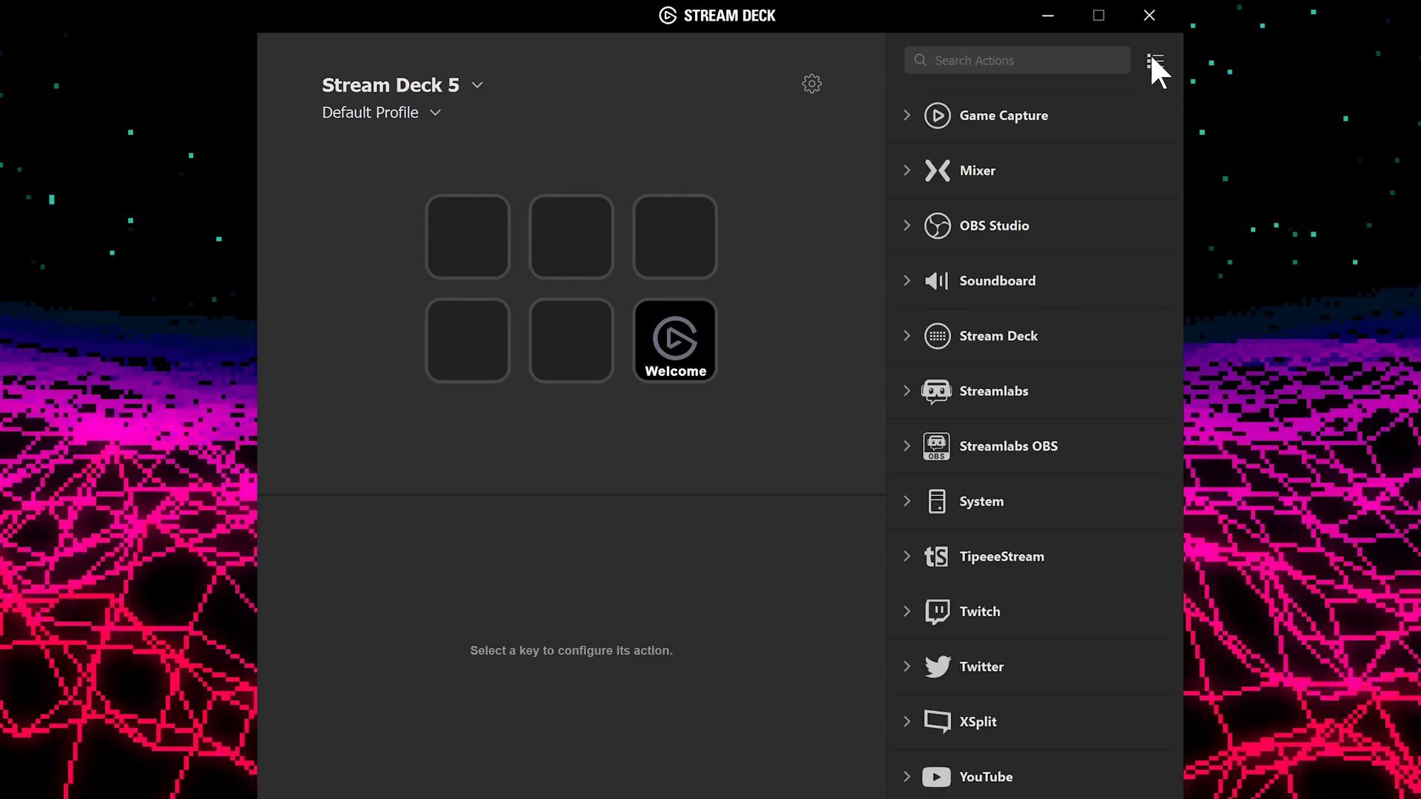
Uncheck XSplit and Game Capture in the category list editor and finish editing
{"action": "left_click", "coordinate": [1155, 61]}
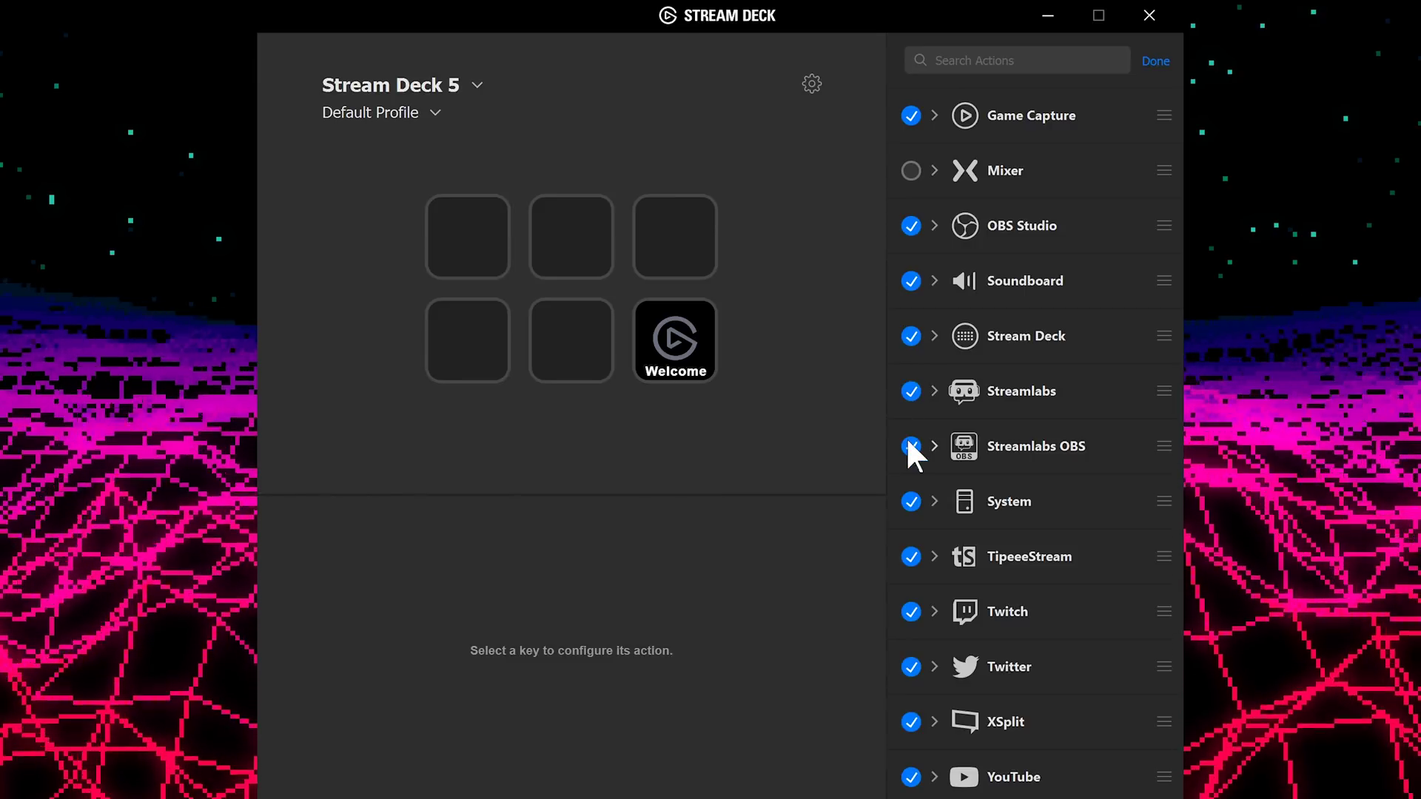
{"action": "left_click", "coordinate": [911, 721]}
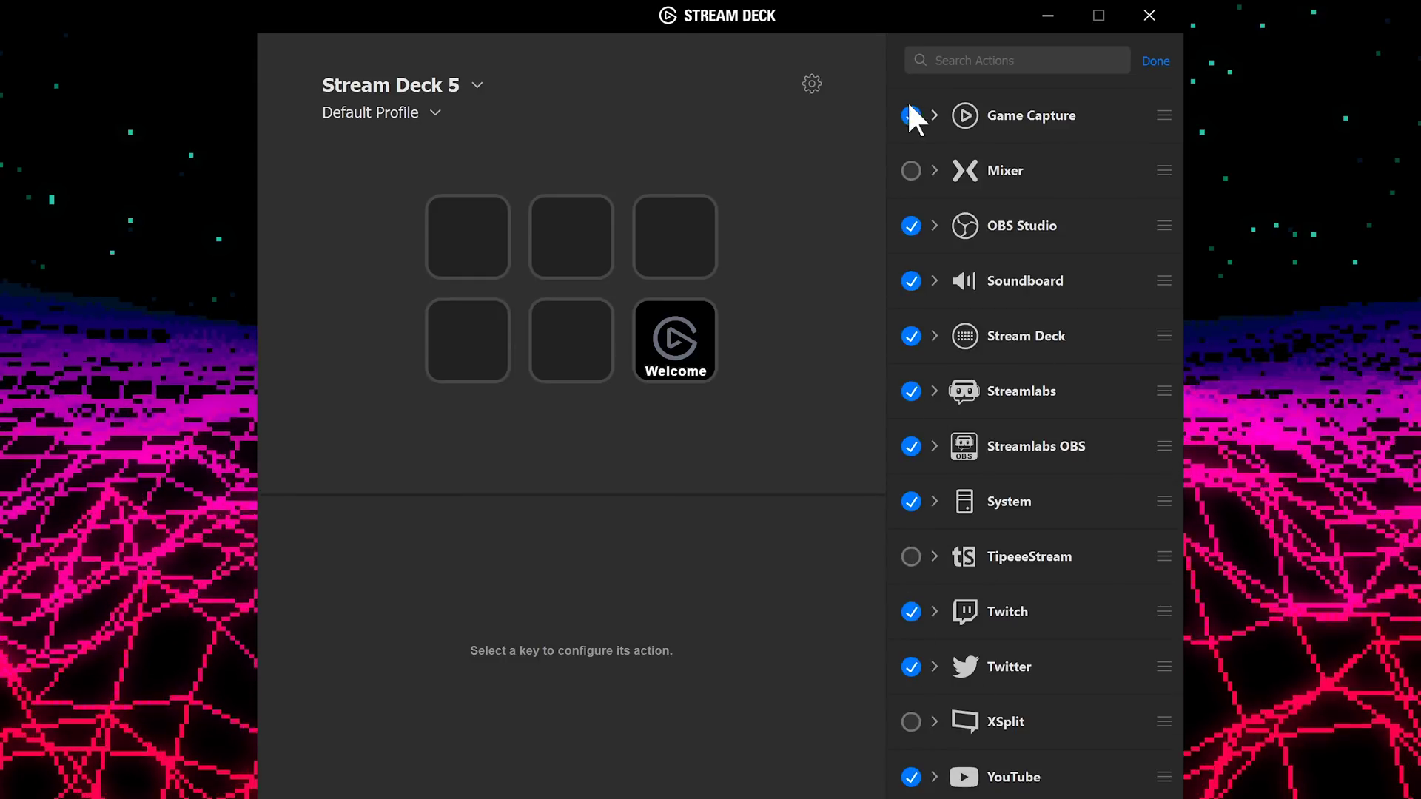
{"action": "left_click", "coordinate": [911, 114]}
{"action": "left_click", "coordinate": [1157, 61]}
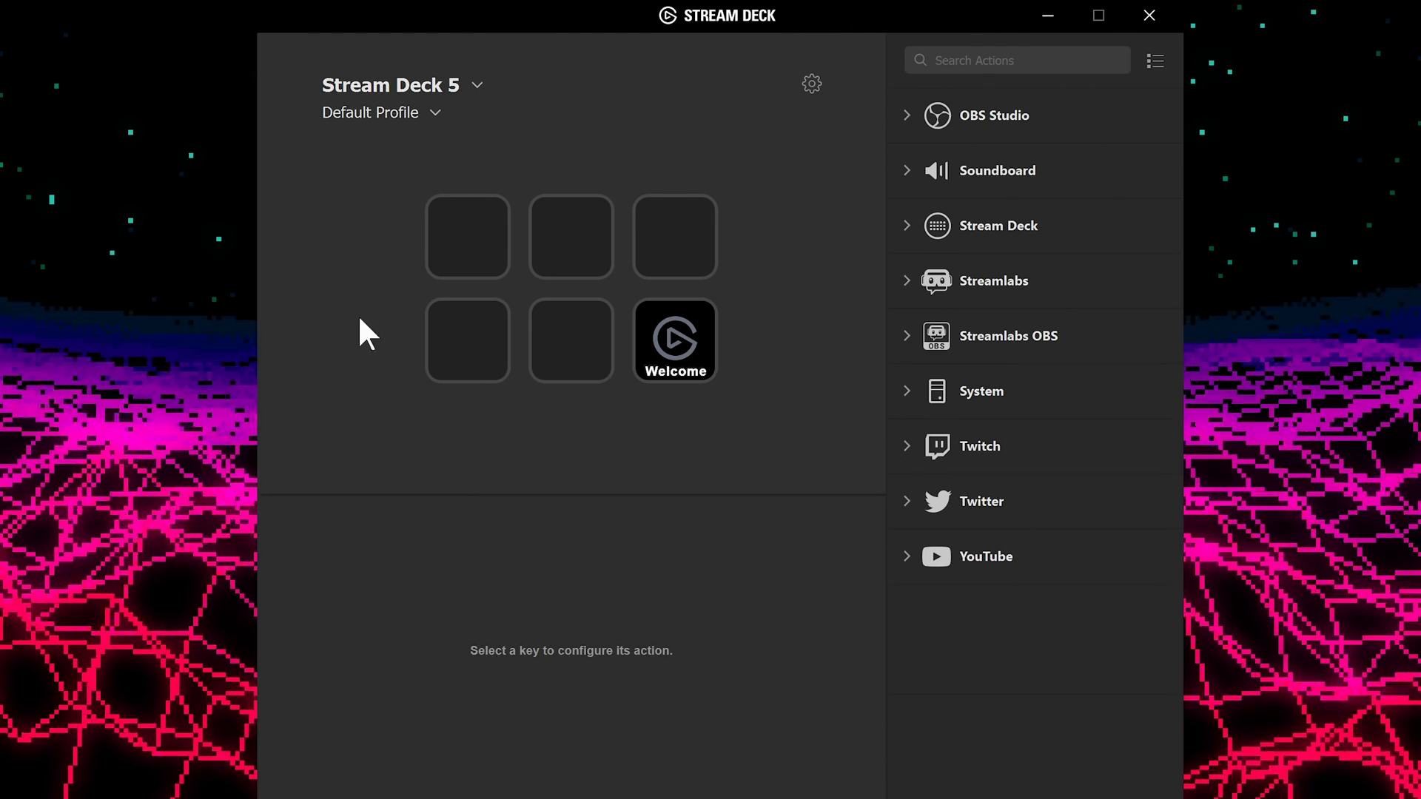
{"action": "left_click", "coordinate": [475, 88]}
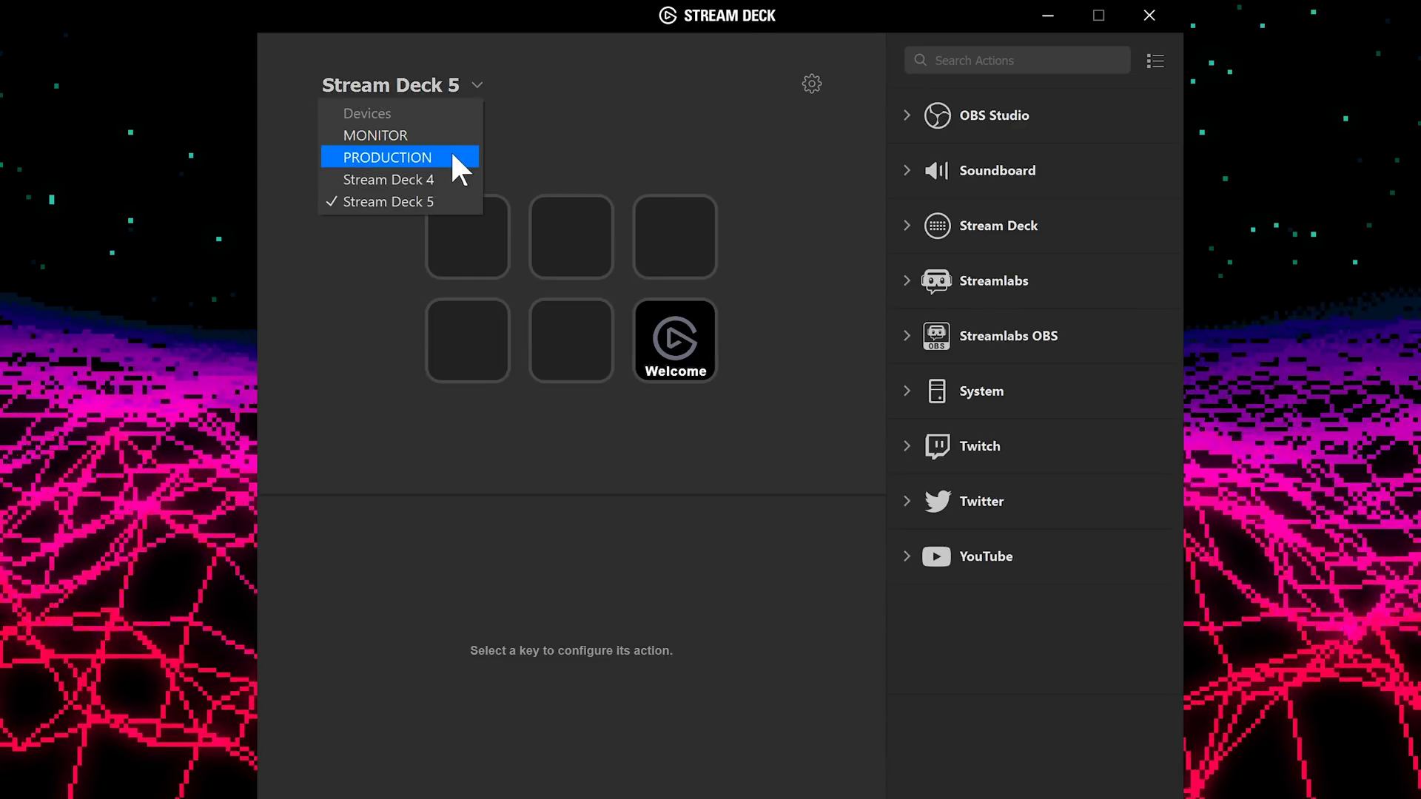
{"action": "left_click", "coordinate": [450, 153]}
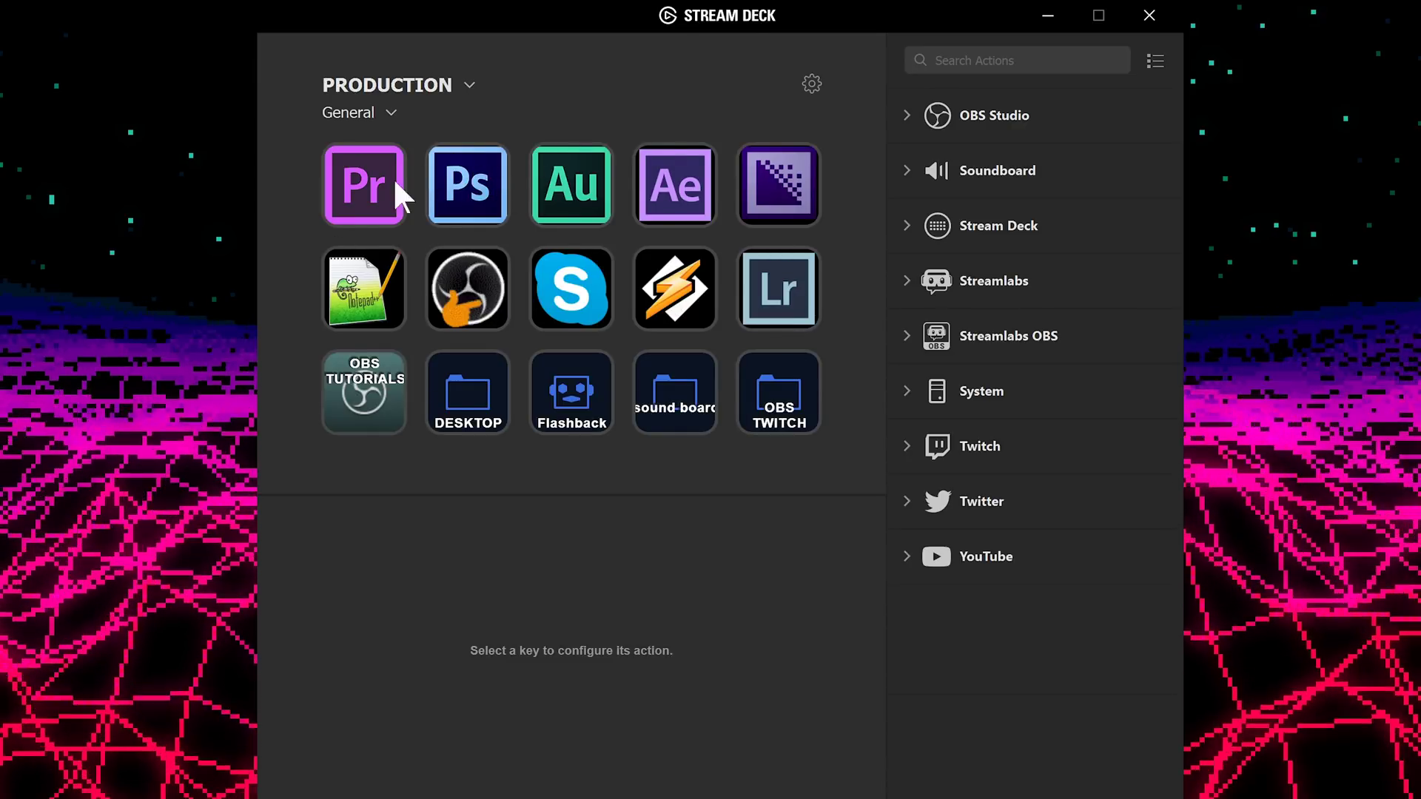
{"action": "left_click", "coordinate": [390, 108]}
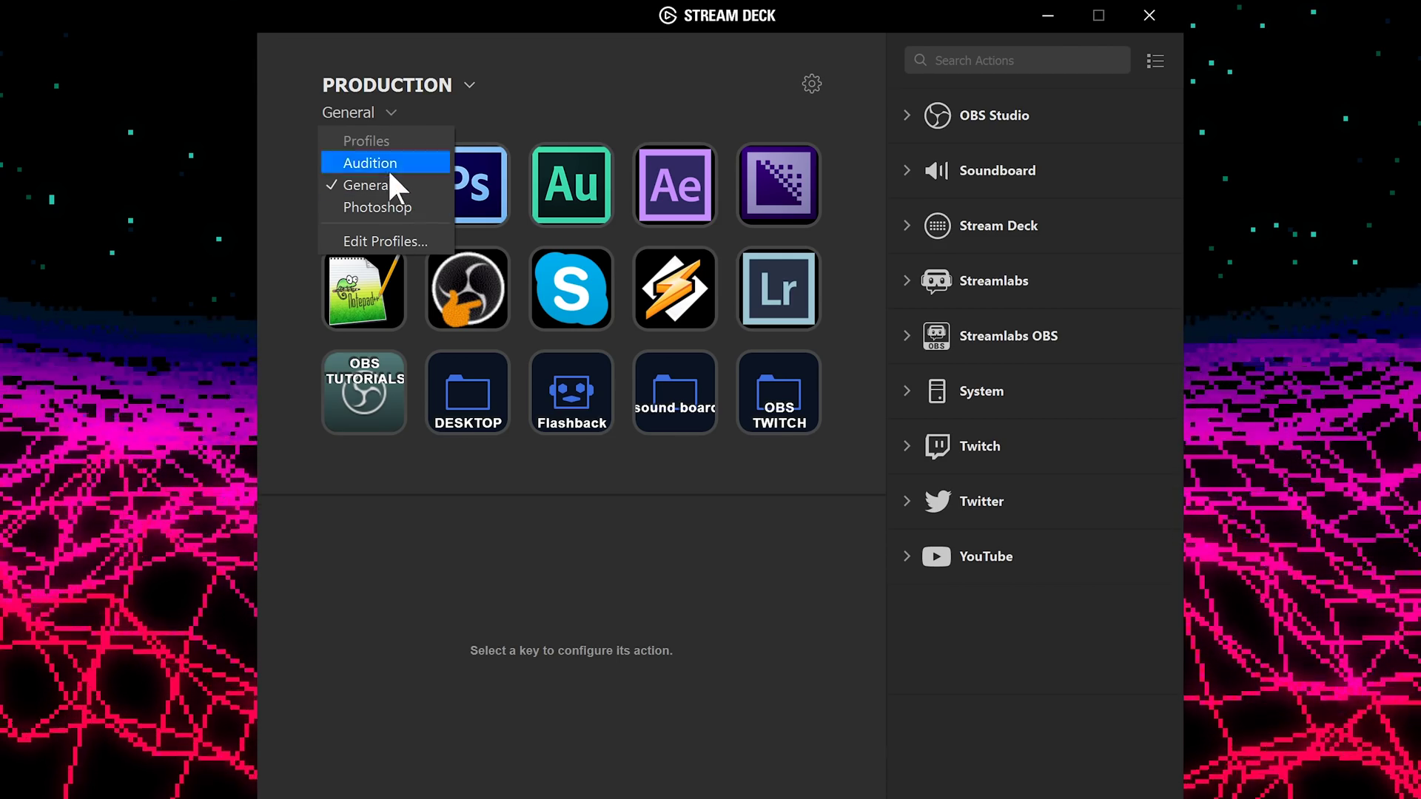
{"action": "left_click", "coordinate": [553, 112]}
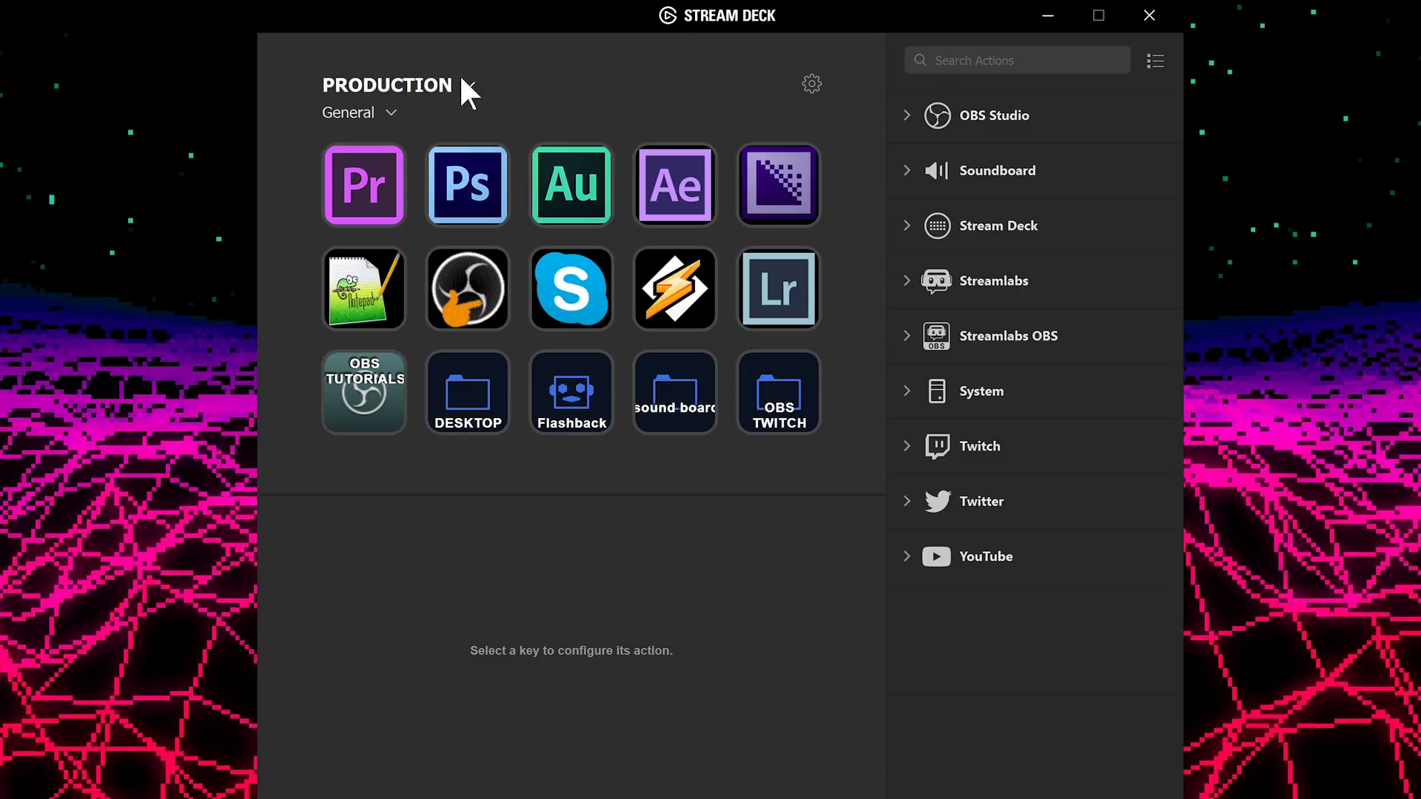
{"action": "left_click", "coordinate": [460, 79]}
{"action": "left_click", "coordinate": [415, 202]}
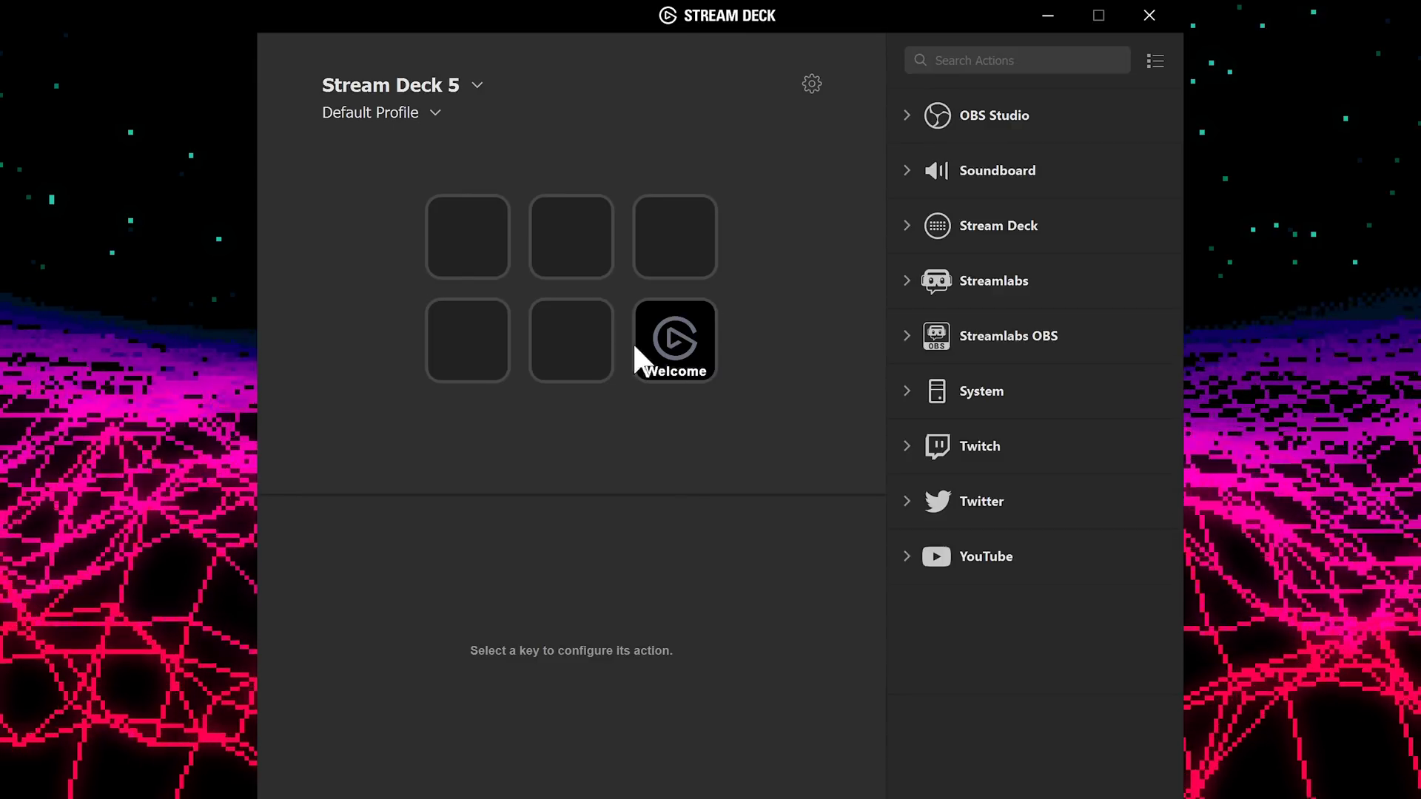
{"action": "left_click", "coordinate": [478, 221]}
Turn the top-left key into a folder
{"action": "left_click", "coordinate": [536, 305]}
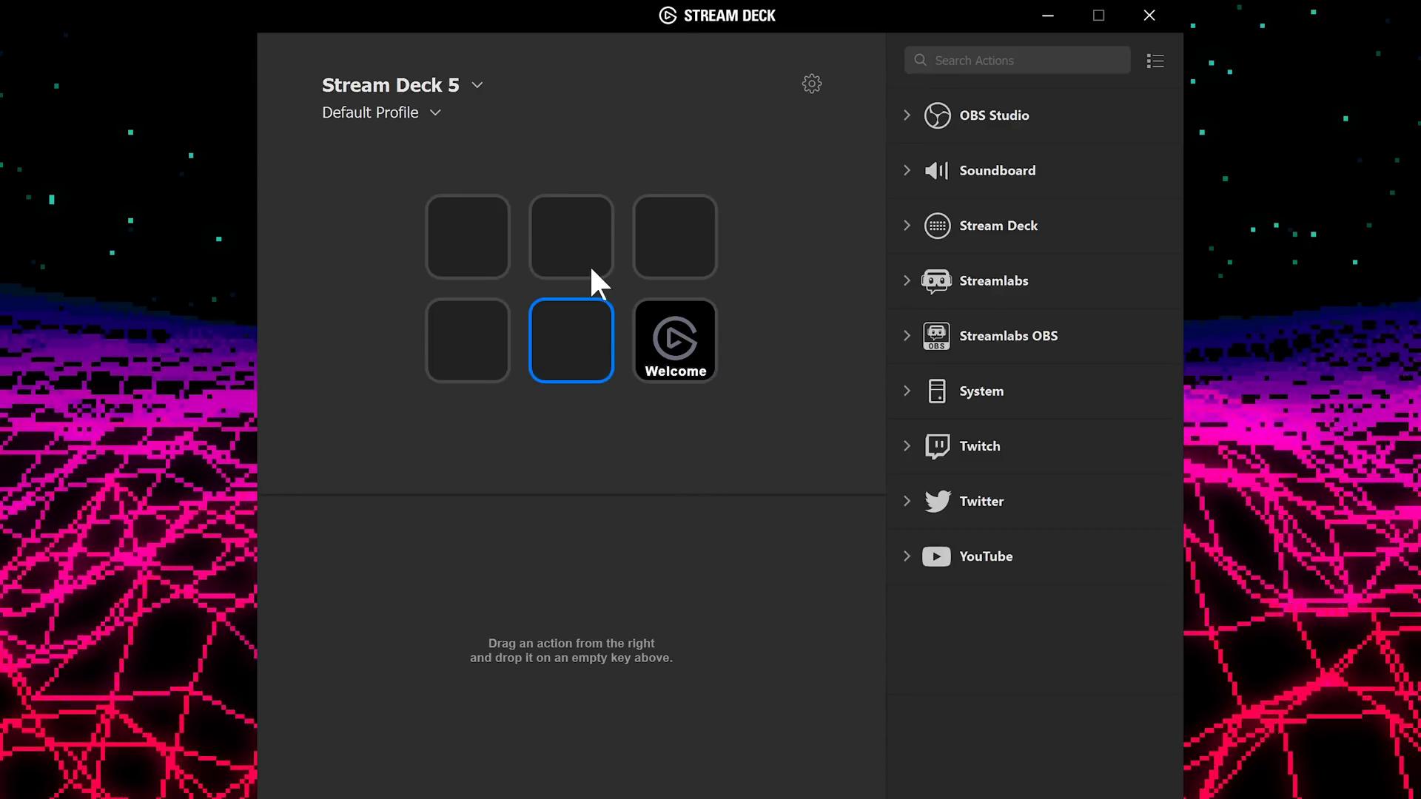
{"action": "left_click", "coordinate": [586, 273]}
{"action": "left_click", "coordinate": [653, 250]}
{"action": "left_click", "coordinate": [455, 370]}
{"action": "left_click", "coordinate": [585, 370]}
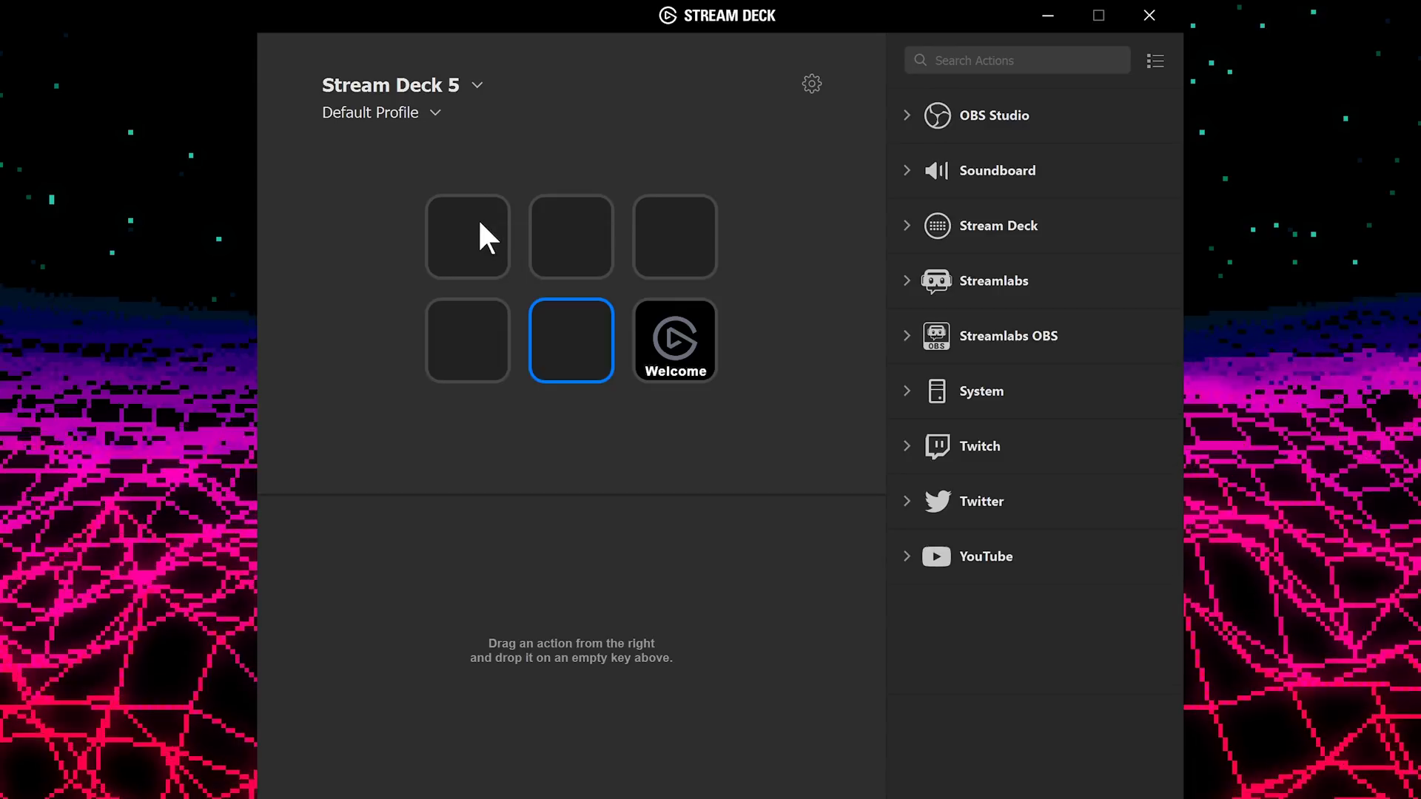
{"action": "right_click", "coordinate": [479, 220]}
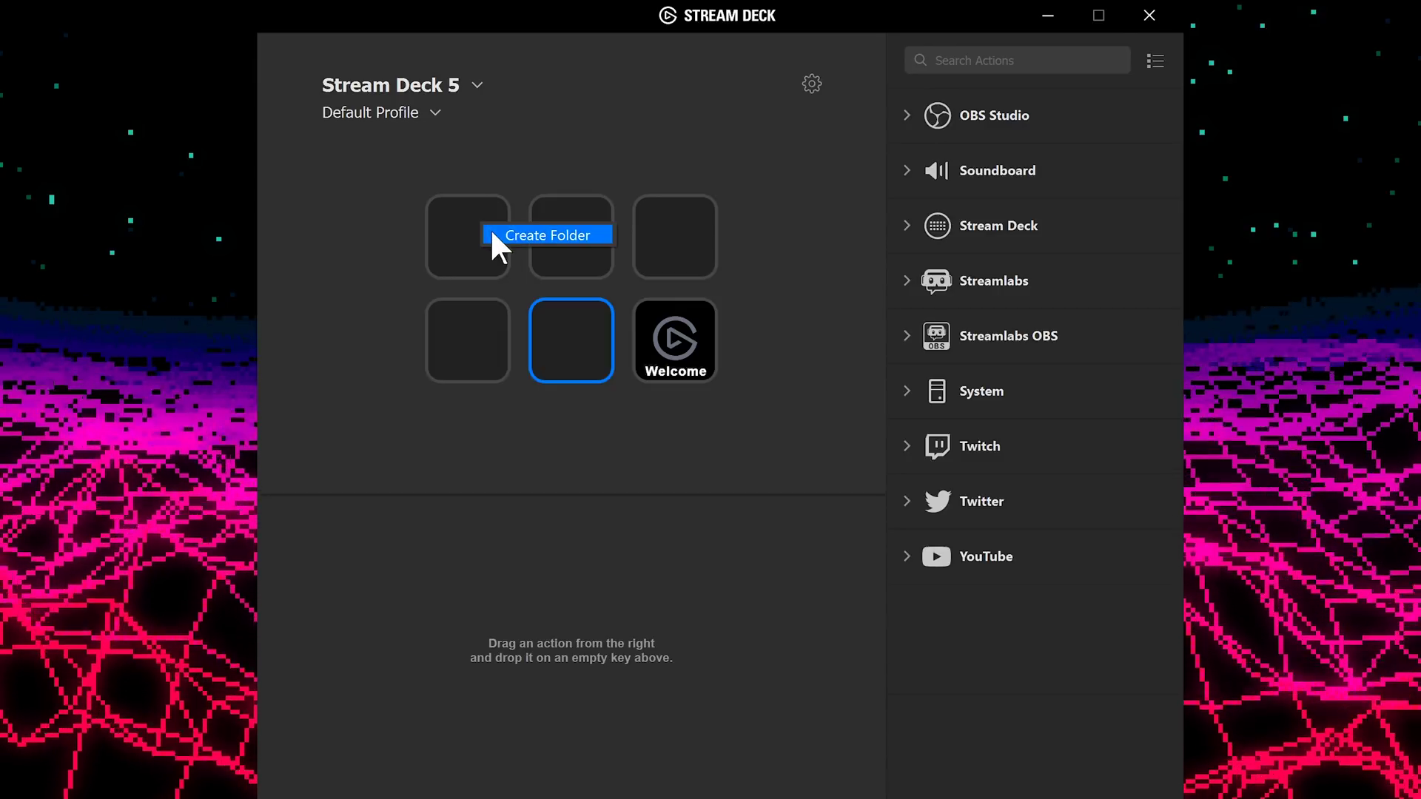
{"action": "left_click", "coordinate": [492, 234]}
Title the folder FOLDER and expand the Soundboard actions
{"action": "left_click", "coordinate": [539, 592]}
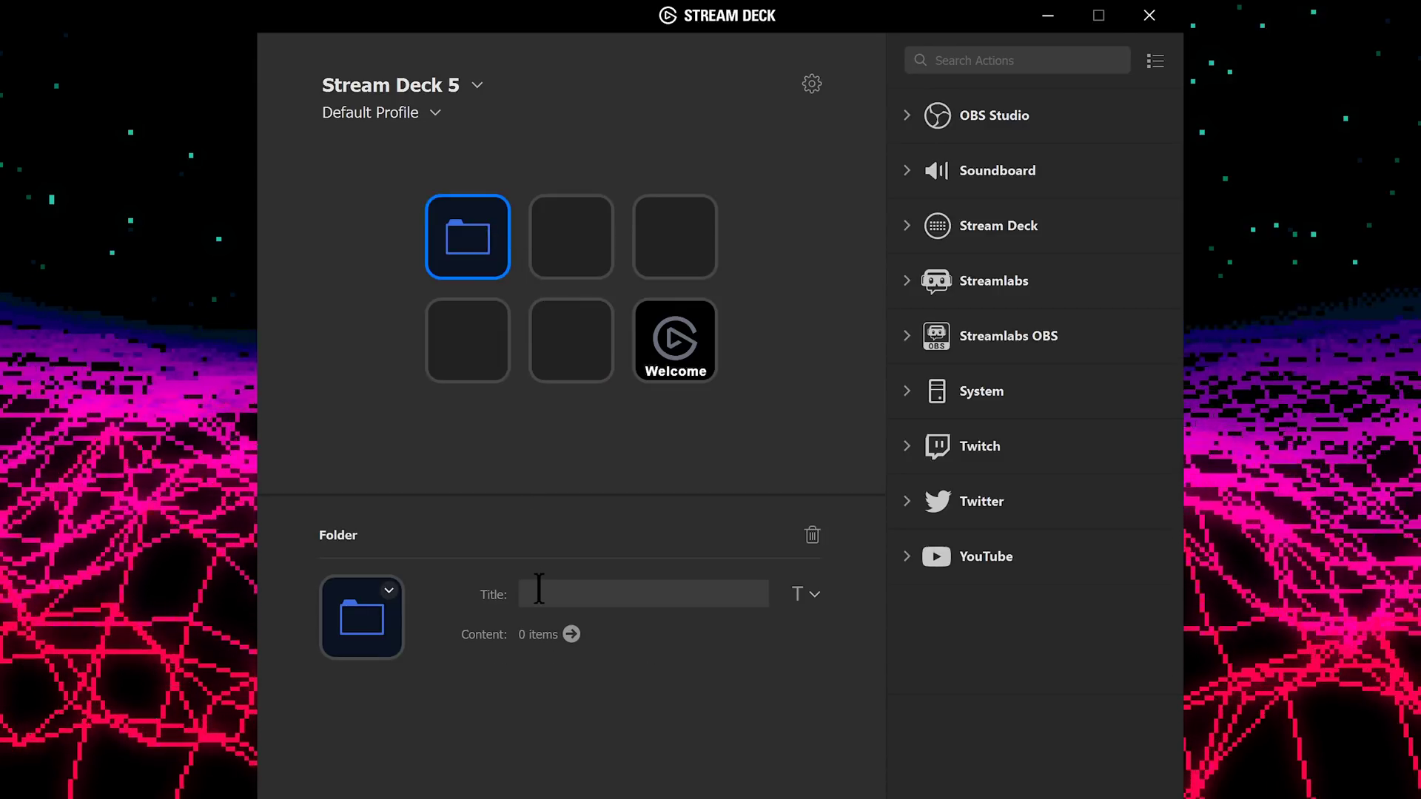
{"action": "type", "text": "FOLDER"}
{"action": "left_click", "coordinate": [603, 362]}
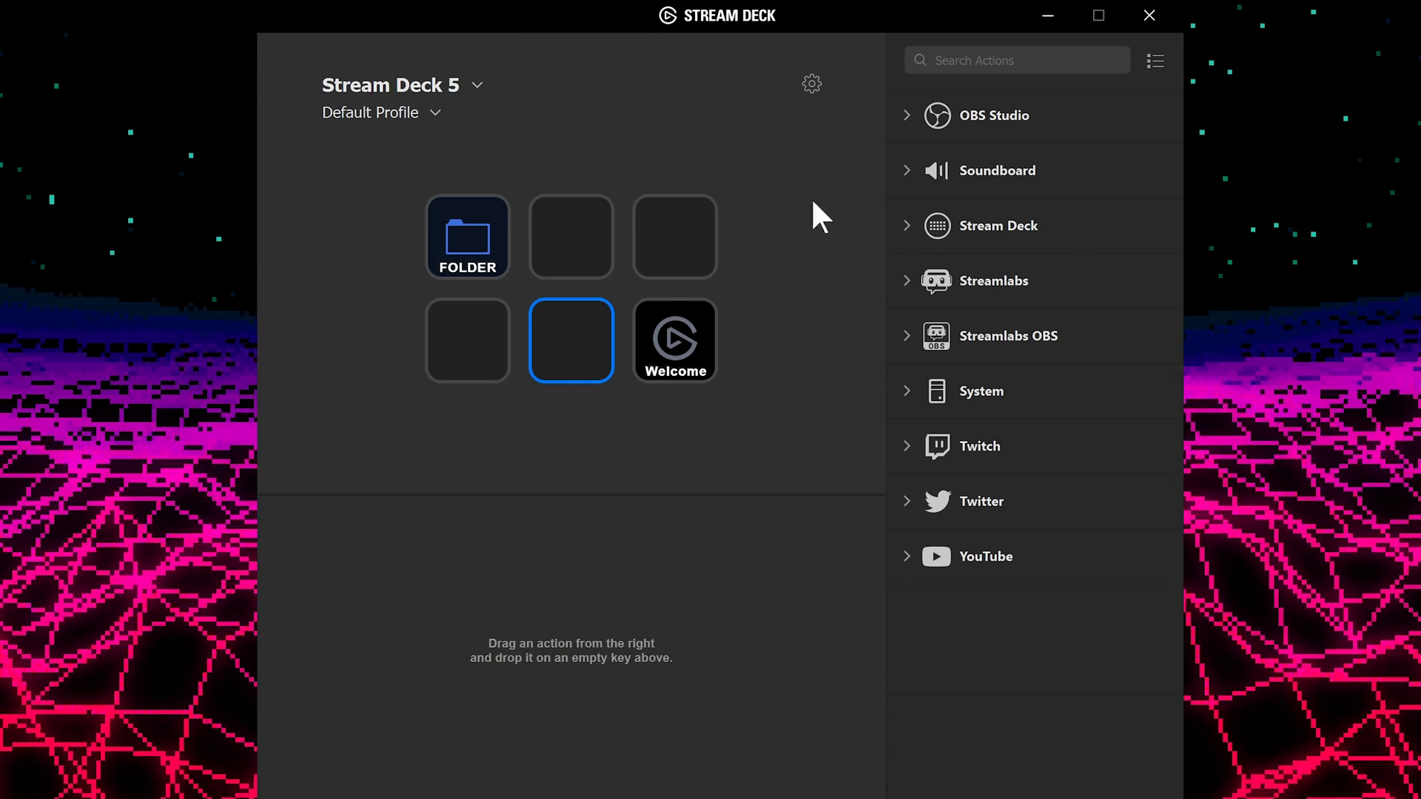
{"action": "left_click", "coordinate": [629, 250]}
{"action": "left_click", "coordinate": [672, 237]}
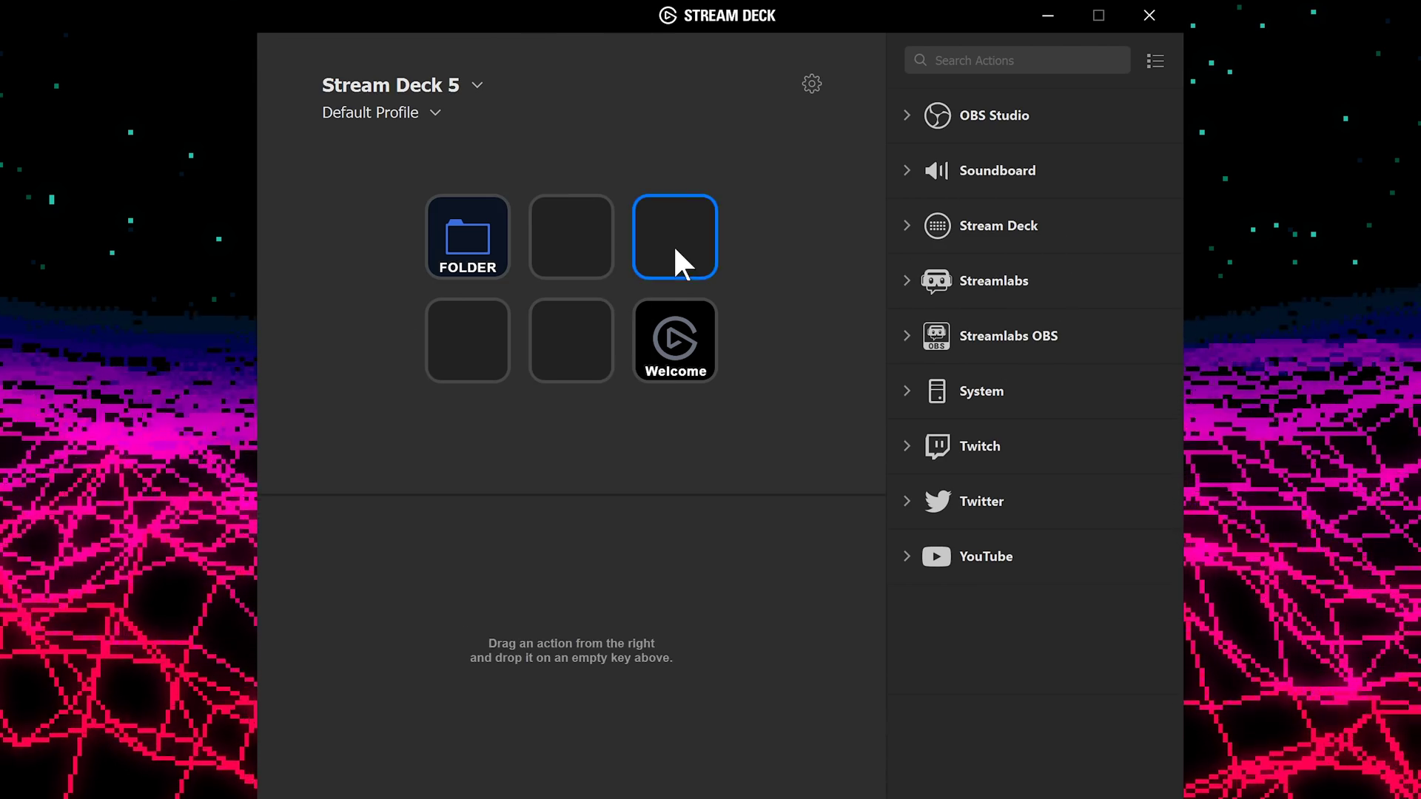
{"action": "left_click", "coordinate": [571, 341]}
{"action": "left_click", "coordinate": [956, 185]}
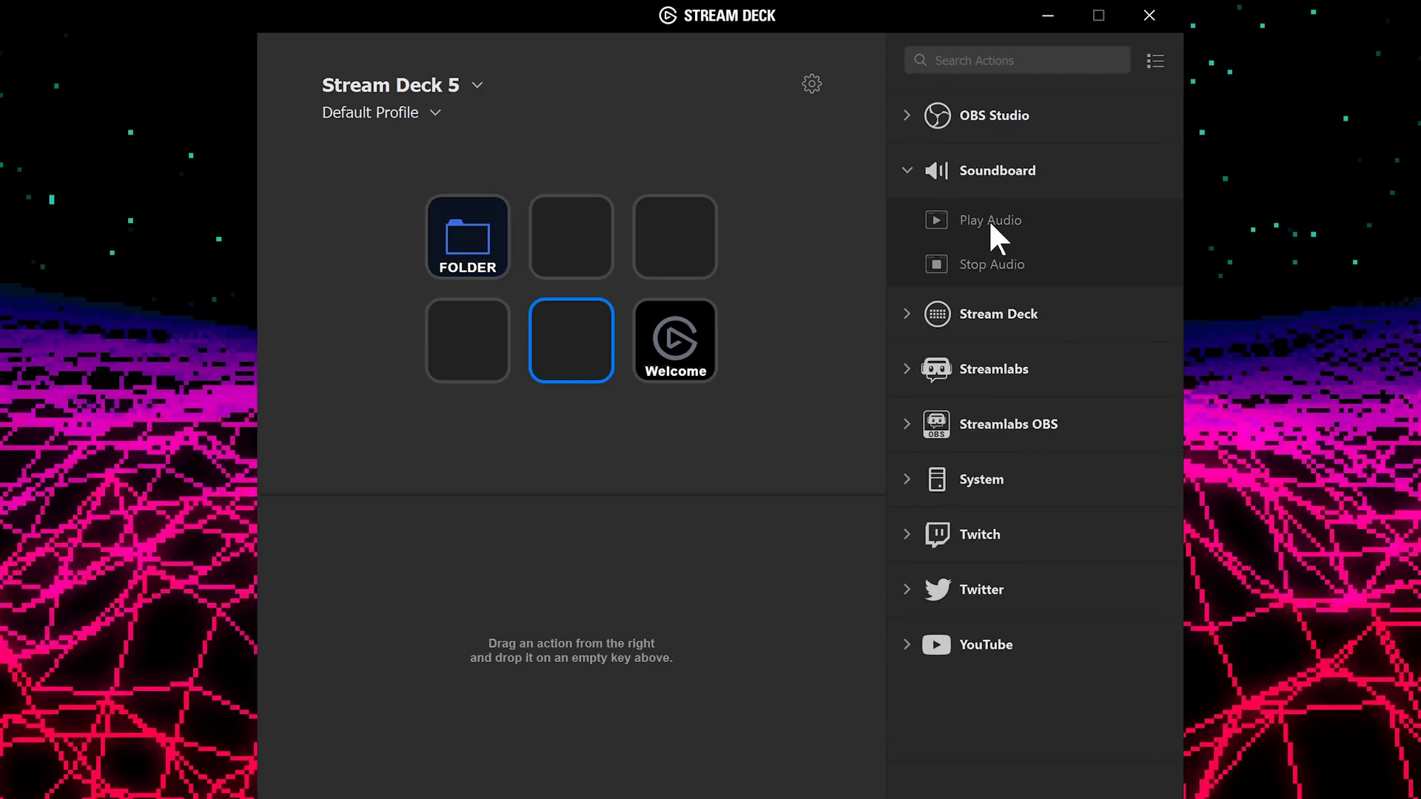
Give the top-middle key a Play Audio action with the air horn file and Play / Stop playback
{"action": "left_click_drag", "start_coordinate": [988, 219], "coordinate": [585, 244]}
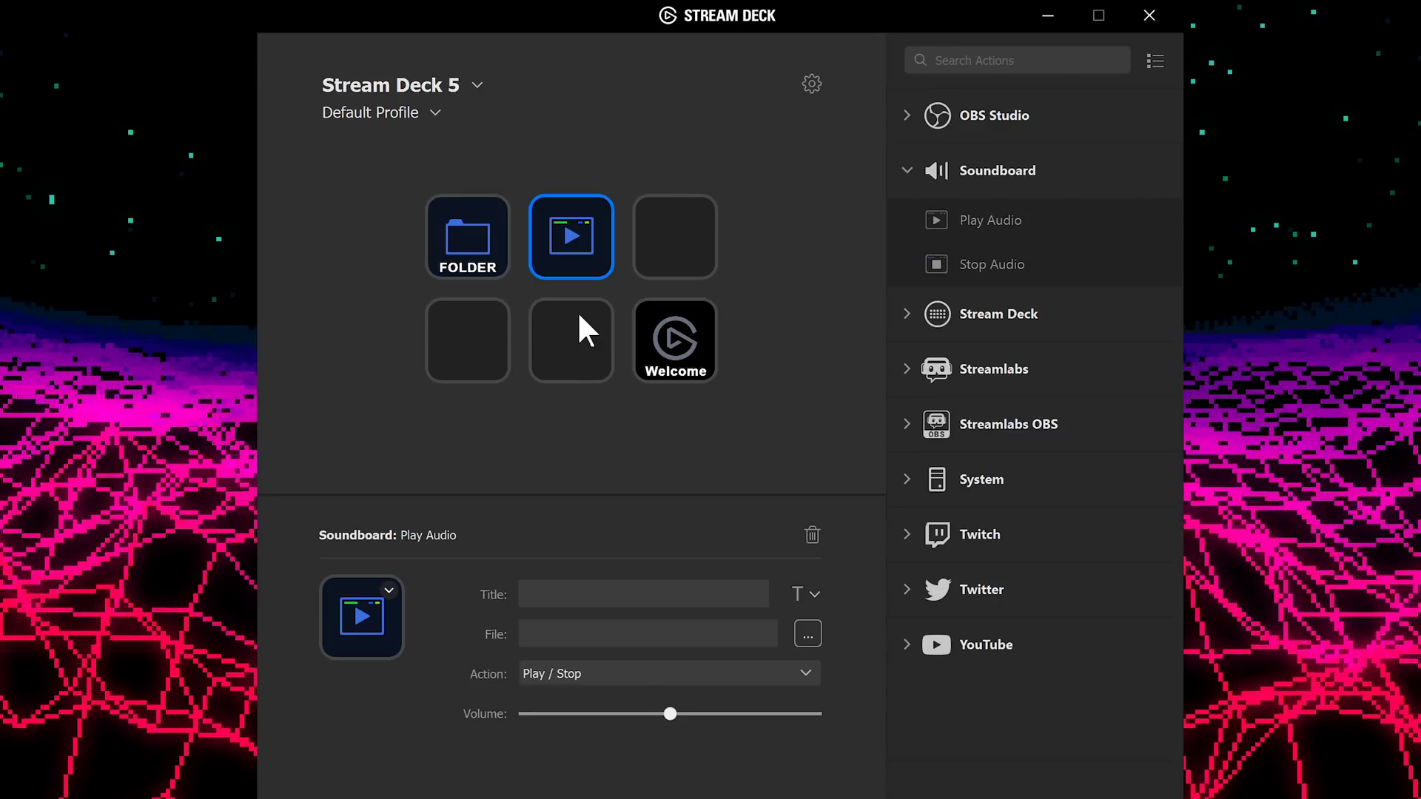
{"action": "left_click", "coordinate": [570, 670]}
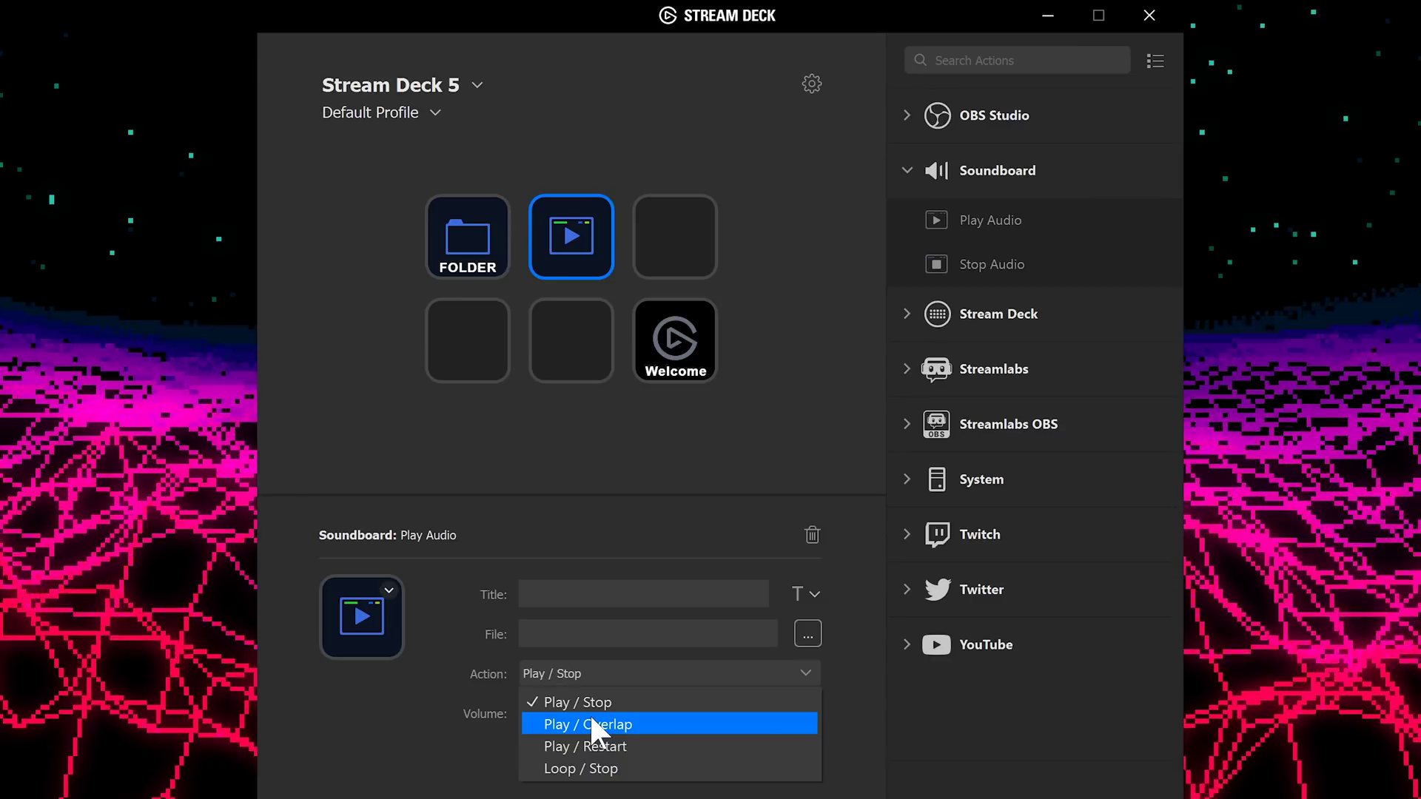
{"action": "left_click", "coordinate": [590, 727]}
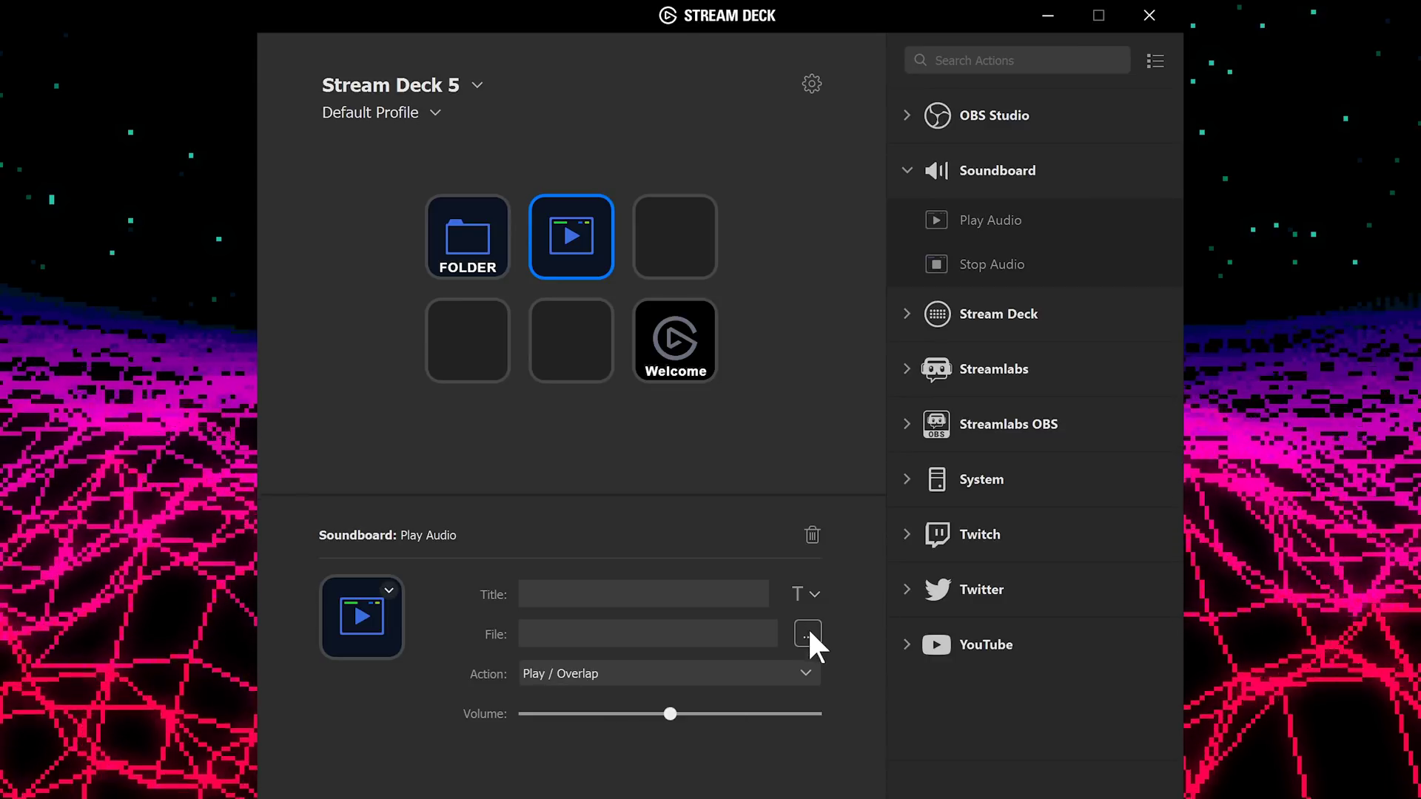
{"action": "left_click", "coordinate": [803, 628]}
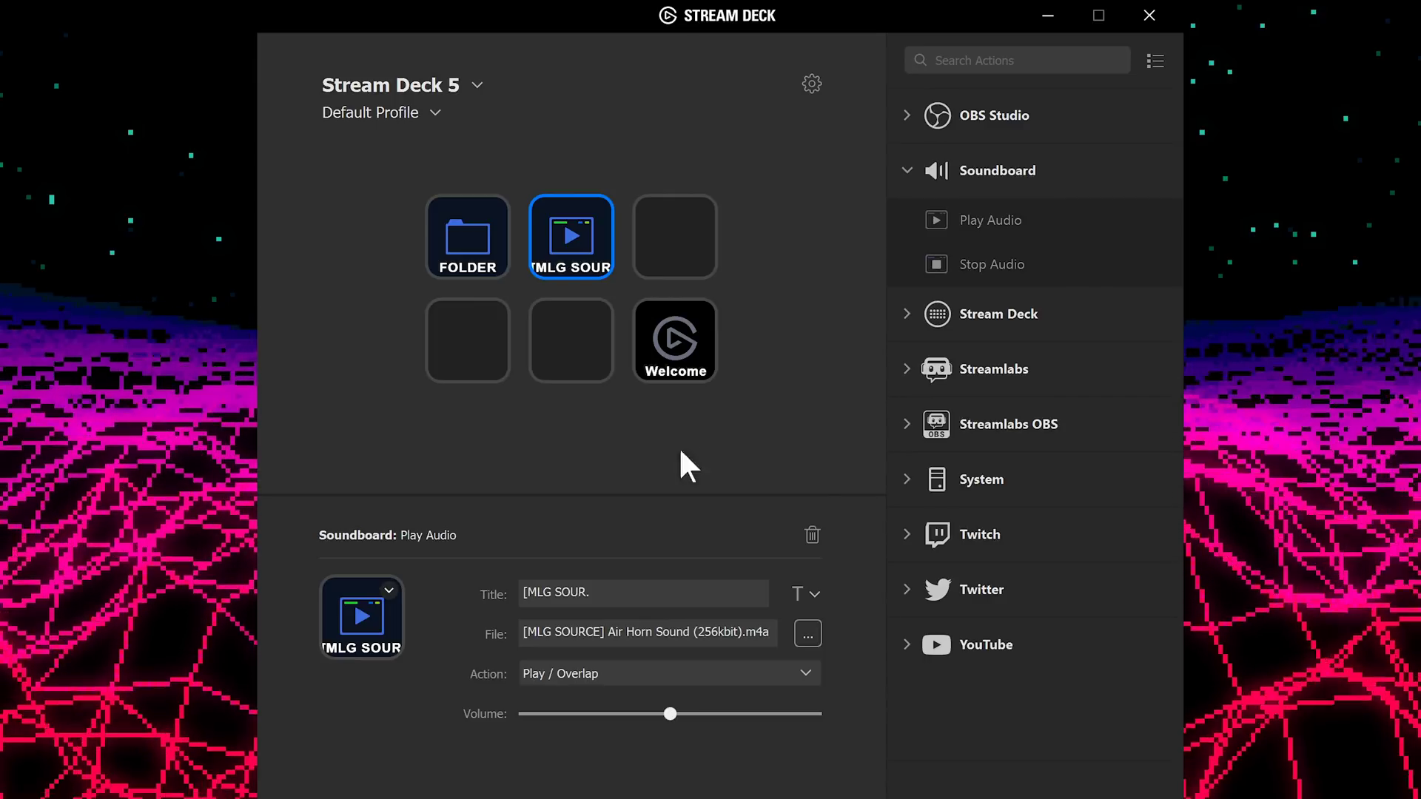
{"action": "left_click", "coordinate": [584, 669]}
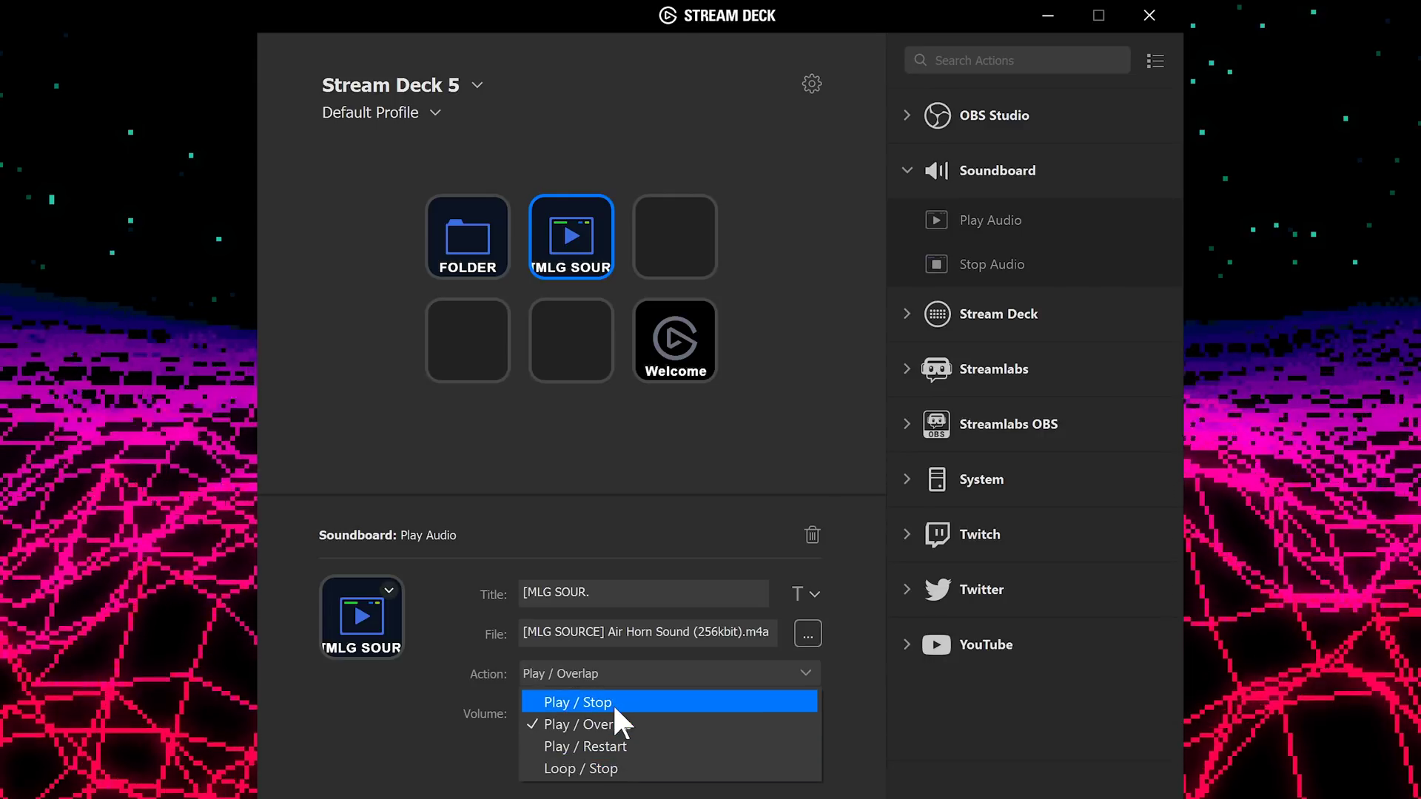
{"action": "left_click", "coordinate": [601, 702]}
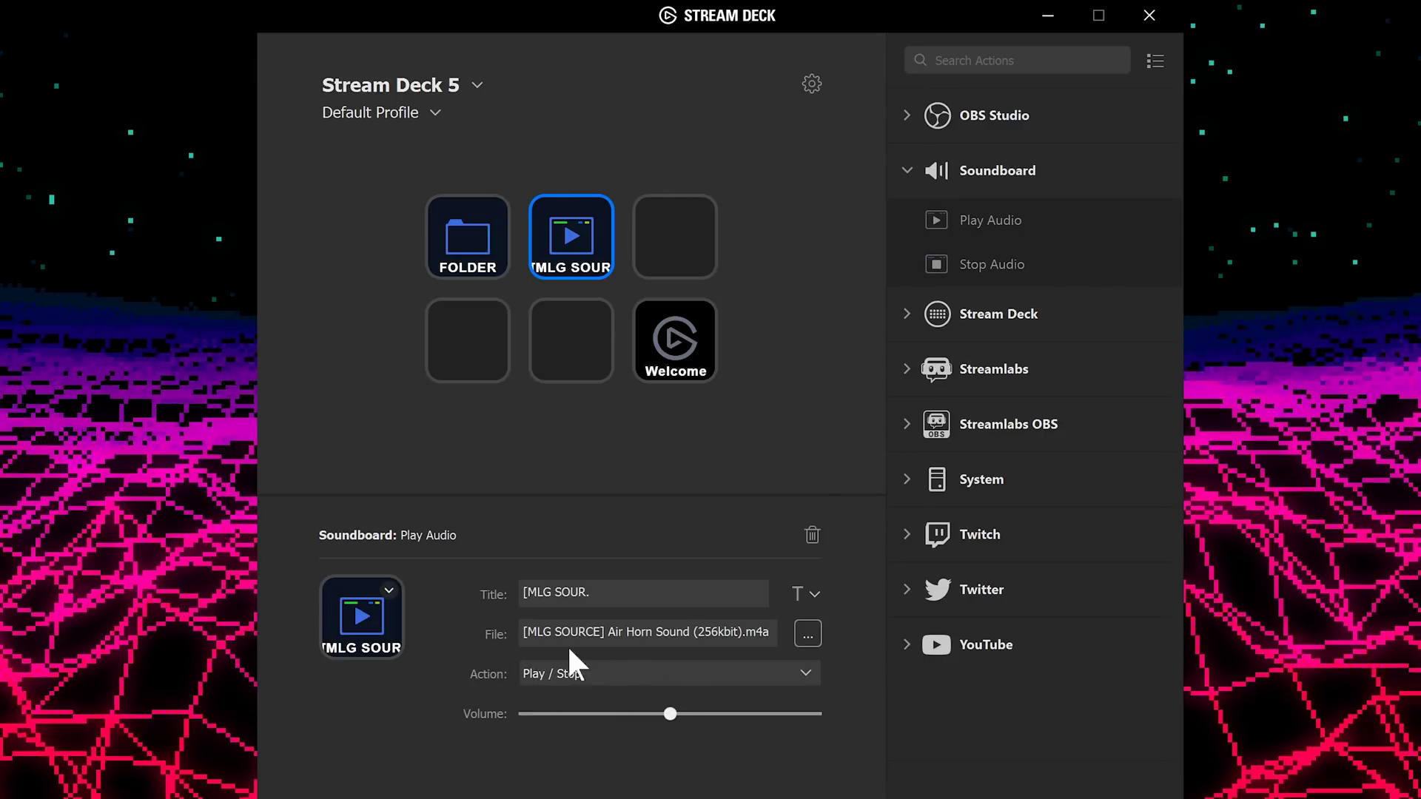
Title the key AIRHORN and collapse the Soundboard group
{"action": "left_click_drag", "start_coordinate": [603, 592], "coordinate": [414, 585]}
{"action": "type", "text": "AIRHORN"}
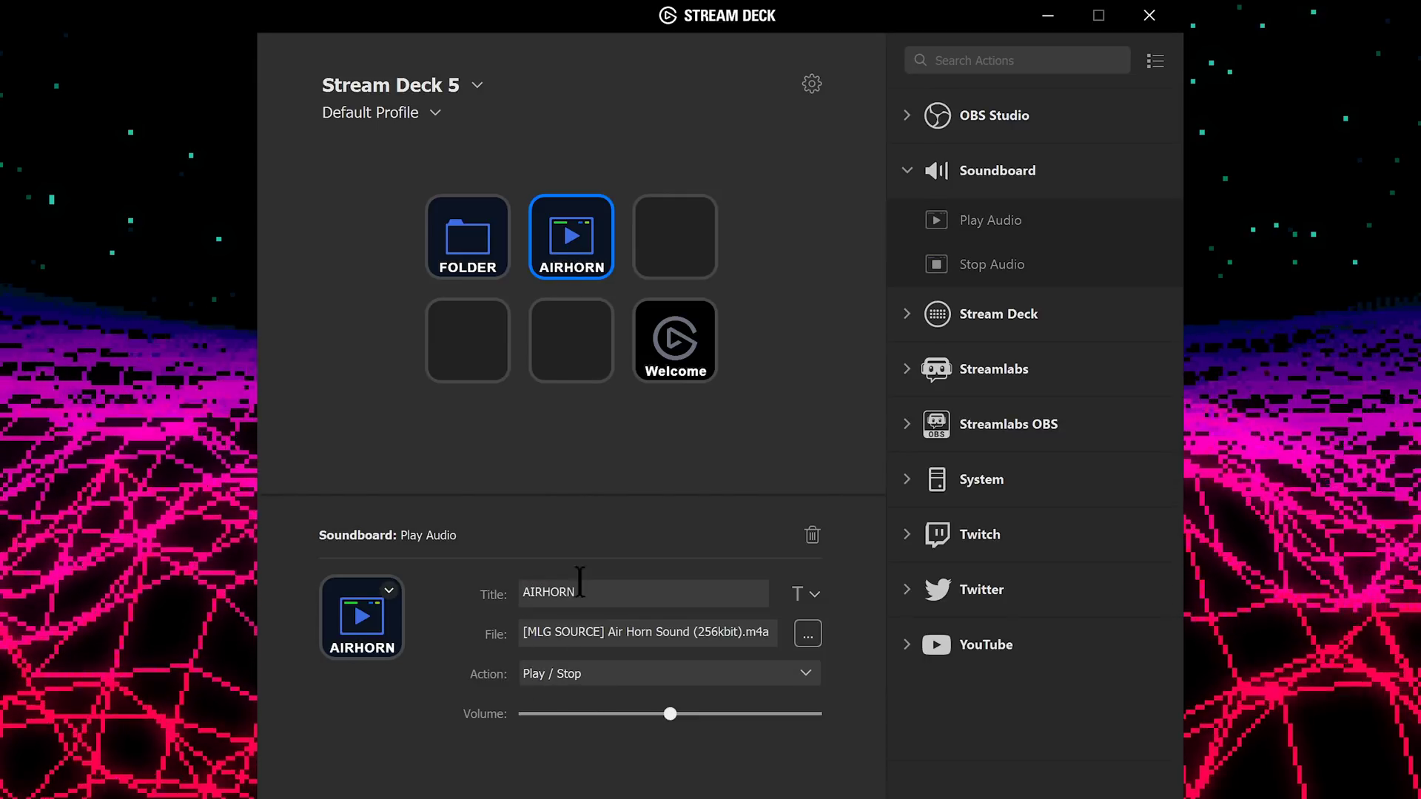
{"action": "left_click", "coordinate": [907, 172]}
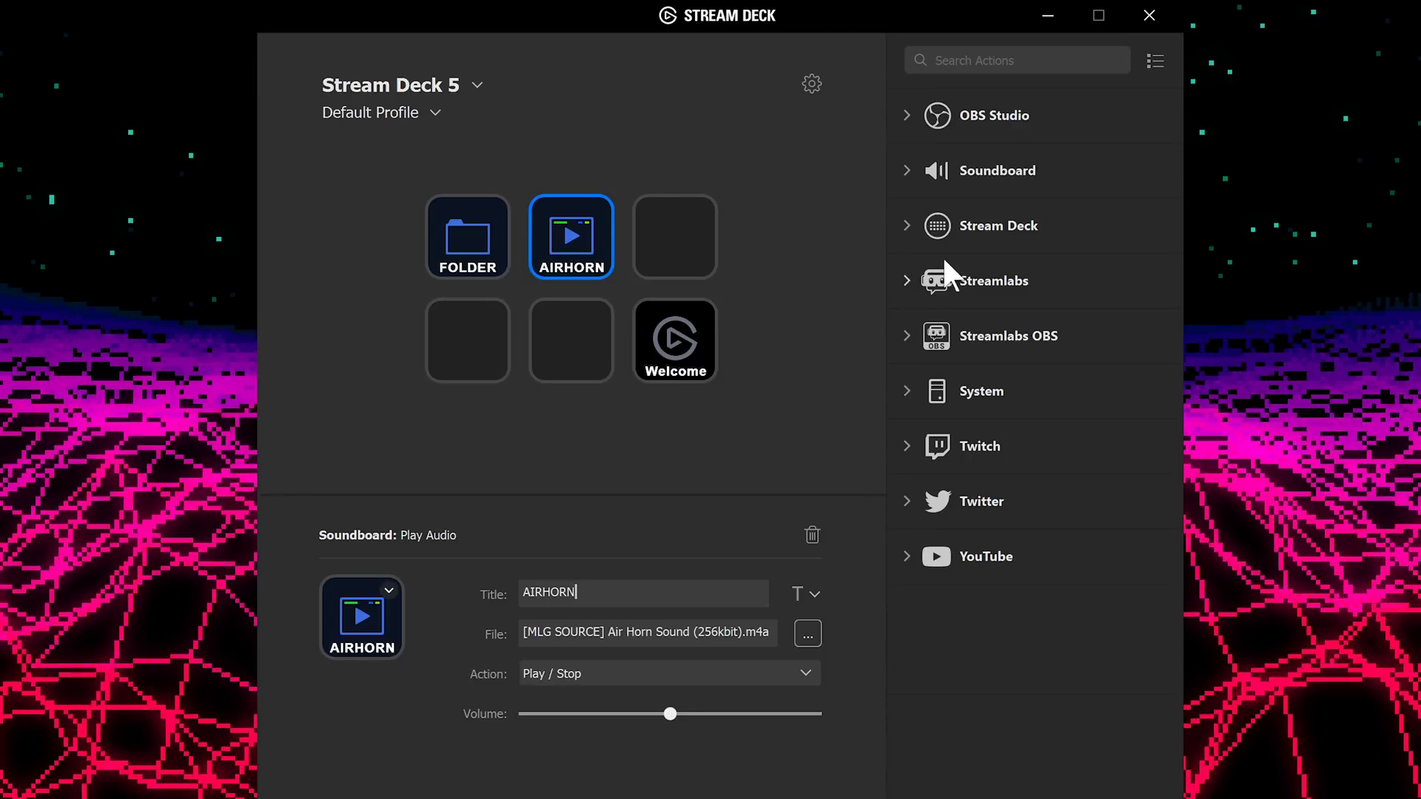
{"action": "left_click", "coordinate": [906, 280]}
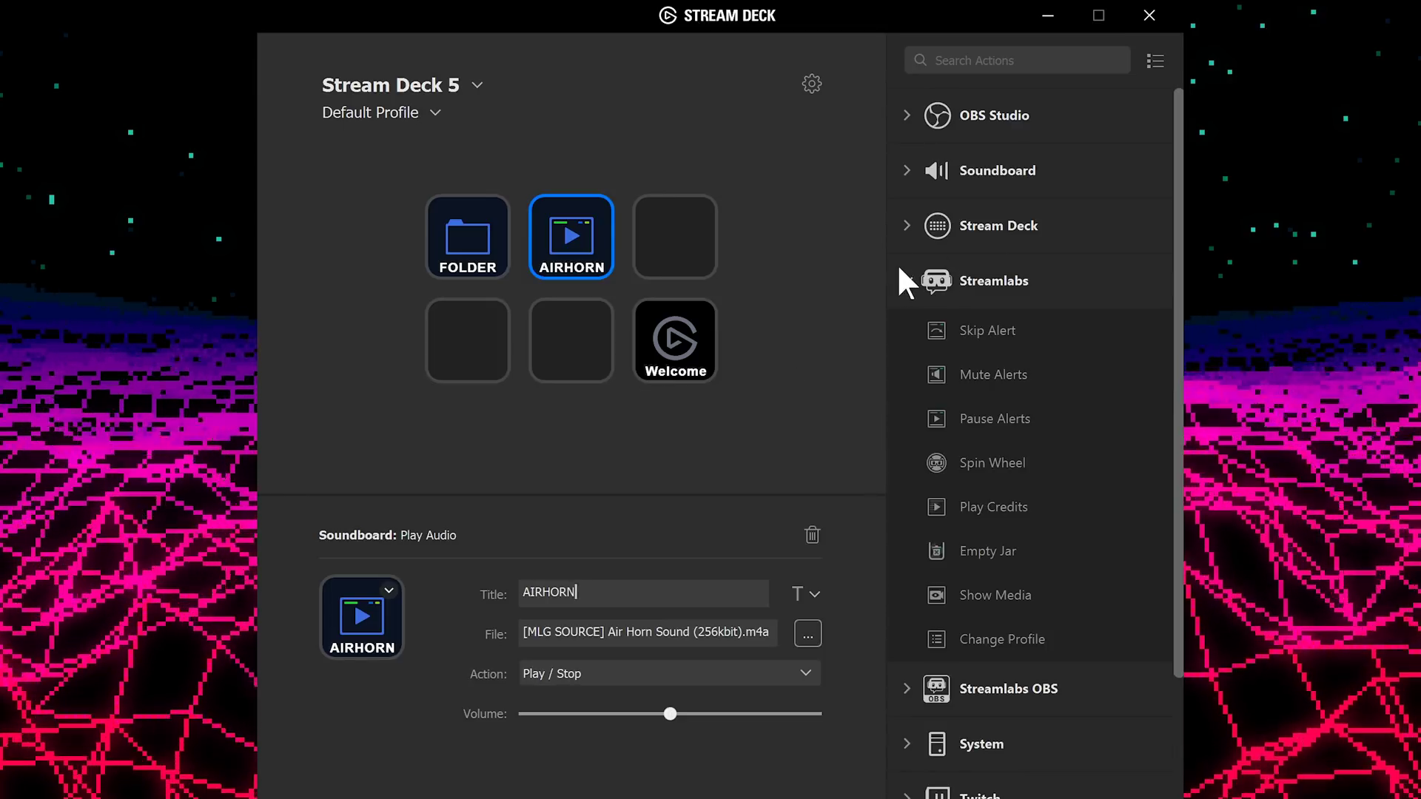
{"action": "scroll", "coordinate": [970, 311], "scroll_direction": "down", "scroll_amount": 2}
{"action": "scroll", "coordinate": [1017, 336], "scroll_direction": "up", "scroll_amount": 2}
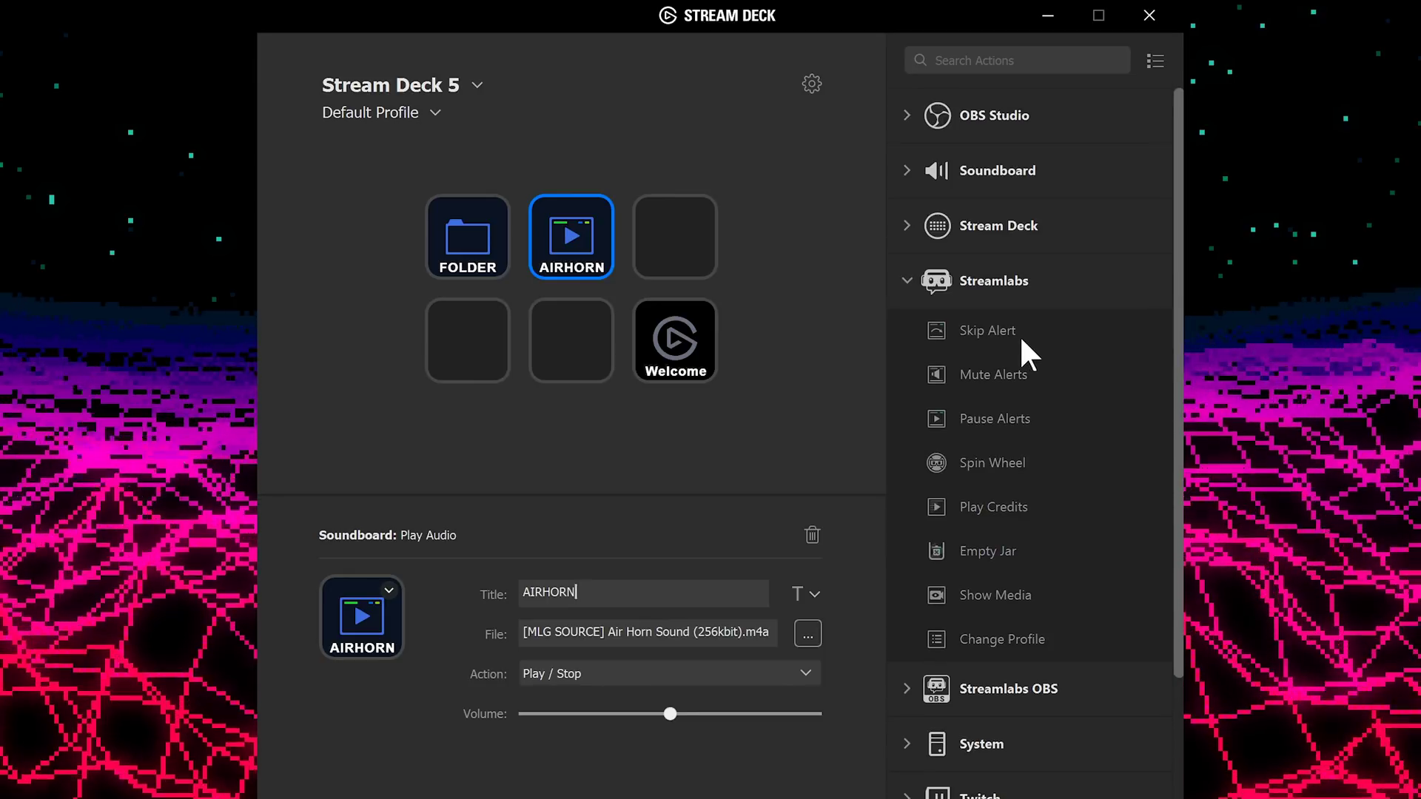
{"action": "scroll", "coordinate": [1019, 335], "scroll_direction": "down", "scroll_amount": 2}
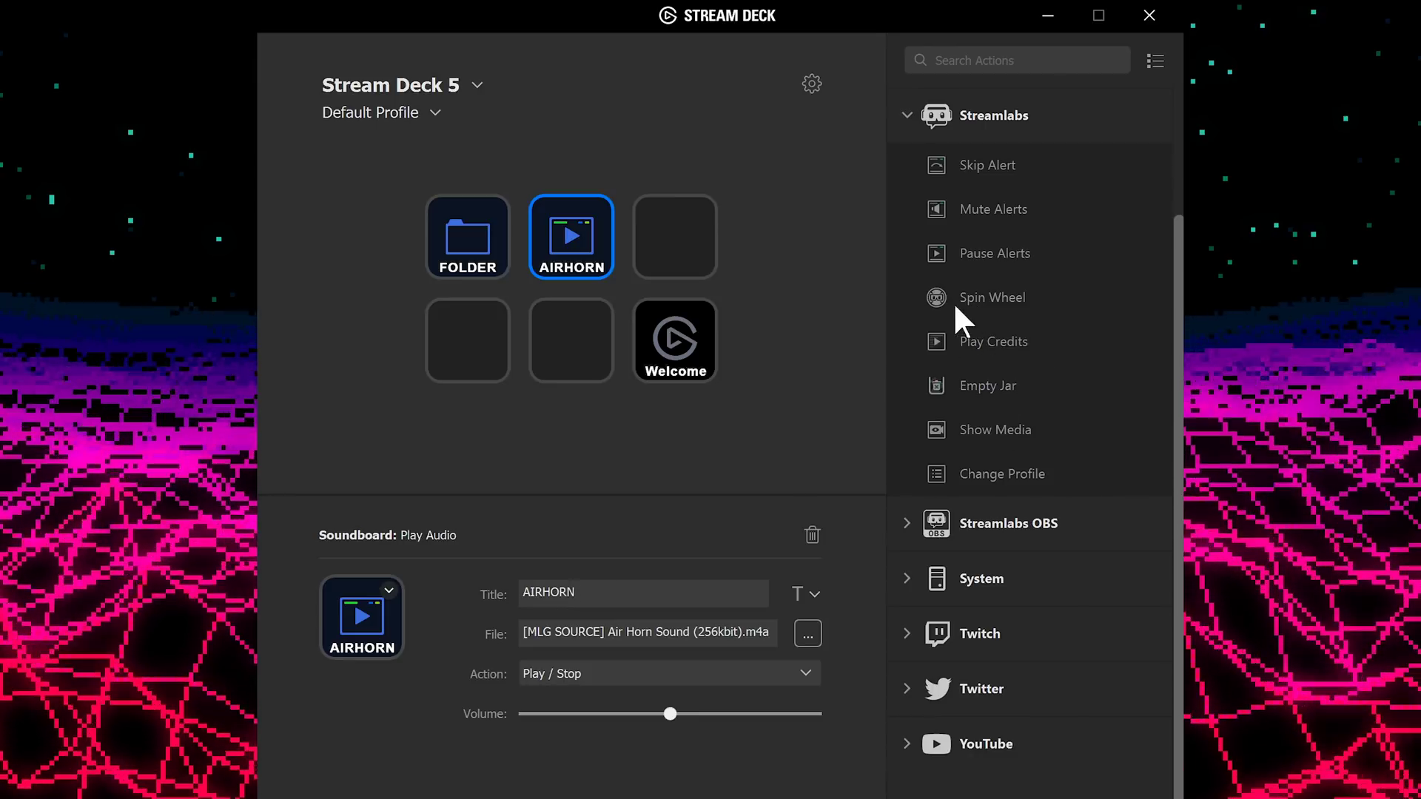
{"action": "left_click", "coordinate": [903, 117]}
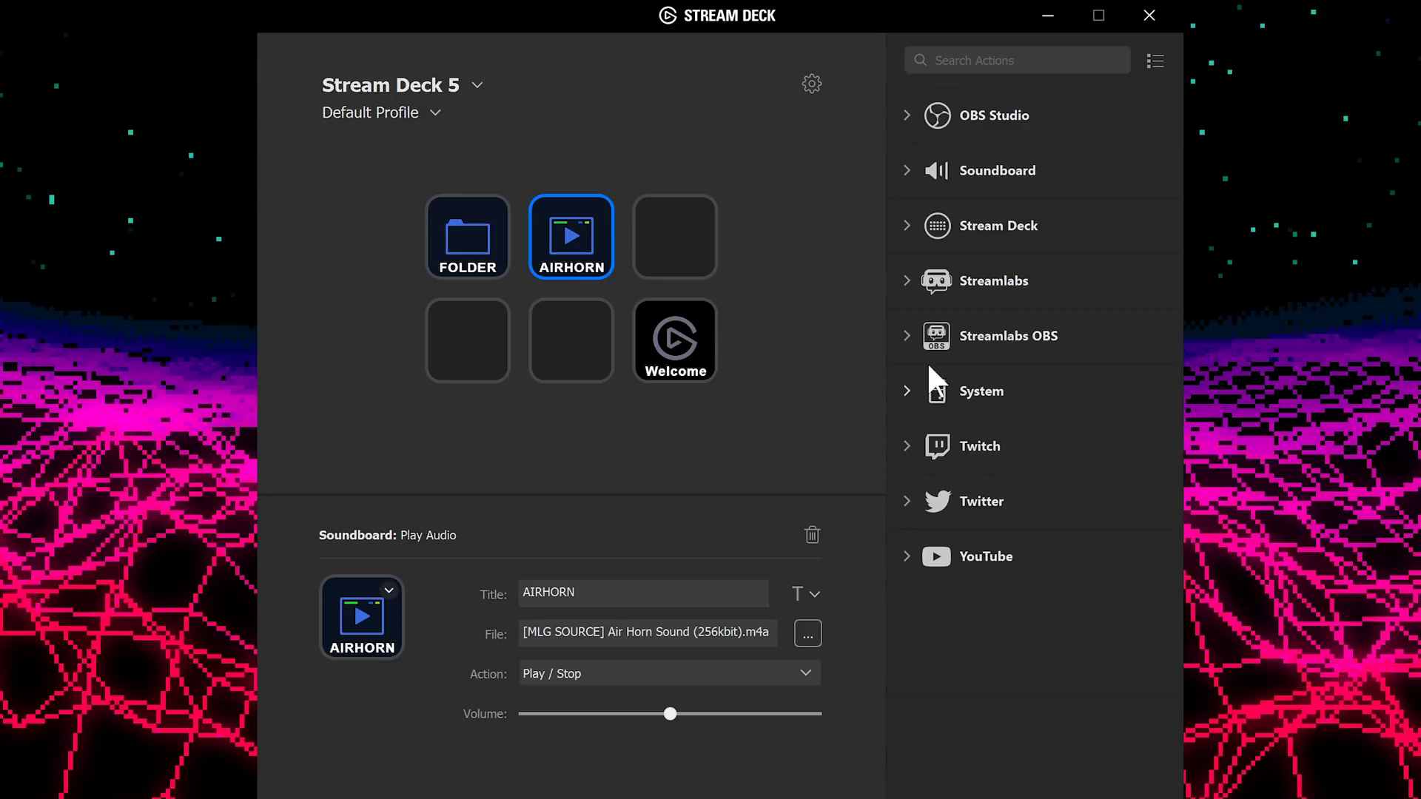
{"action": "left_click", "coordinate": [909, 337]}
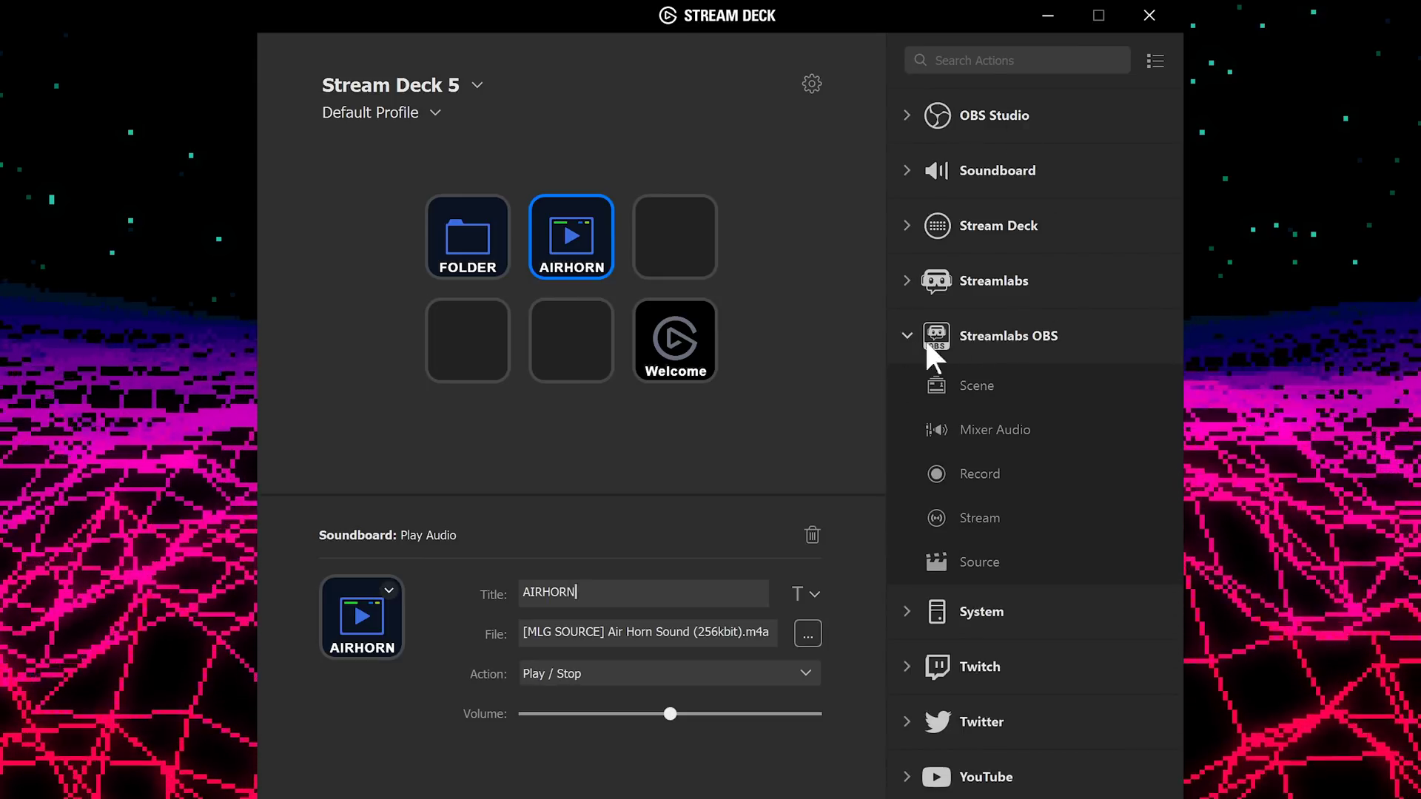
{"action": "left_click", "coordinate": [919, 117]}
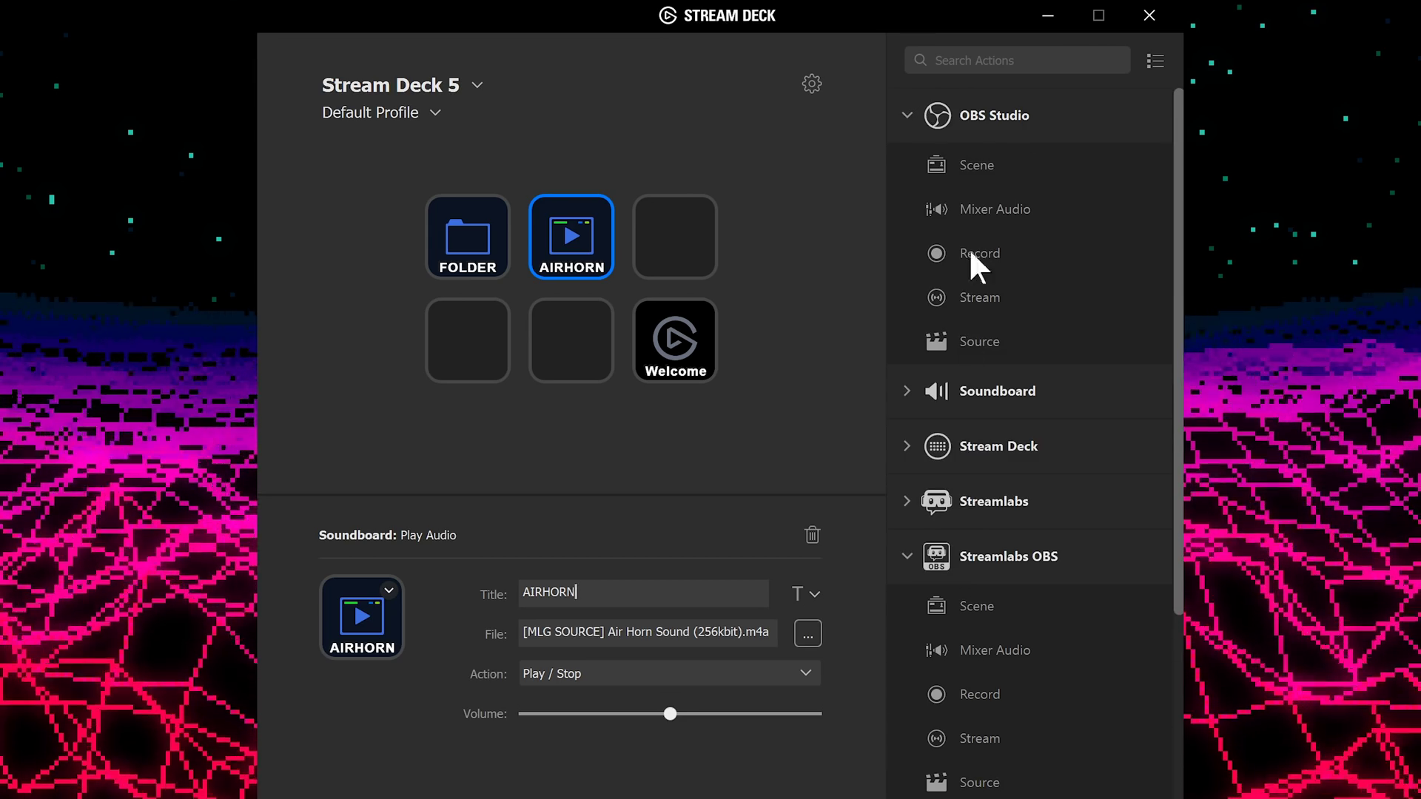
{"action": "left_click", "coordinate": [904, 116]}
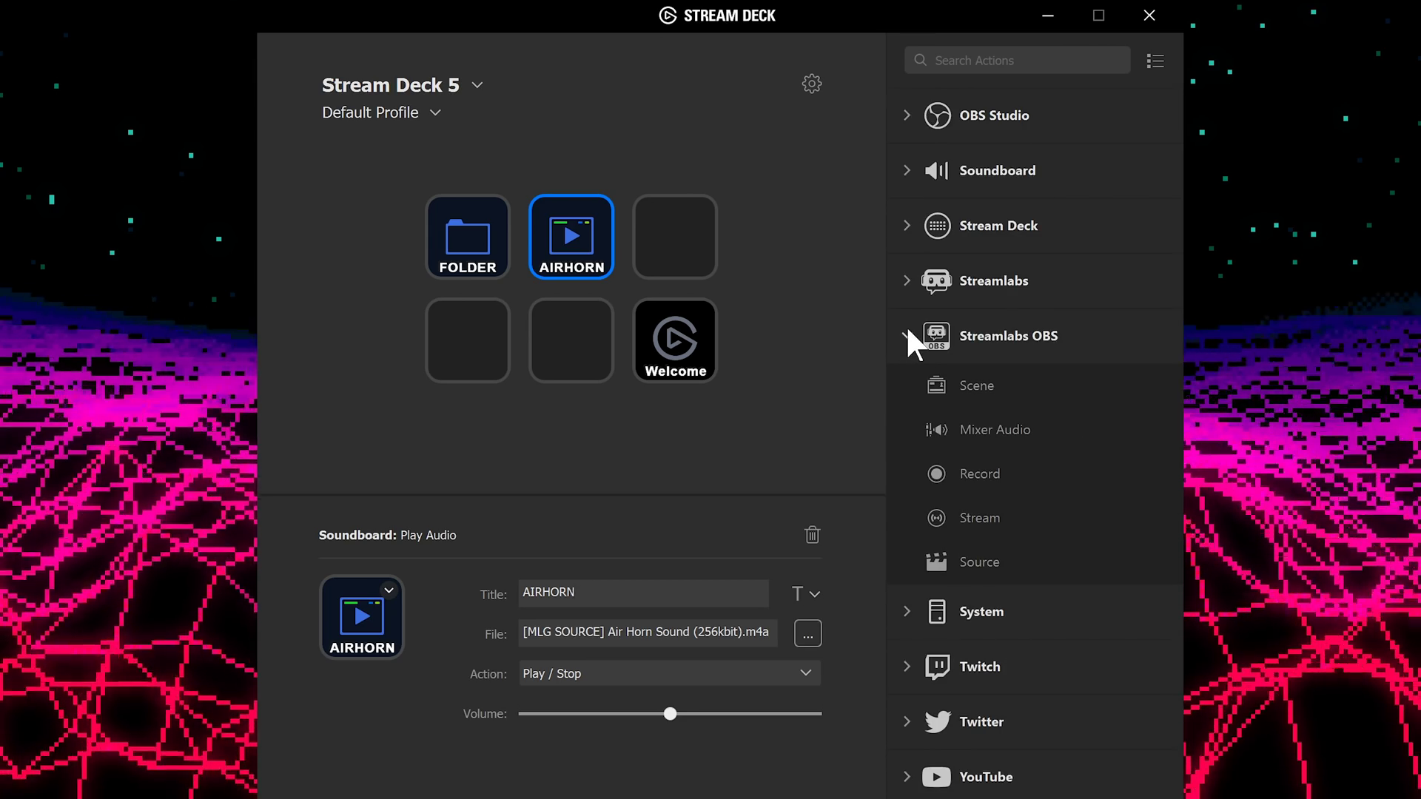
{"action": "left_click", "coordinate": [907, 333]}
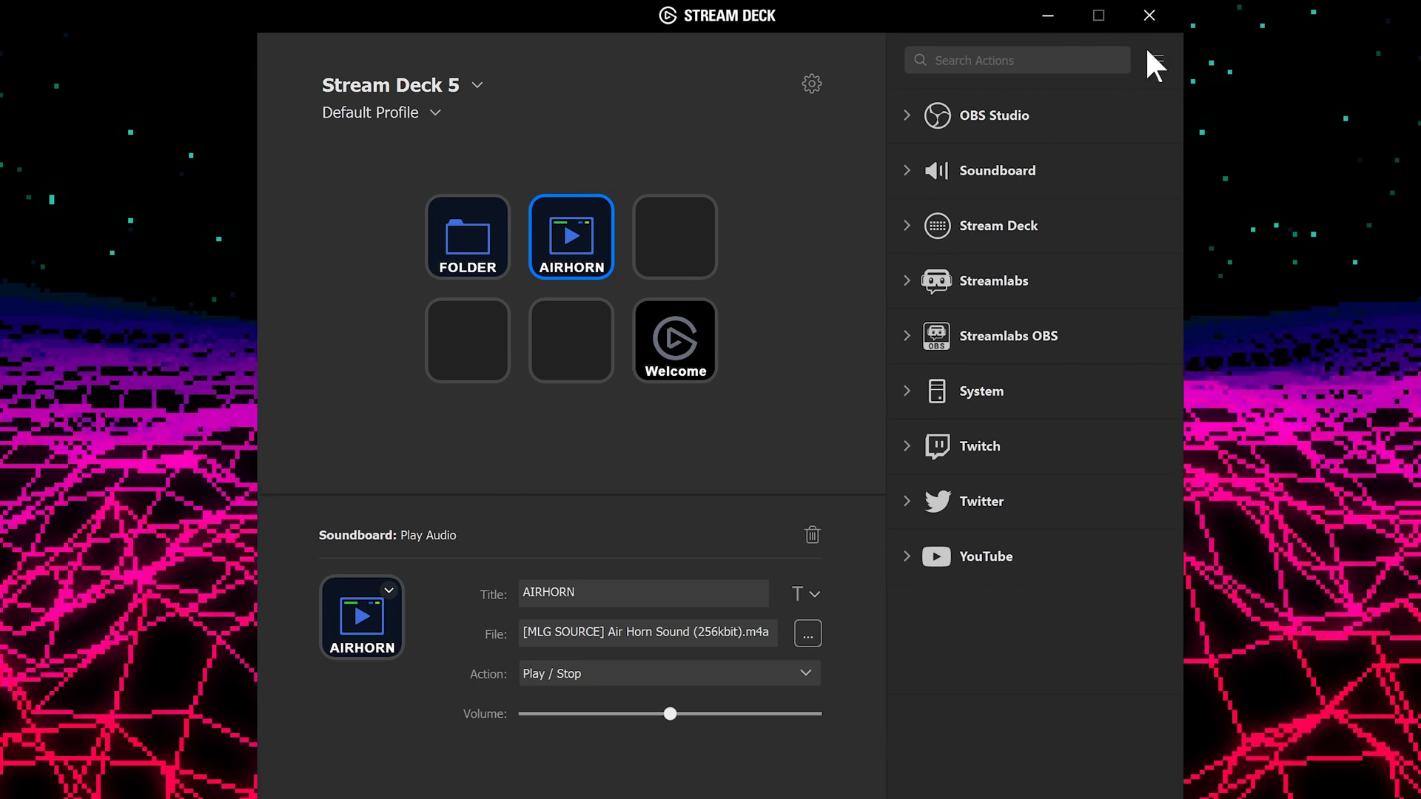
{"action": "left_click", "coordinate": [1155, 60]}
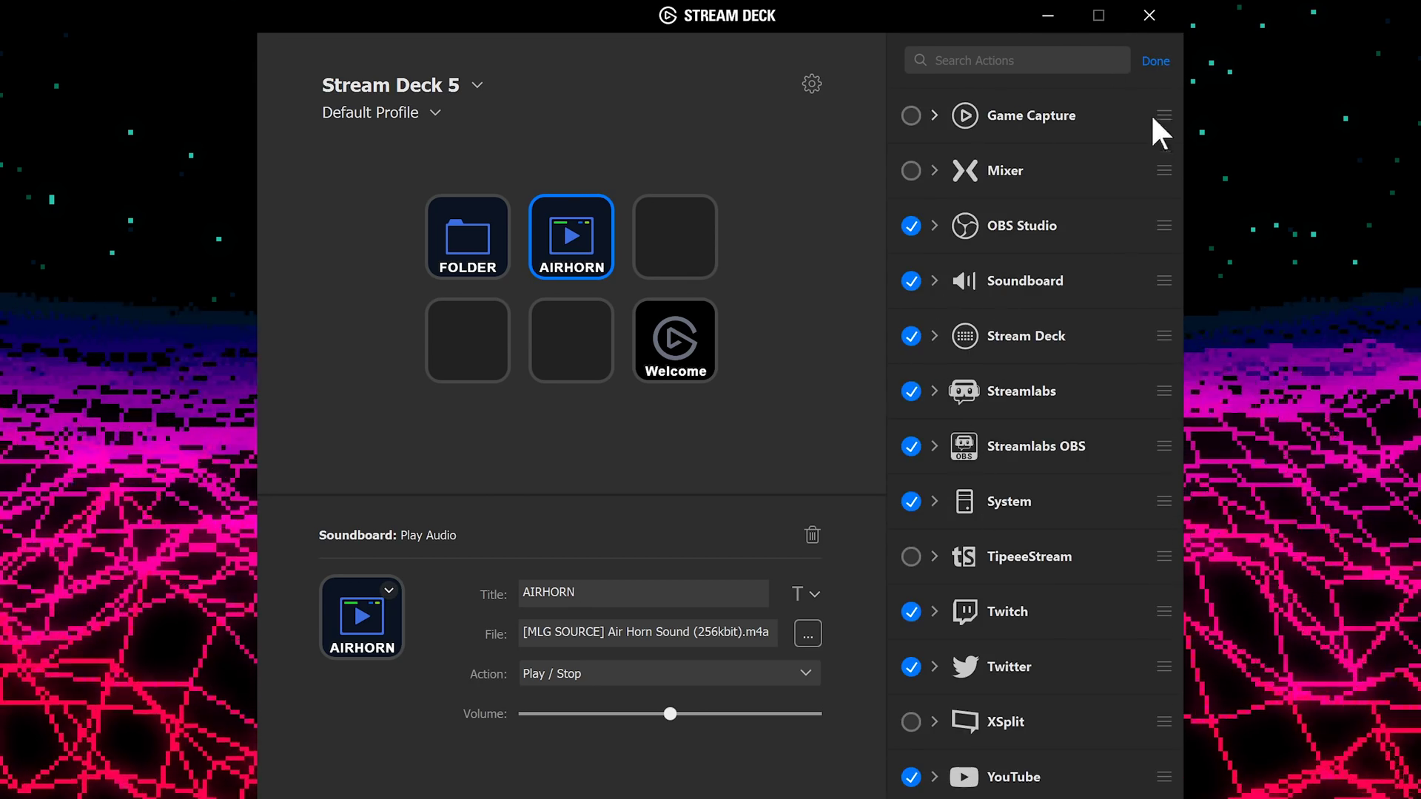
{"action": "left_click", "coordinate": [1155, 61]}
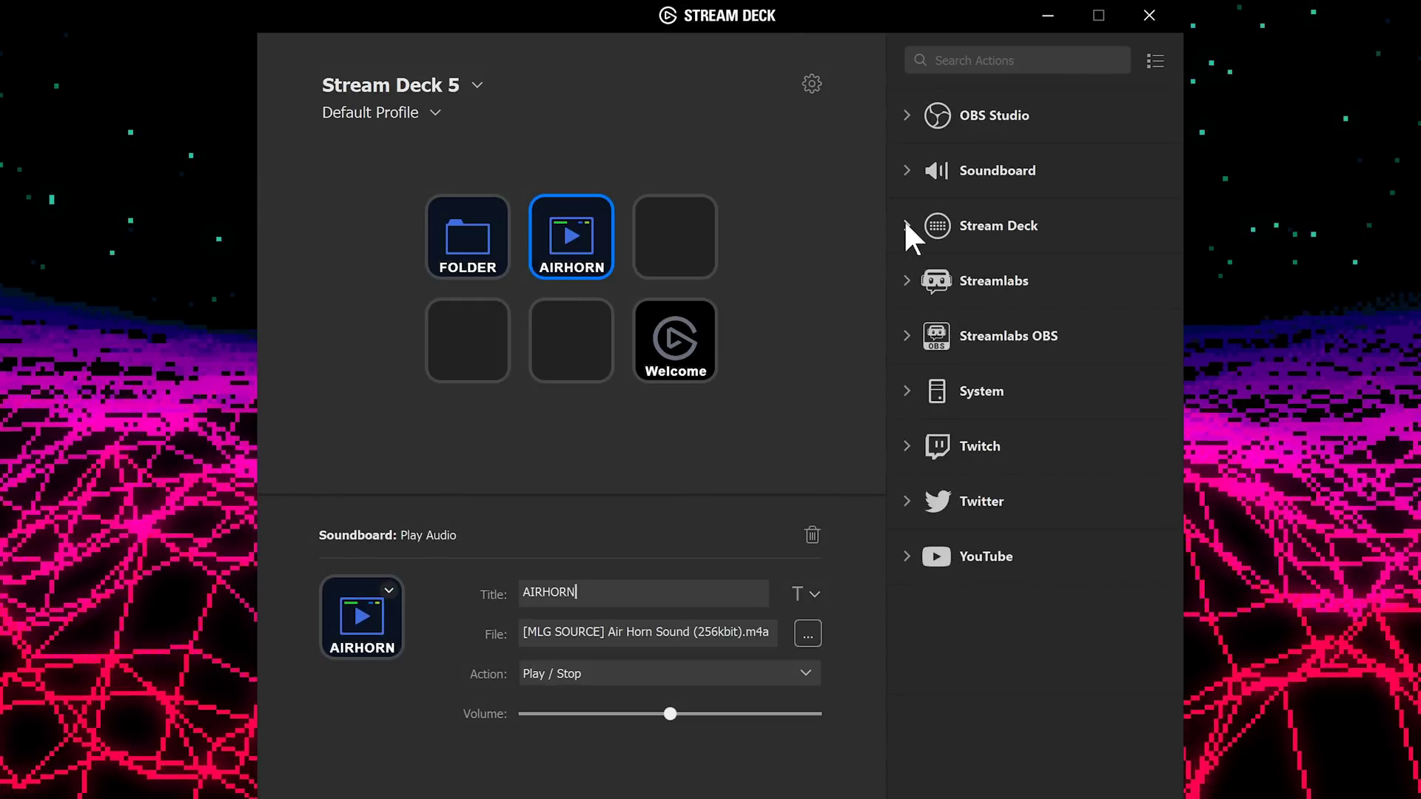
{"action": "left_click", "coordinate": [907, 226]}
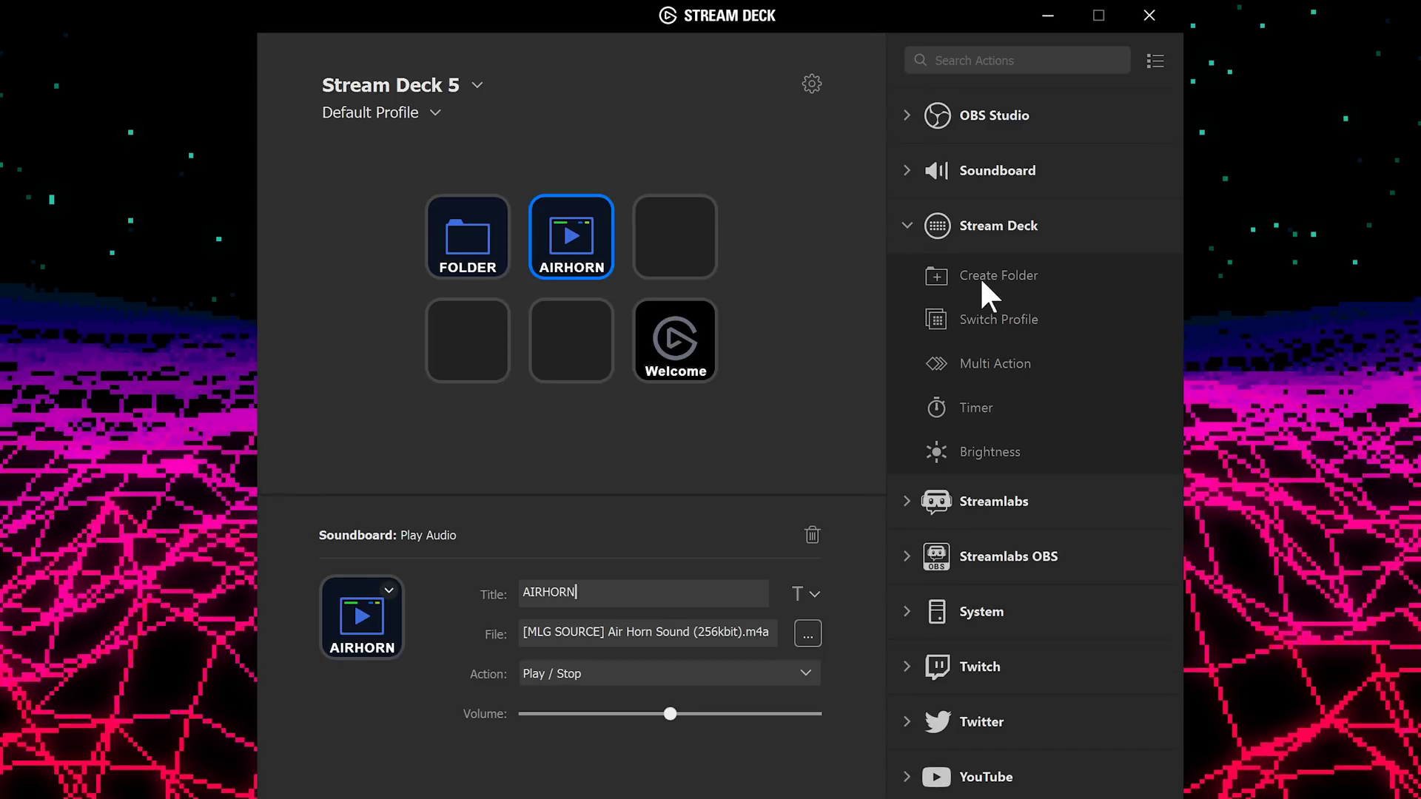
Add a folder on the top-right key and a profile switch on the bottom-left, then replace it with a Timer
{"action": "left_click_drag", "start_coordinate": [980, 277], "coordinate": [715, 257]}
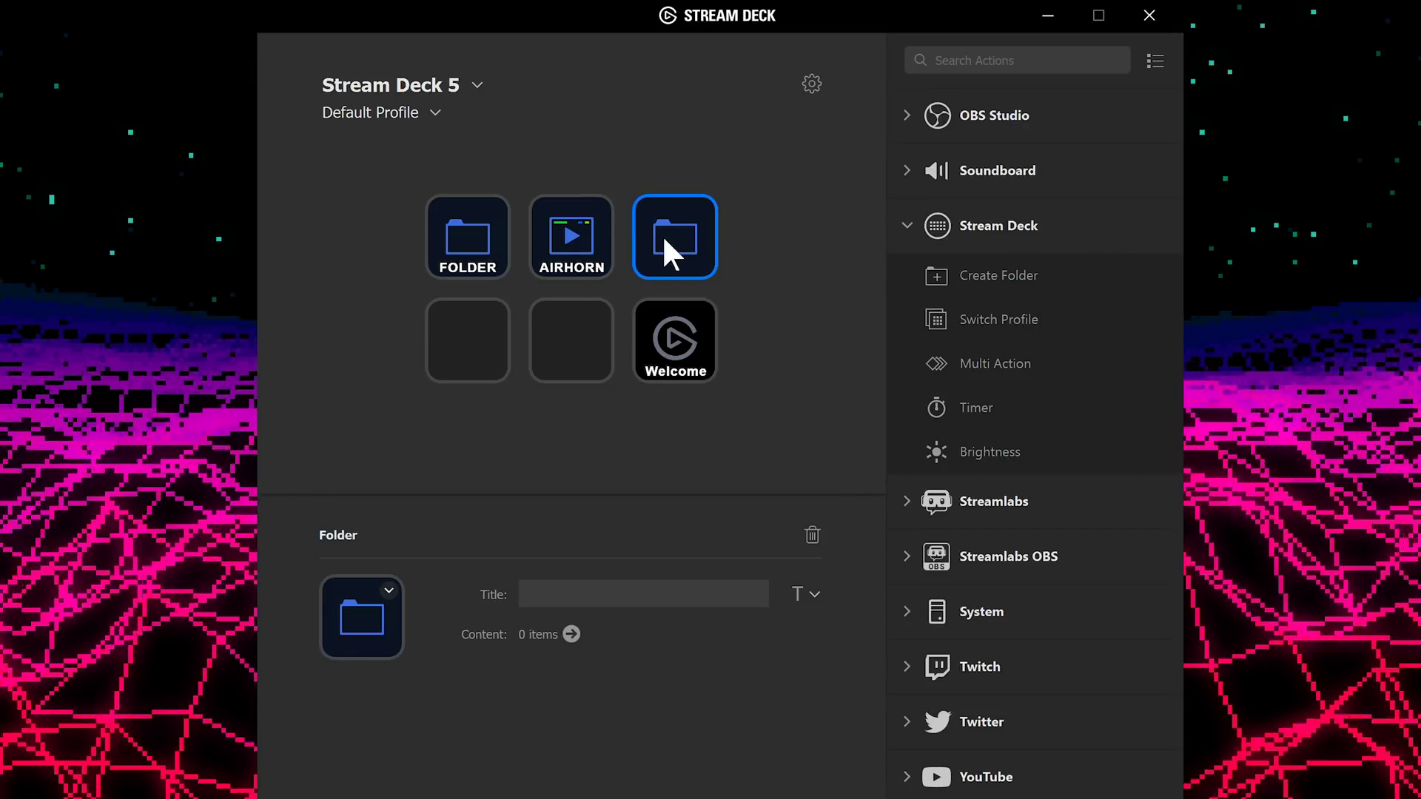
{"action": "left_click_drag", "start_coordinate": [1019, 314], "coordinate": [490, 337]}
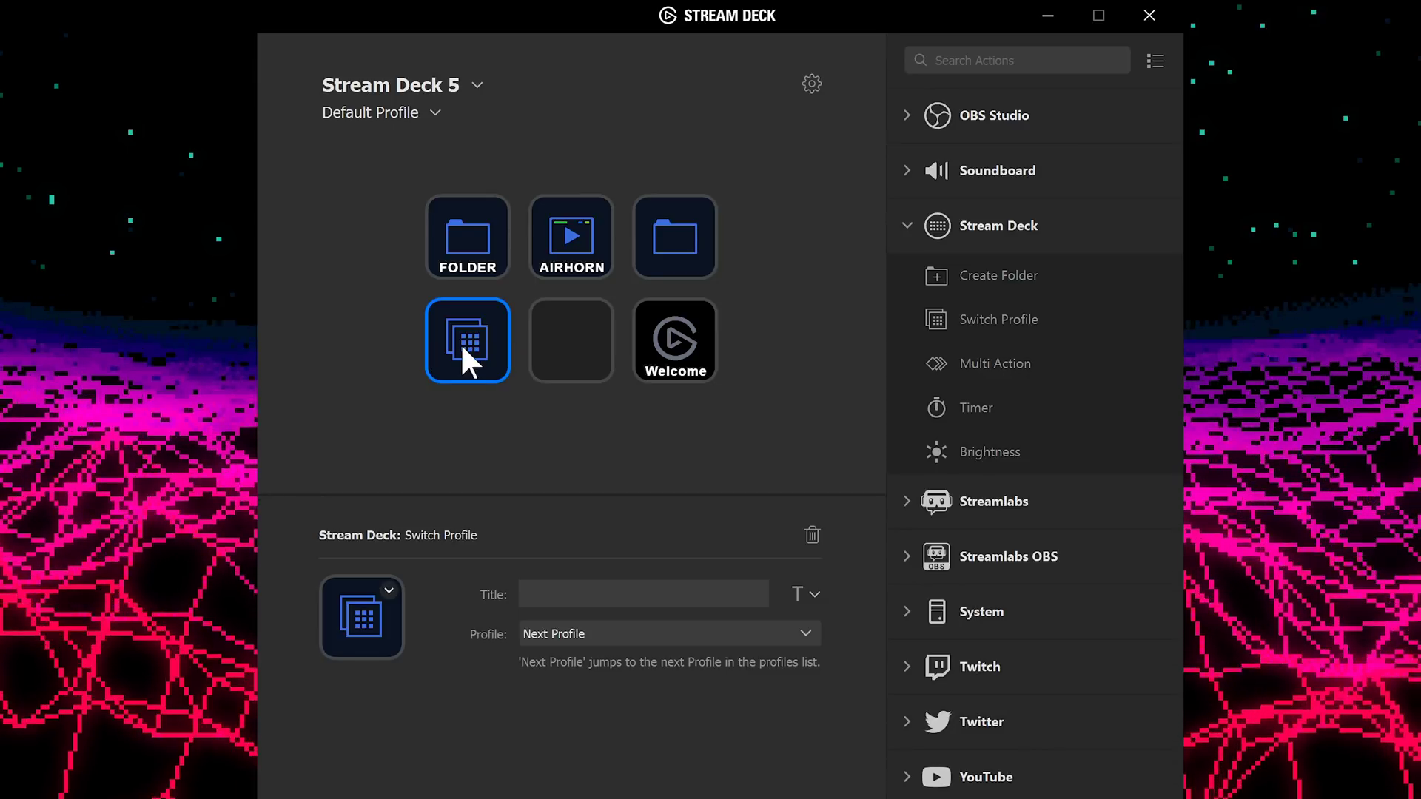
{"action": "left_click_drag", "start_coordinate": [1019, 410], "coordinate": [487, 337]}
Edit the timer's duration and set its alert sound to Connection Lost
{"action": "left_click", "coordinate": [603, 668]}
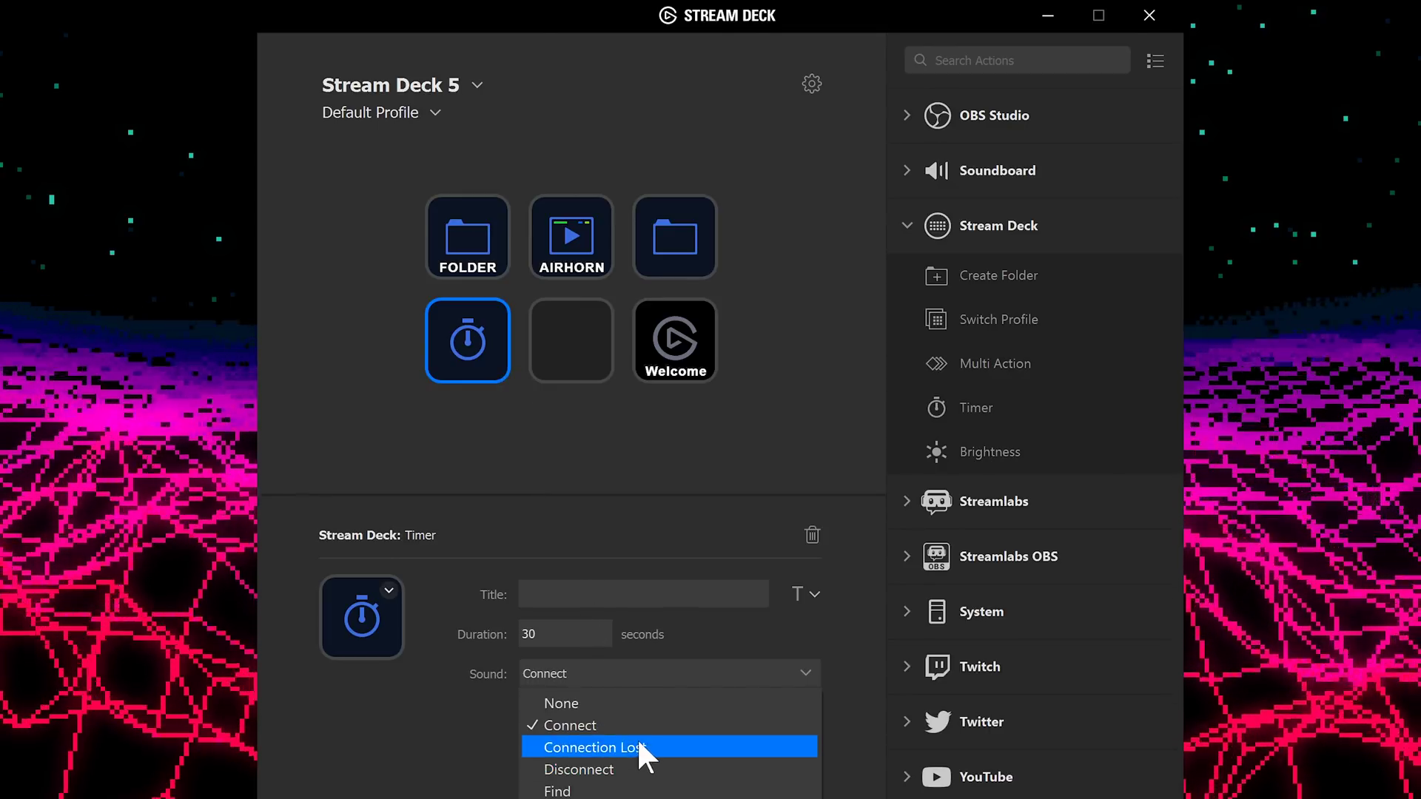
{"action": "left_click", "coordinate": [538, 724]}
{"action": "left_click", "coordinate": [563, 633]}
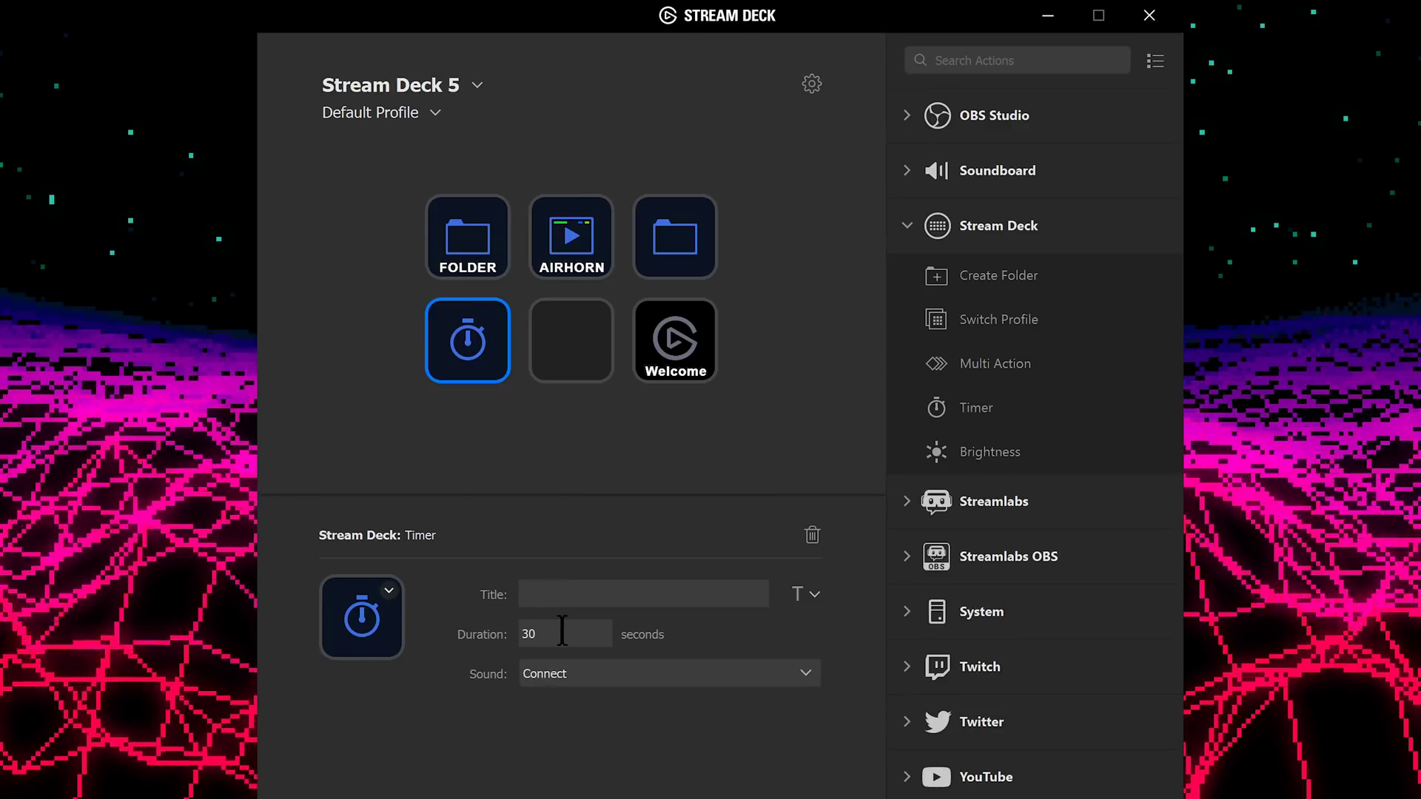
{"action": "key", "text": "BackSpace"}
{"action": "key", "text": "BackSpace"}
{"action": "type", "text": "1"}
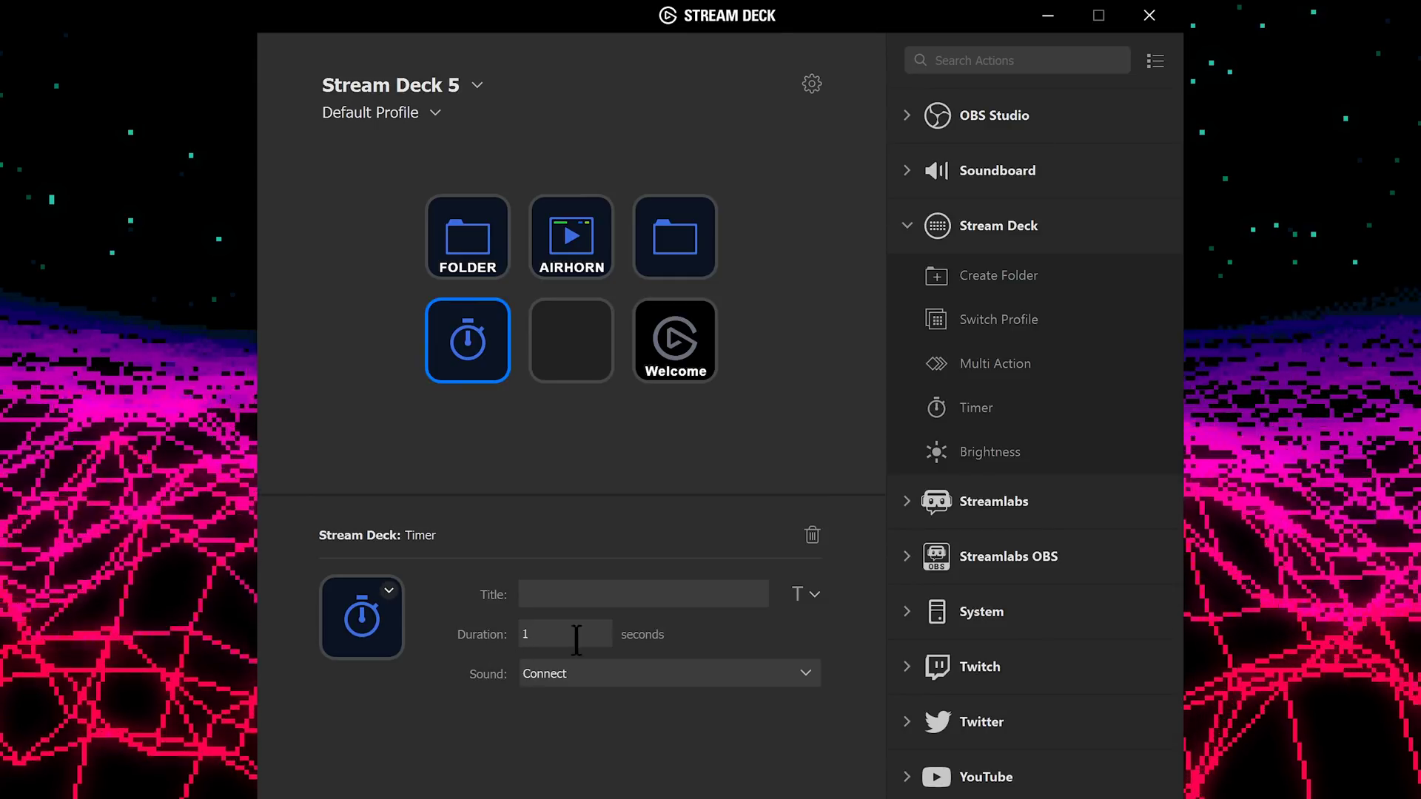
{"action": "left_click", "coordinate": [603, 668]}
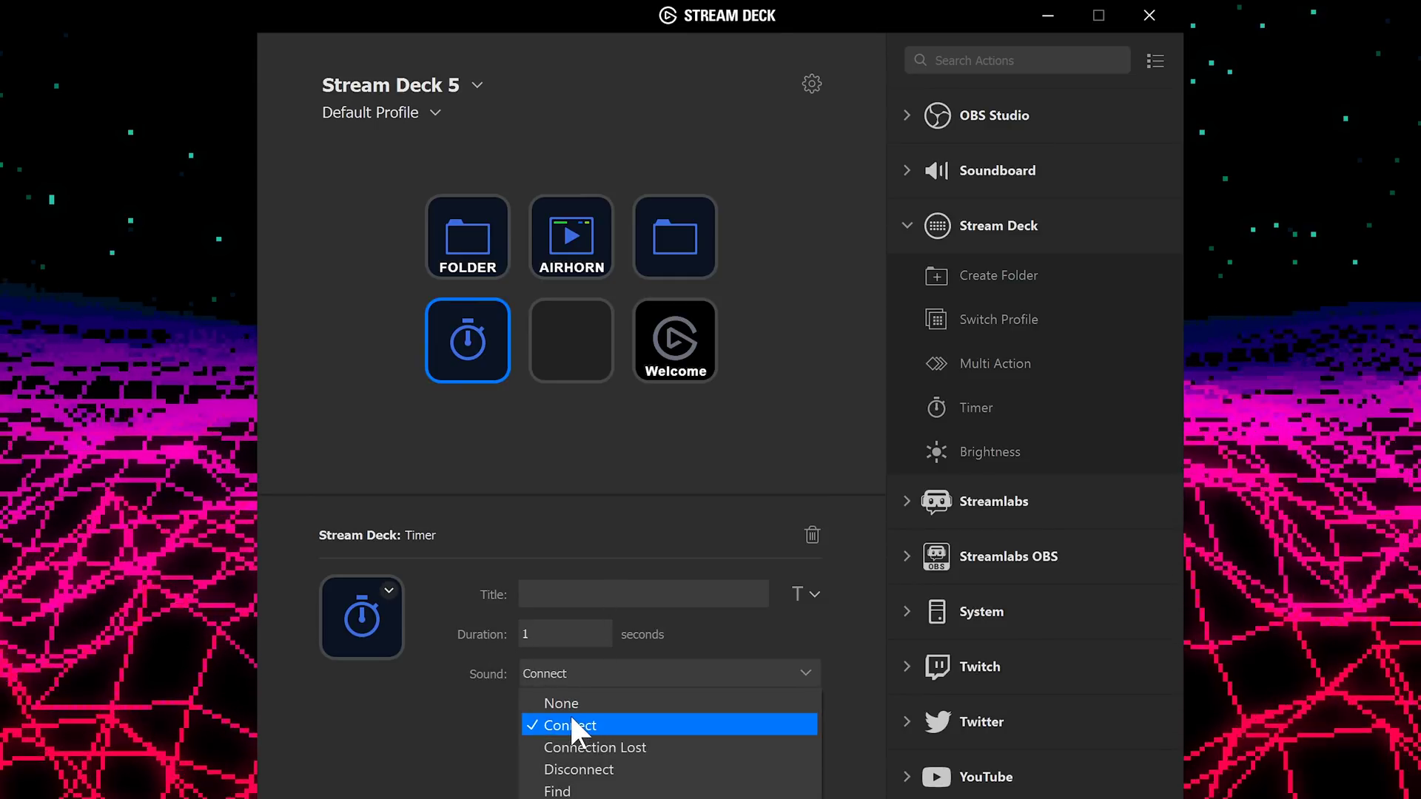
{"action": "left_click", "coordinate": [577, 743]}
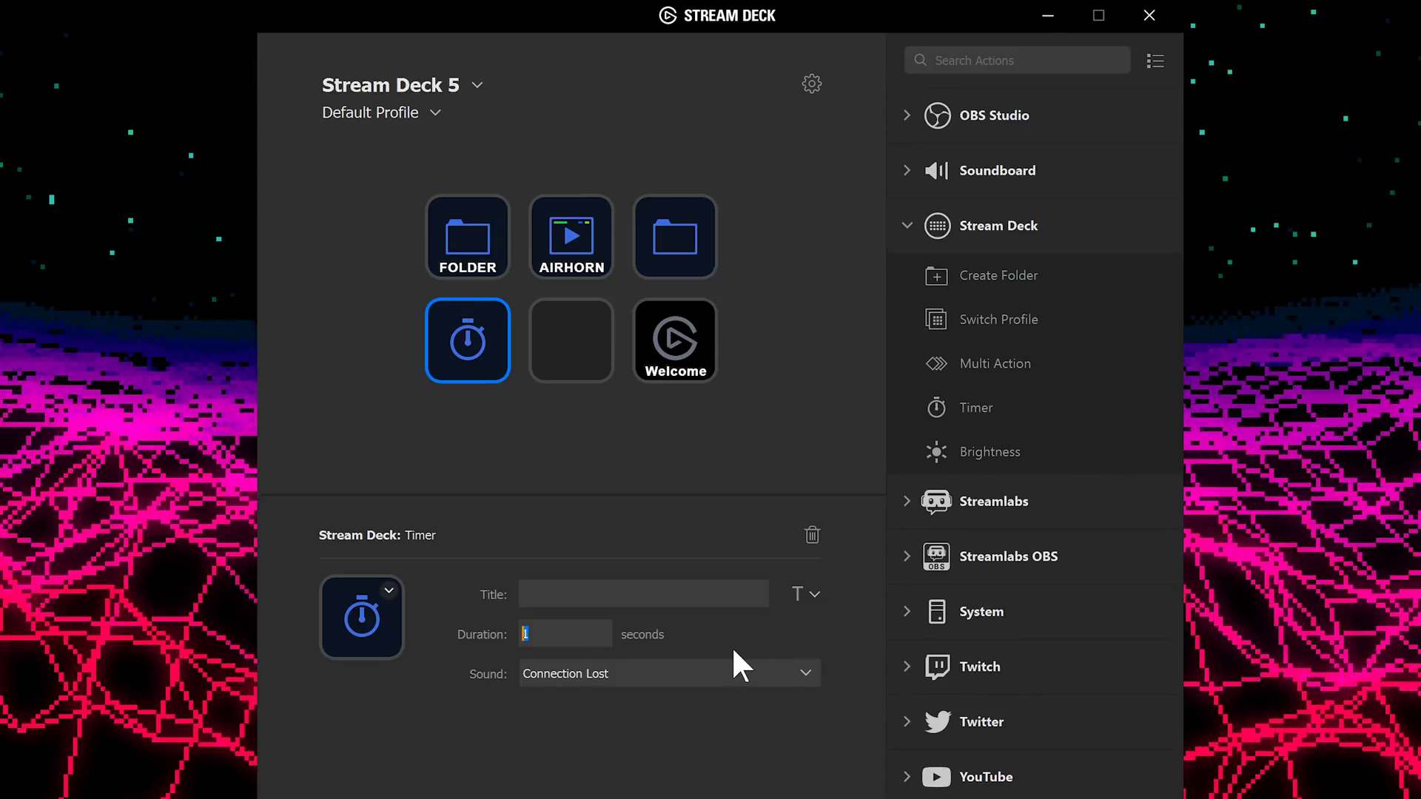
{"action": "type", "text": "5"}
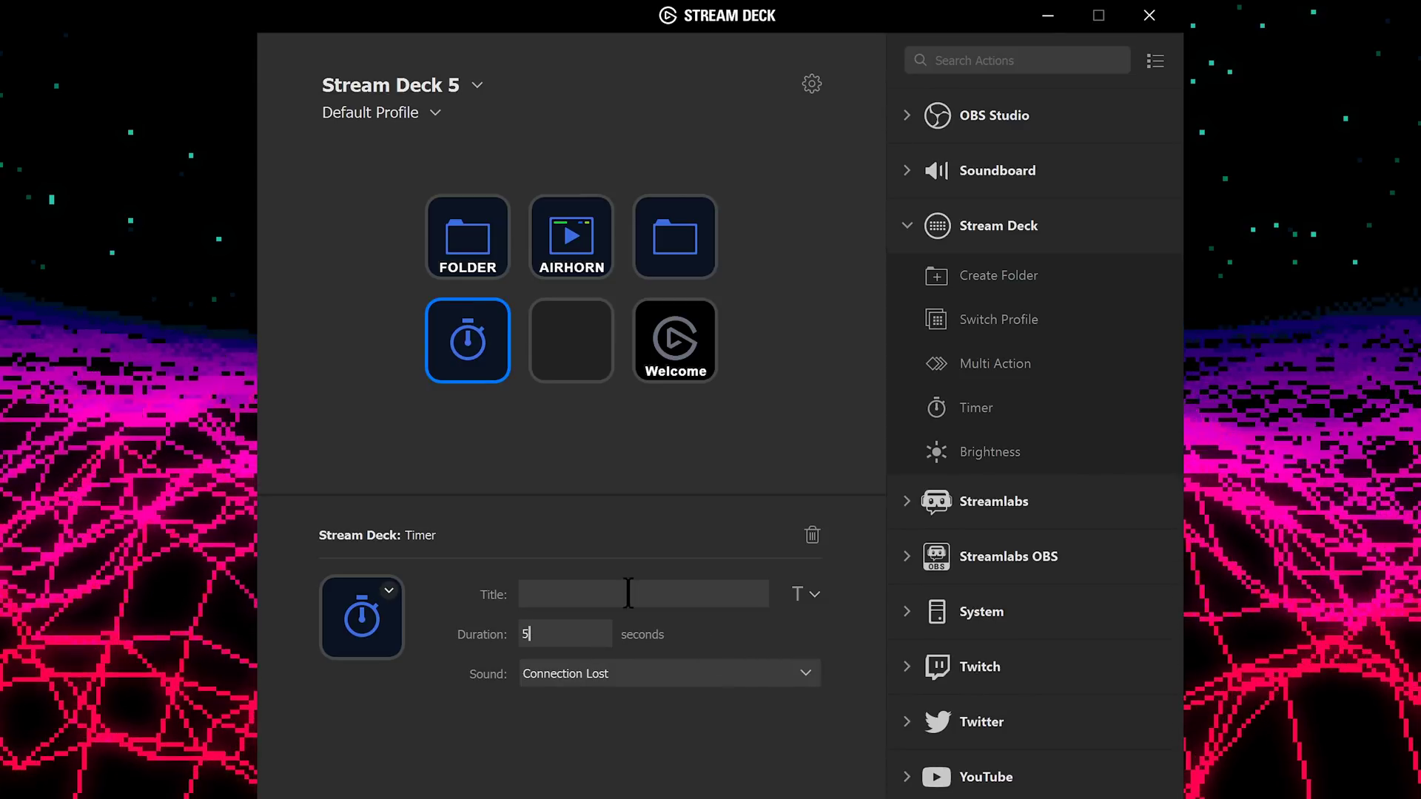
{"action": "left_click", "coordinate": [624, 590]}
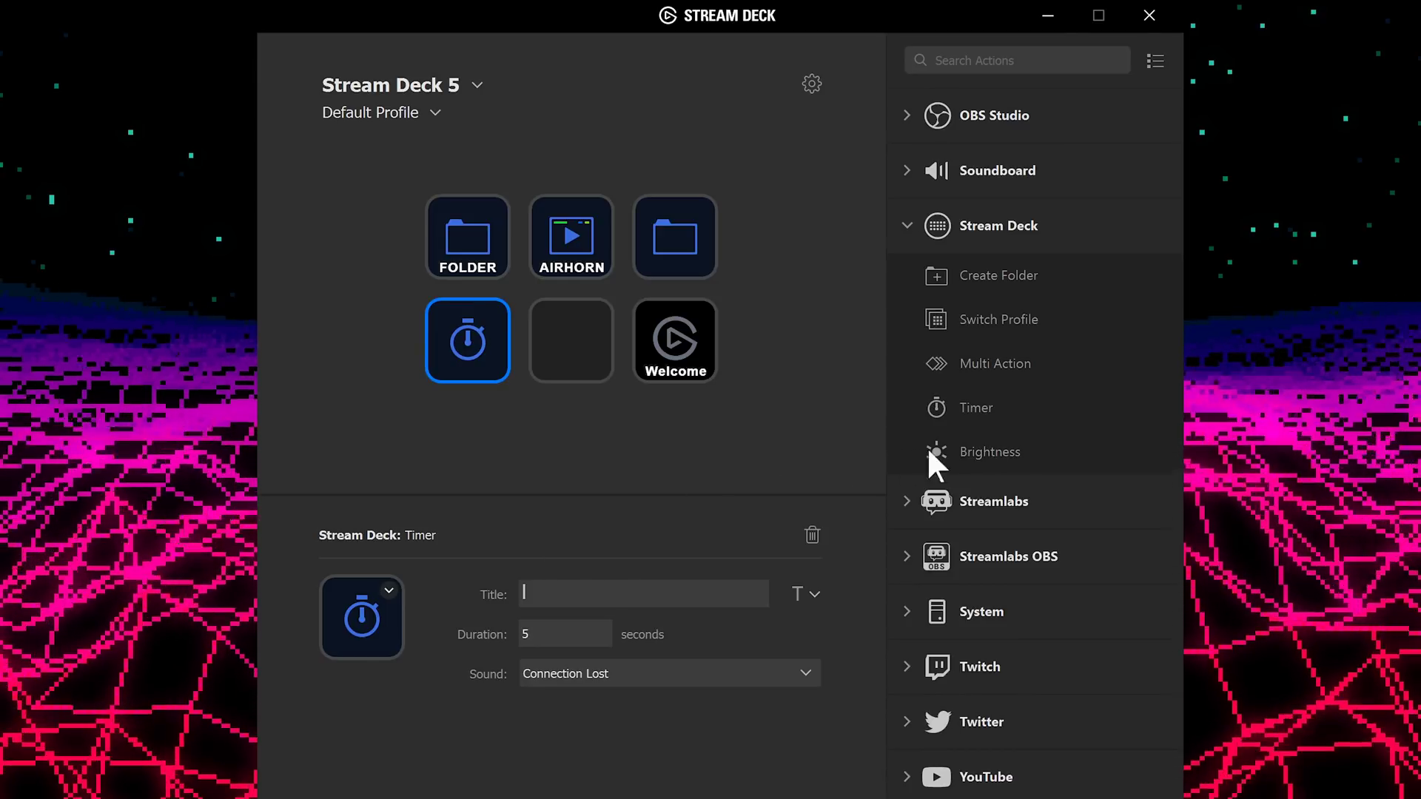
Add a Brightness key on the bottom-middle slot, keeping its action at Brighter
{"action": "left_click_drag", "start_coordinate": [926, 446], "coordinate": [571, 340]}
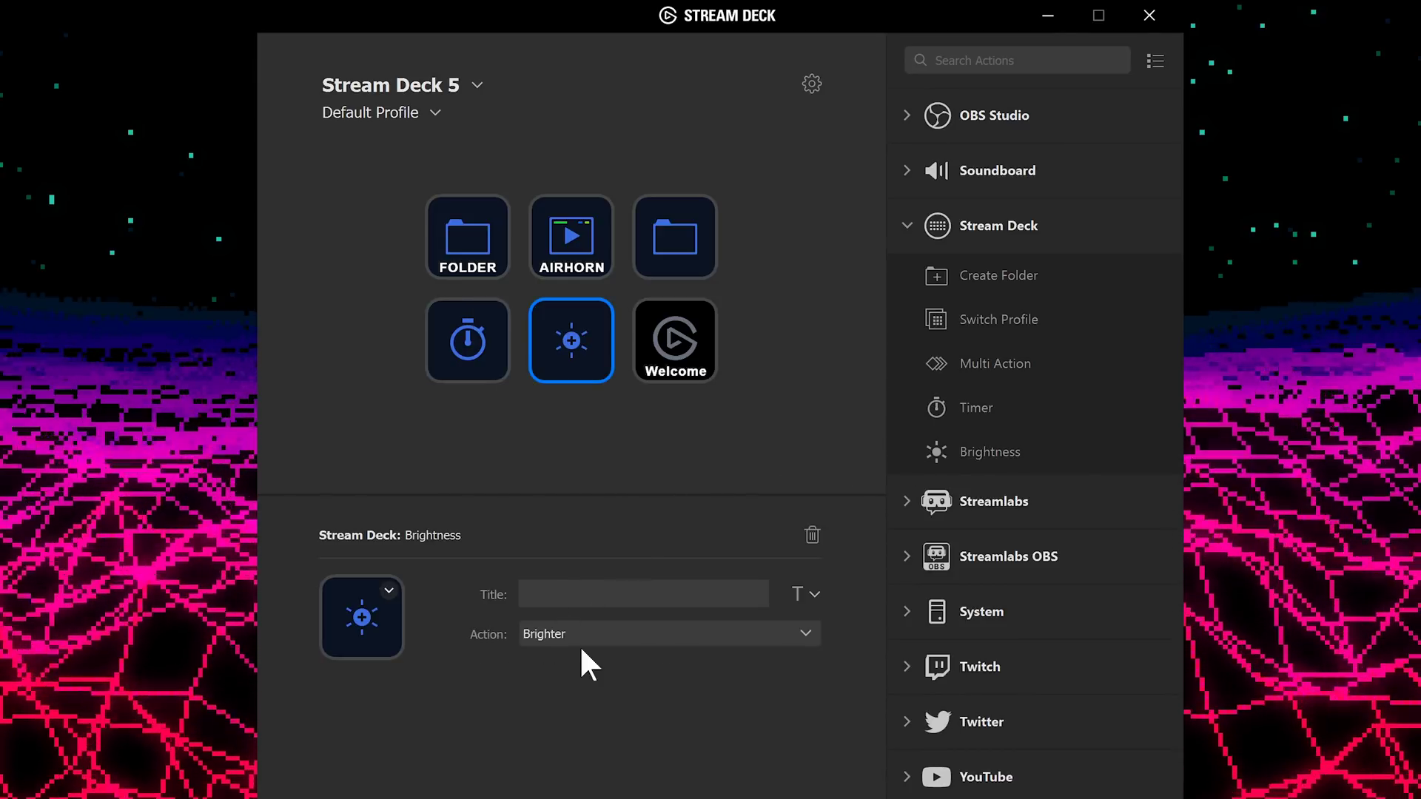
{"action": "left_click", "coordinate": [581, 634]}
{"action": "left_click", "coordinate": [521, 624]}
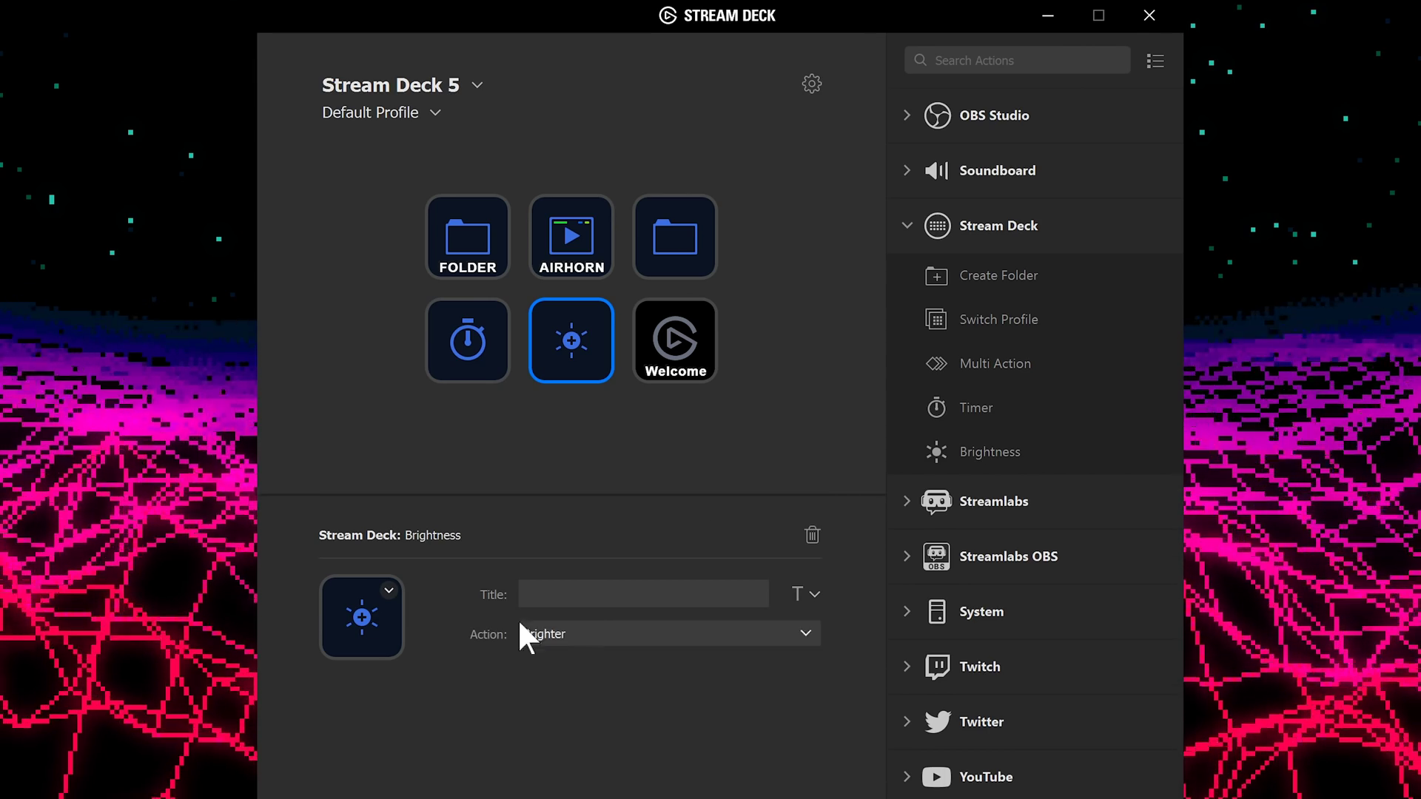
Delete the Brightness, Timer and extra folder test keys
{"action": "key", "text": "Delete"}
{"action": "left_click", "coordinate": [490, 343]}
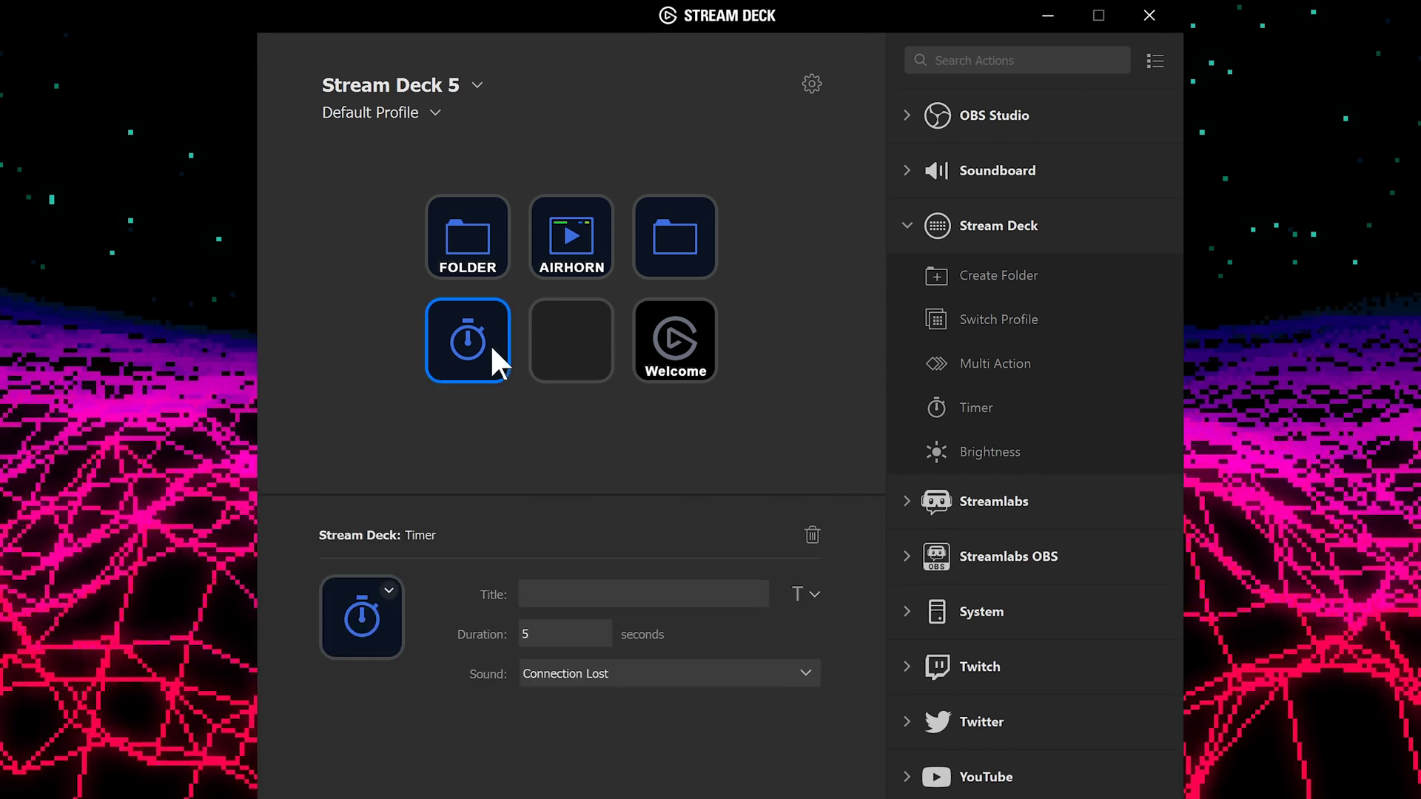
{"action": "key", "text": "Delete"}
{"action": "left_click", "coordinate": [705, 244]}
{"action": "key", "text": "Delete"}
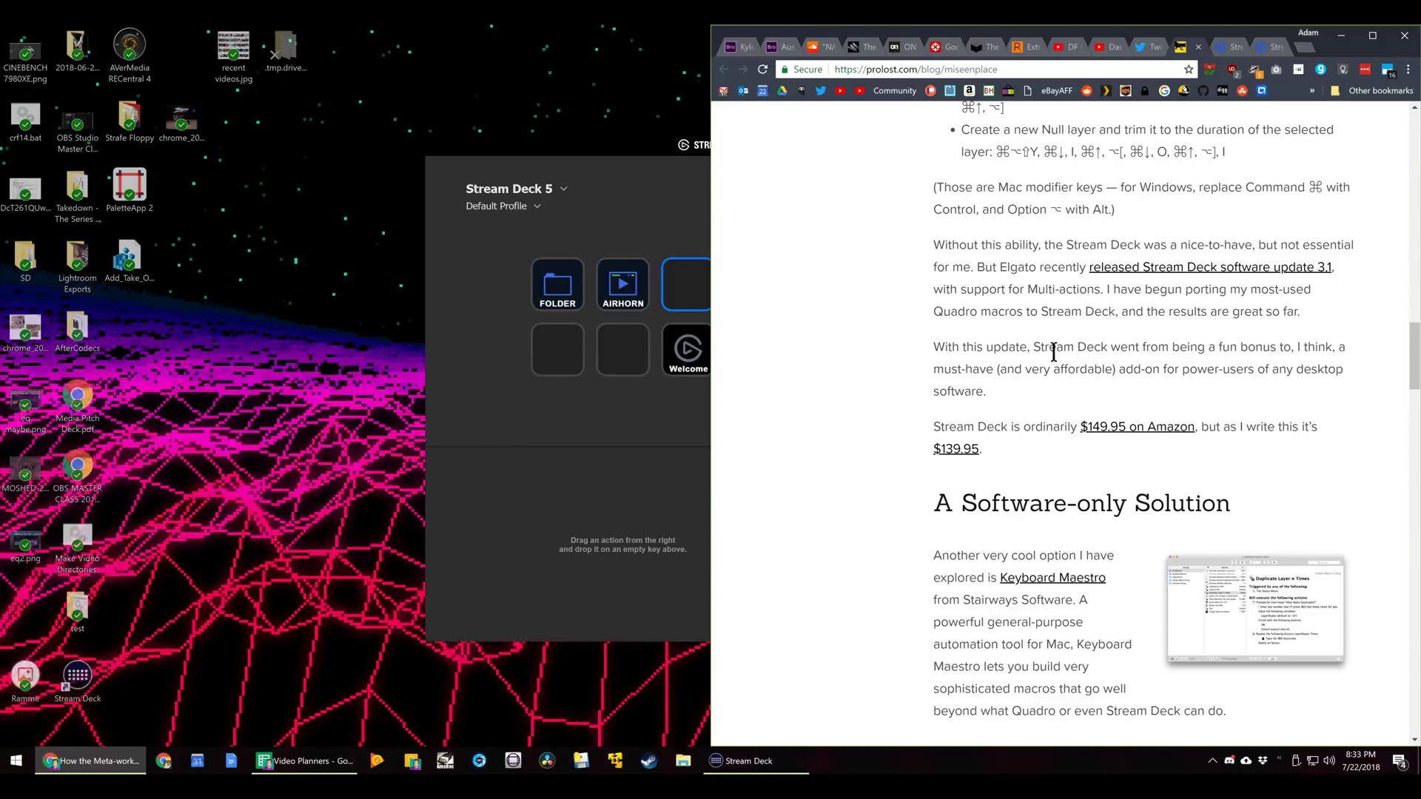
Scroll through the prolost automation article, then minimise Chrome to bring Stream Deck forward
{"action": "scroll", "coordinate": [1025, 377], "scroll_direction": "up", "scroll_amount": 15}
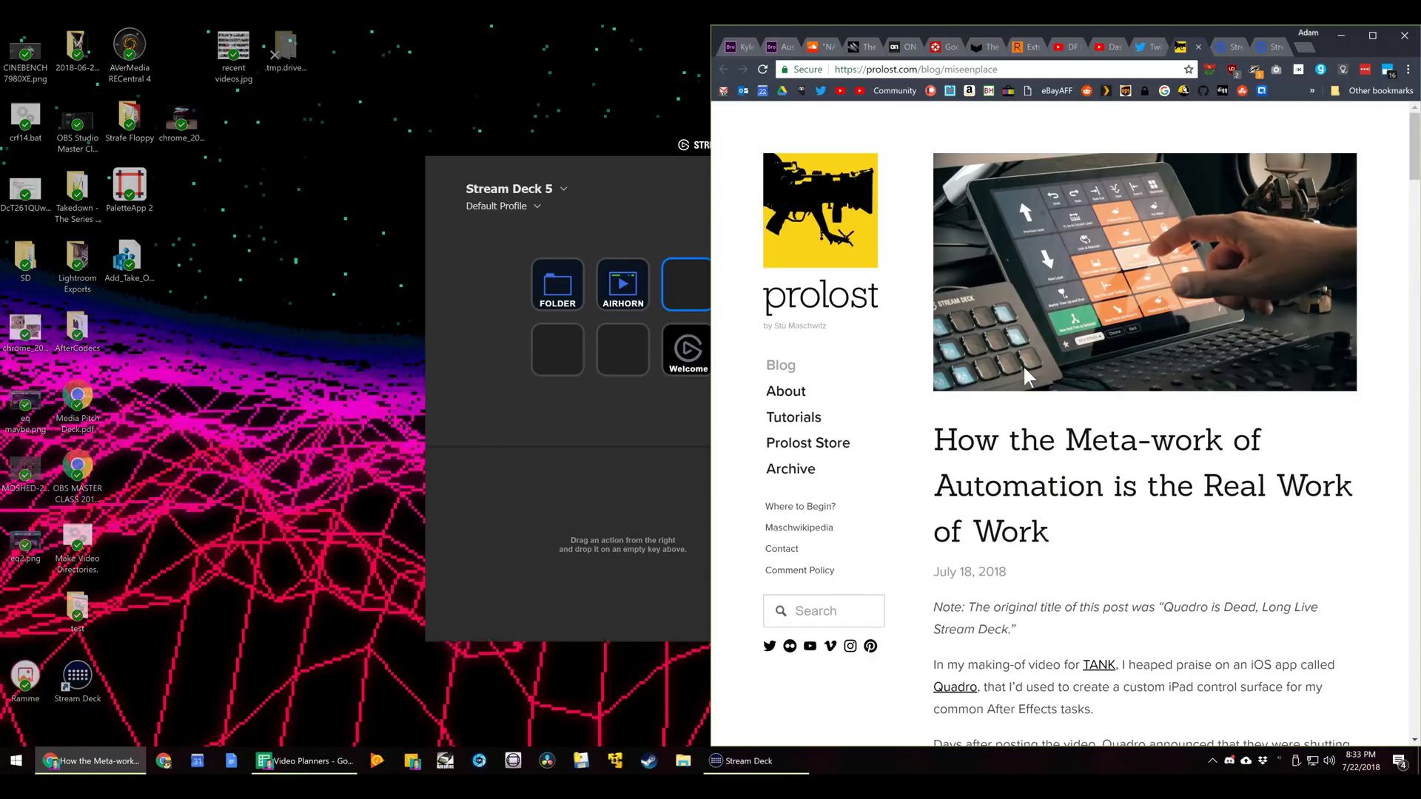
{"action": "scroll", "coordinate": [1023, 393], "scroll_direction": "down", "scroll_amount": 1}
{"action": "scroll", "coordinate": [1030, 421], "scroll_direction": "up", "scroll_amount": 1}
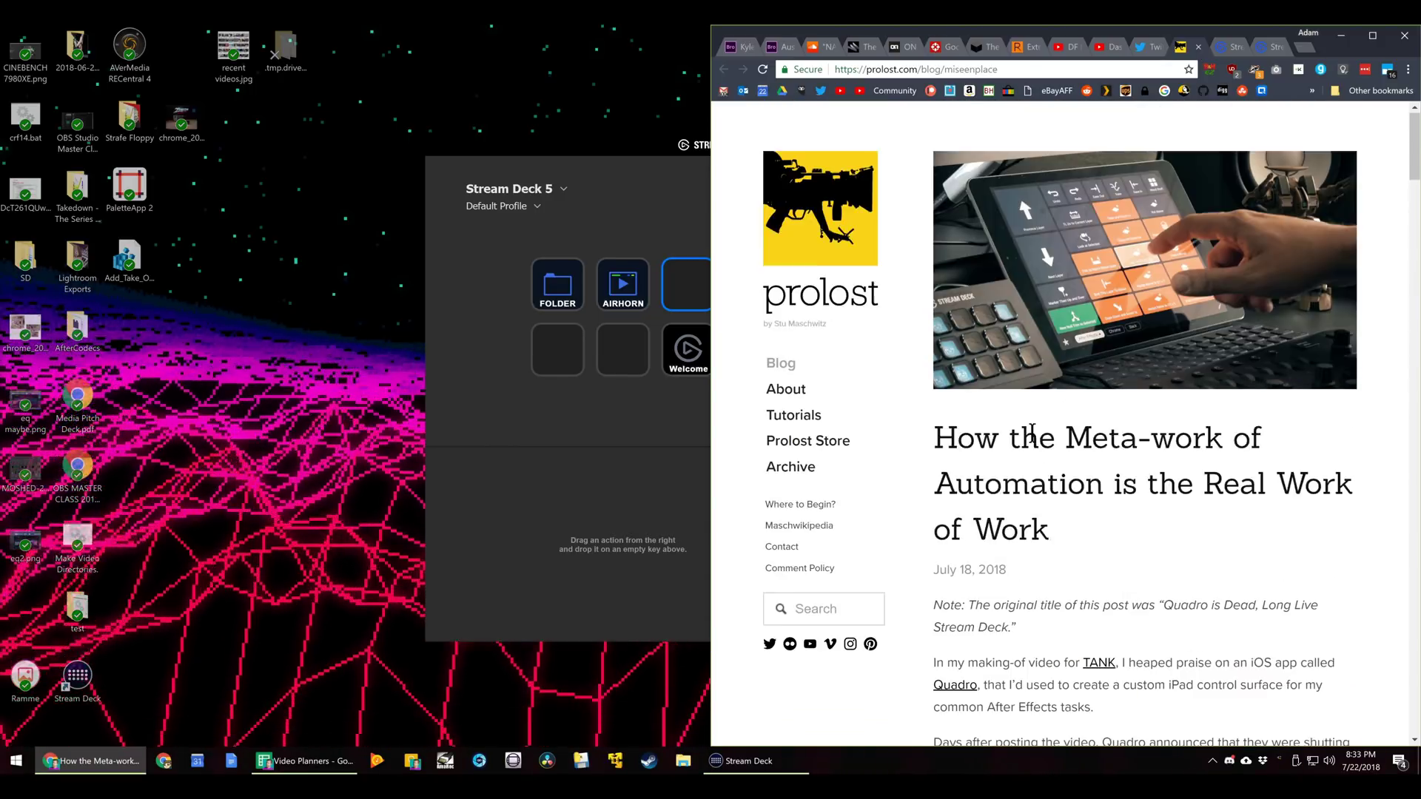
{"action": "scroll", "coordinate": [1032, 431], "scroll_direction": "down", "scroll_amount": 5}
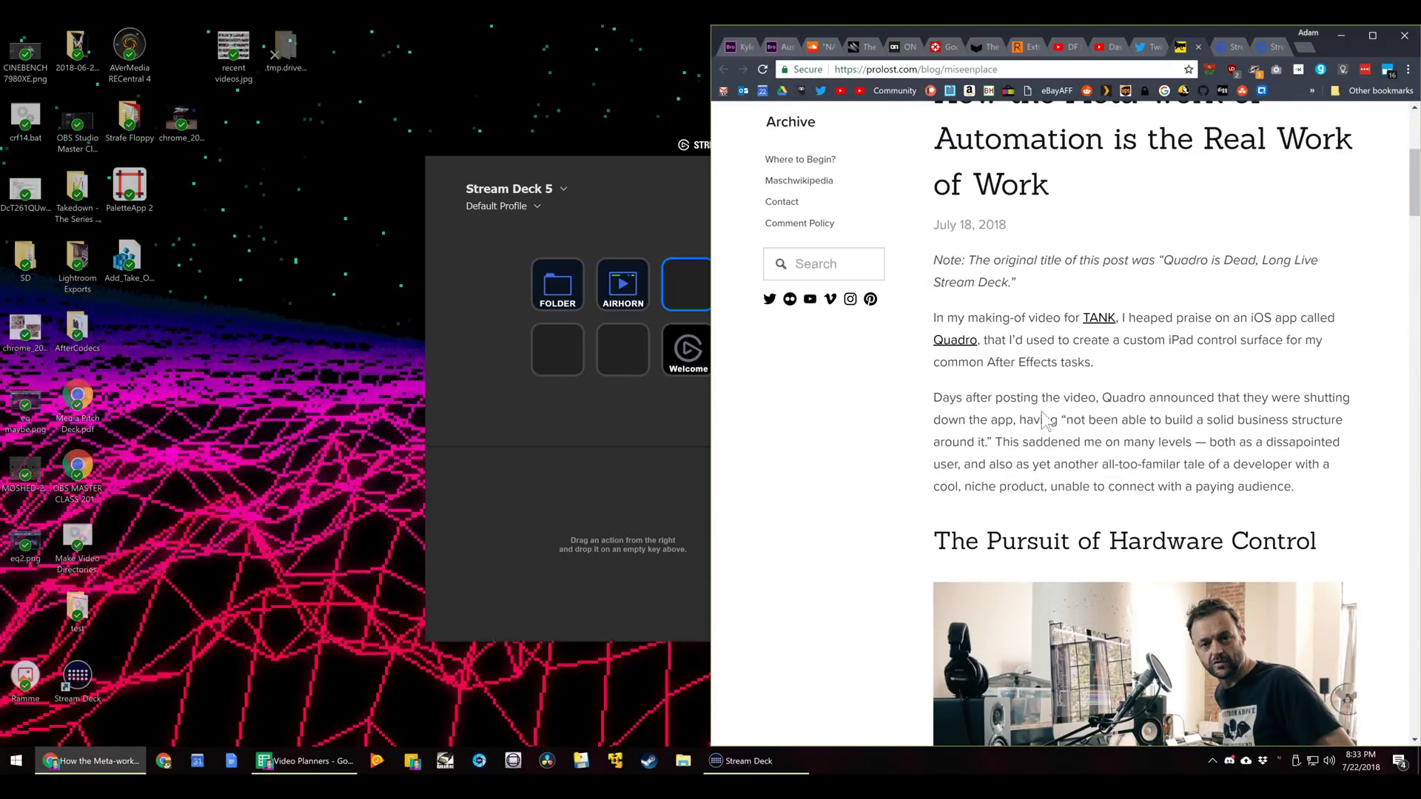
{"action": "scroll", "coordinate": [1044, 418], "scroll_direction": "down", "scroll_amount": 4}
{"action": "scroll", "coordinate": [1114, 370], "scroll_direction": "up", "scroll_amount": 9}
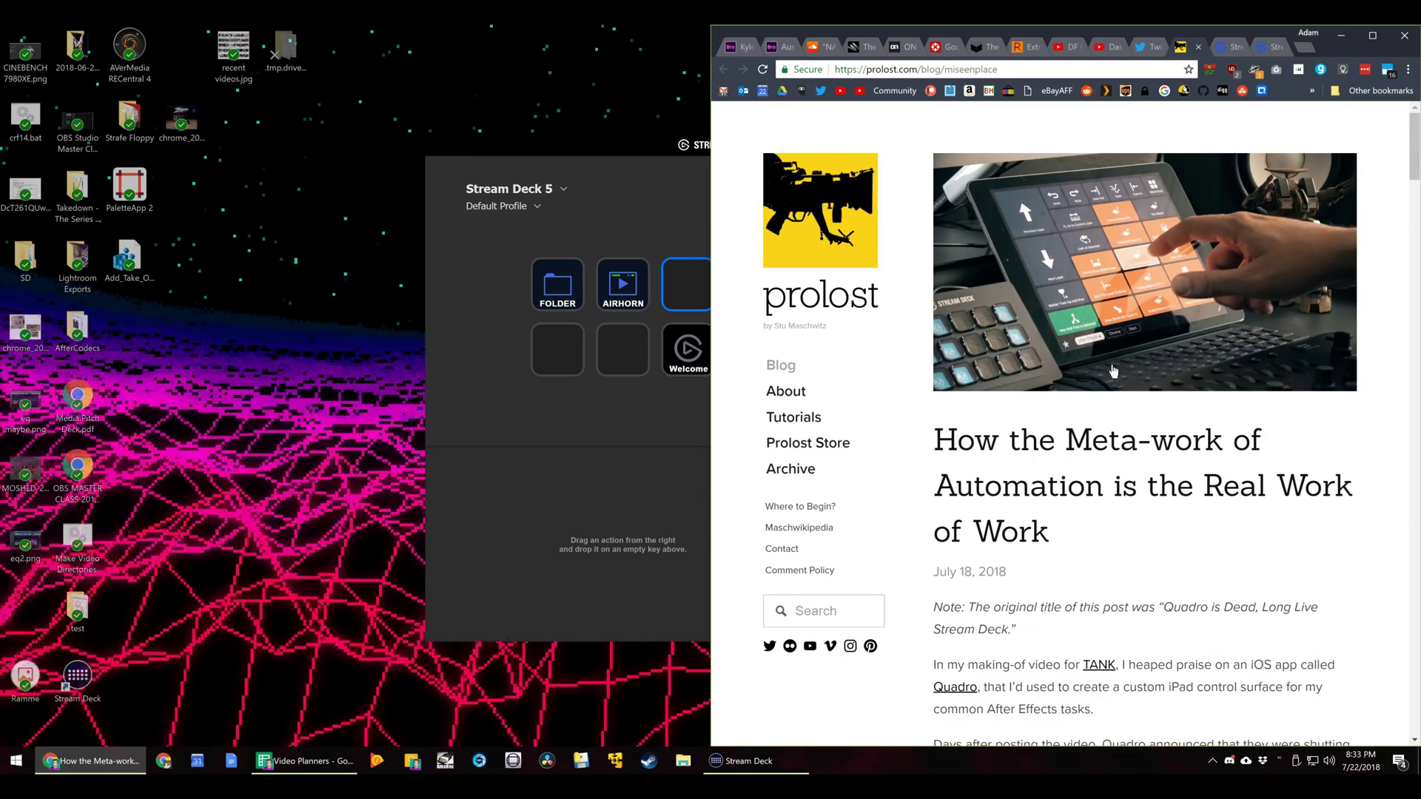
{"action": "left_click", "coordinate": [1340, 35]}
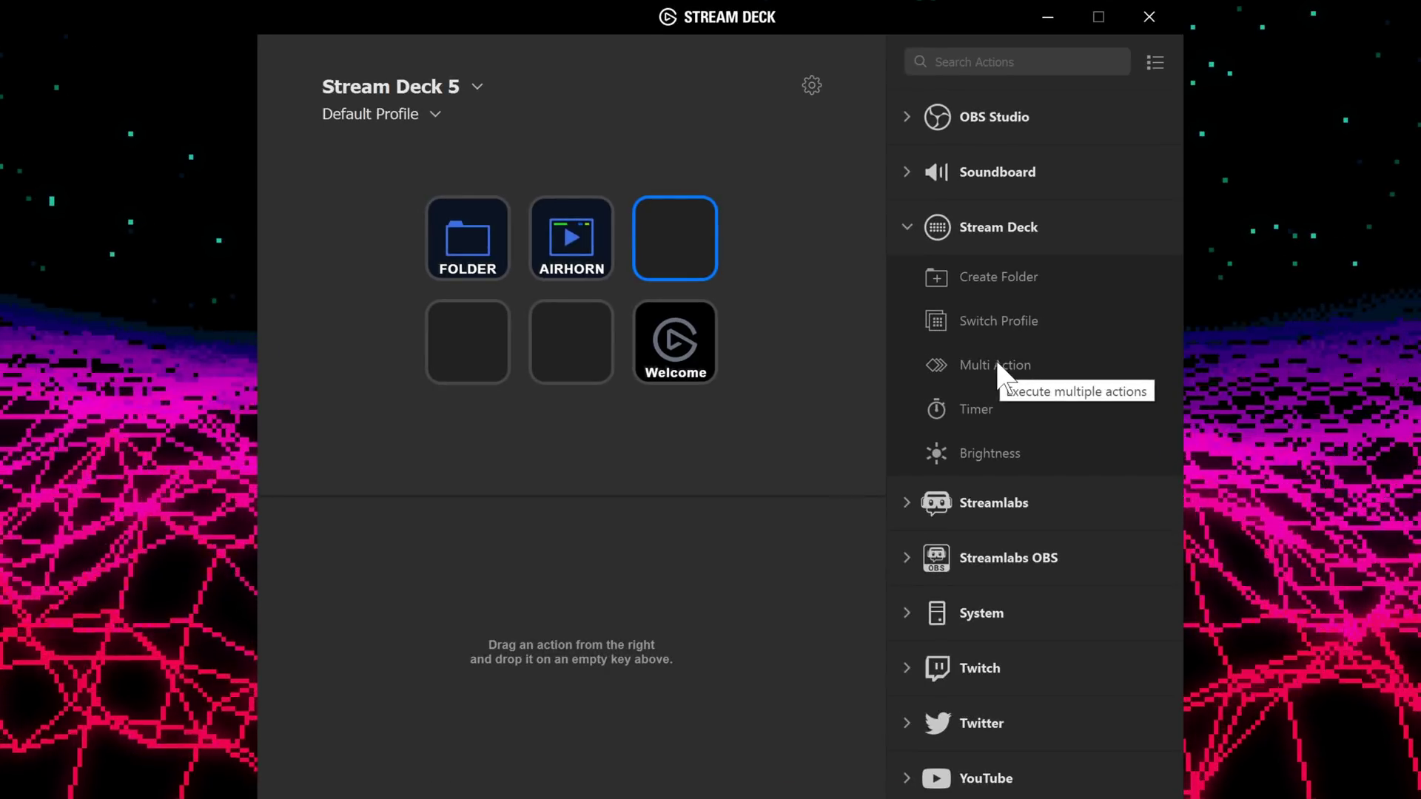
Put a Multi Action on the empty third key with Play Audio followed by a 1000 ms Delay
{"action": "left_click_drag", "start_coordinate": [997, 365], "coordinate": [669, 248]}
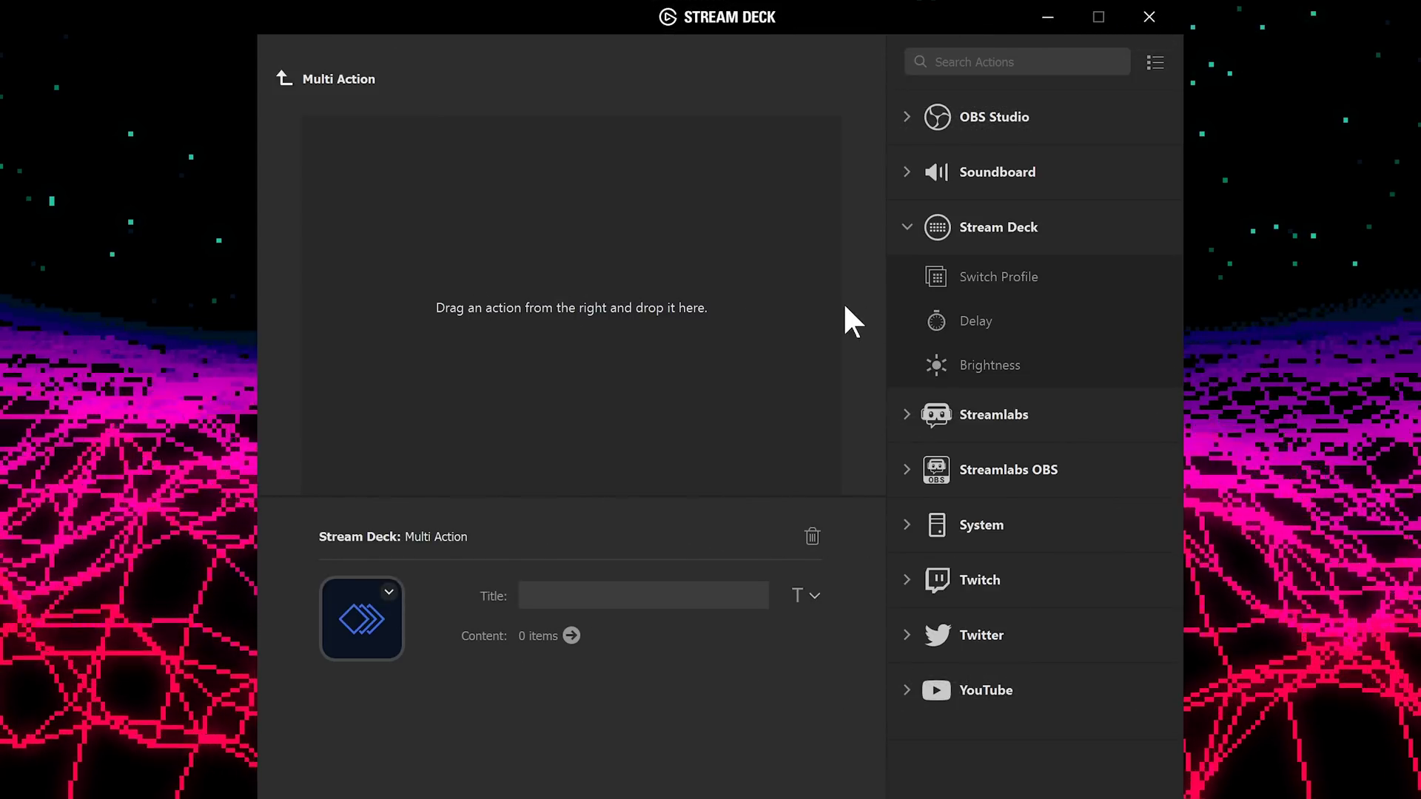
{"action": "left_click_drag", "start_coordinate": [950, 322], "coordinate": [520, 241]}
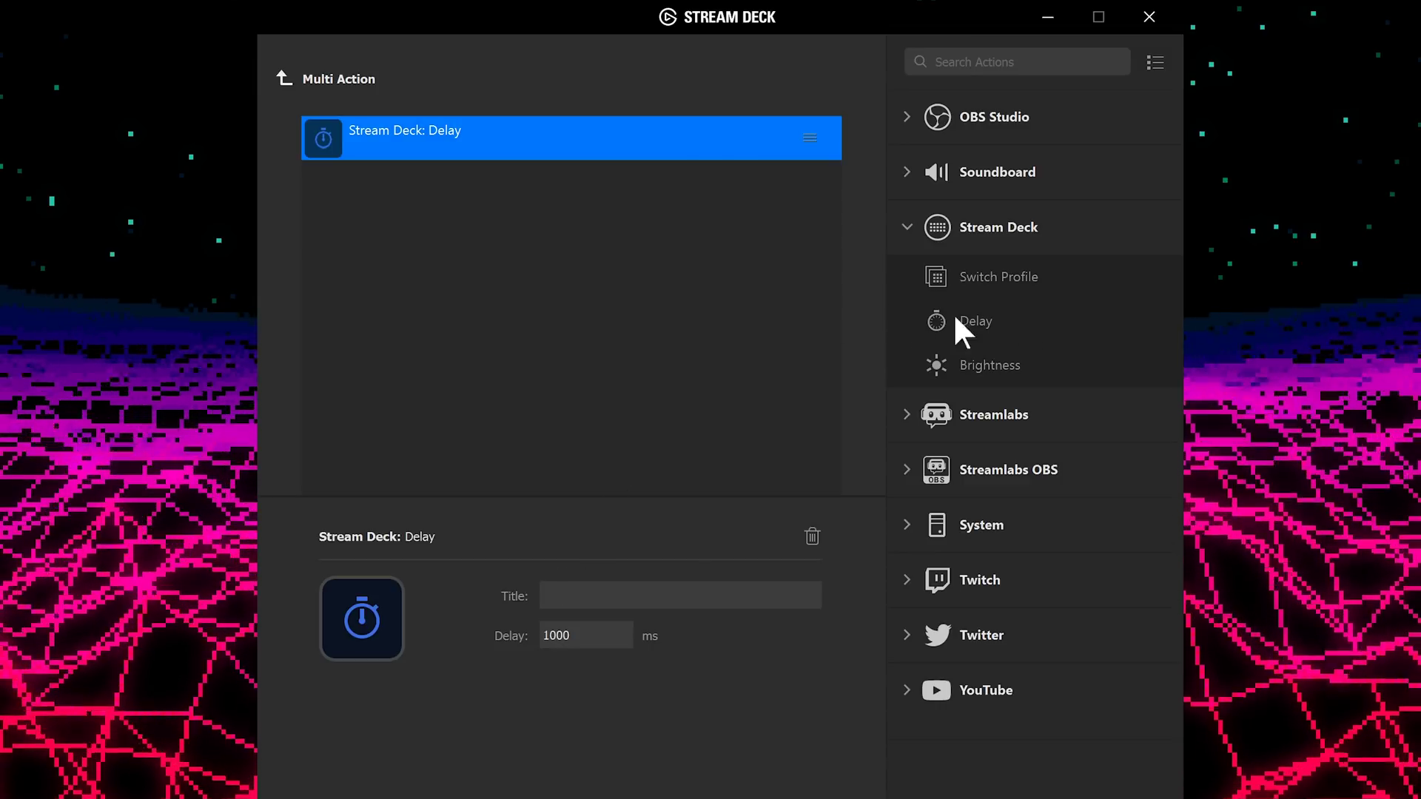
{"action": "left_click", "coordinate": [919, 174]}
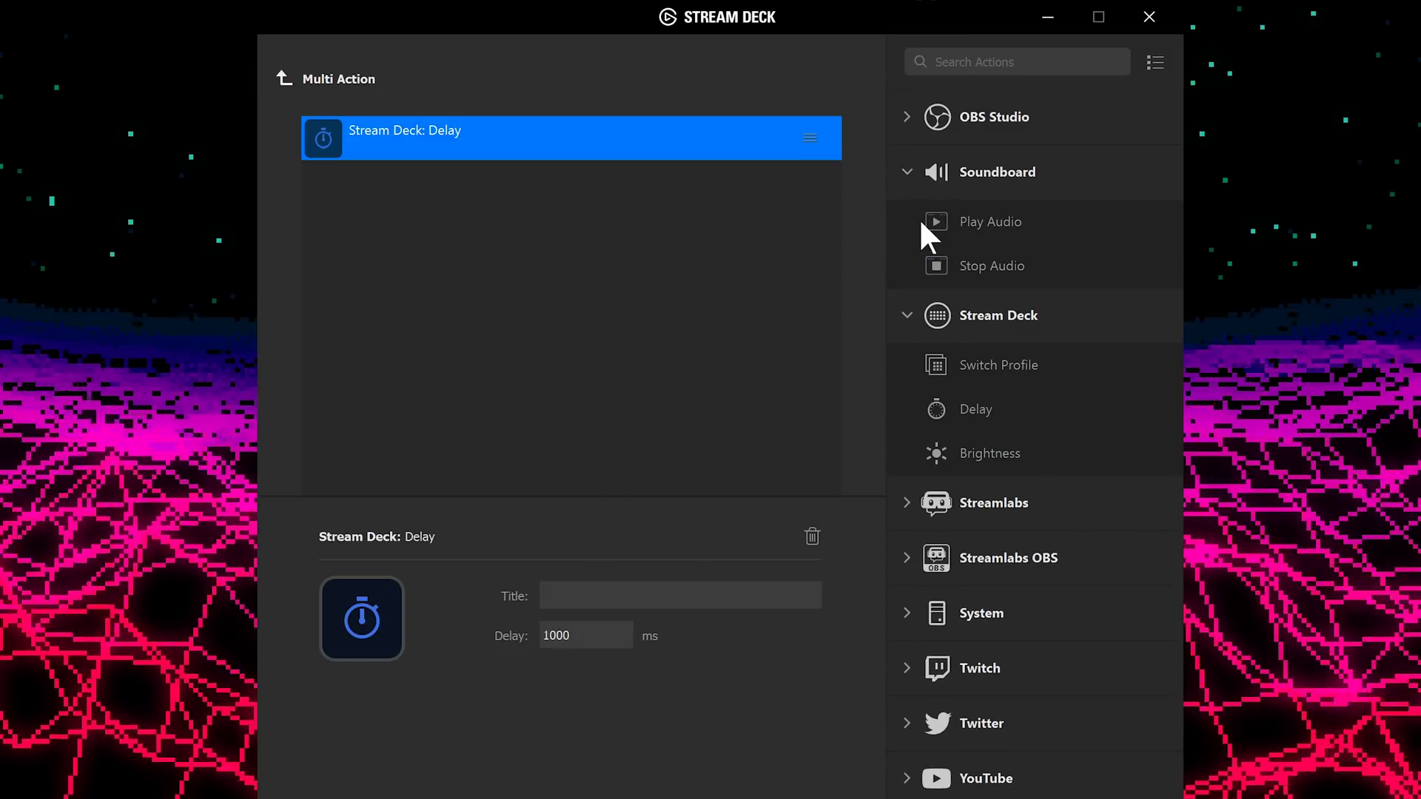
{"action": "left_click_drag", "start_coordinate": [950, 223], "coordinate": [551, 196]}
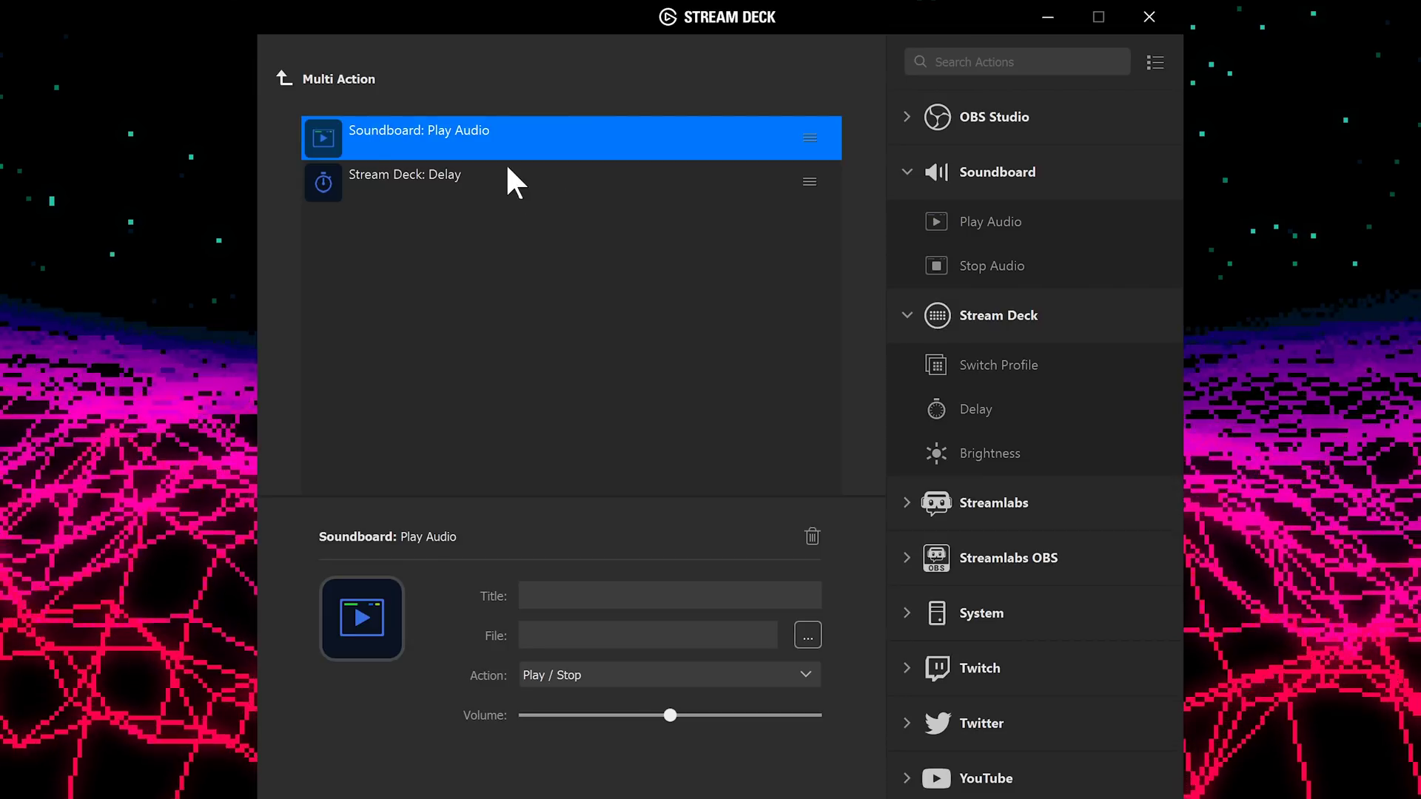
{"action": "left_click", "coordinate": [499, 185]}
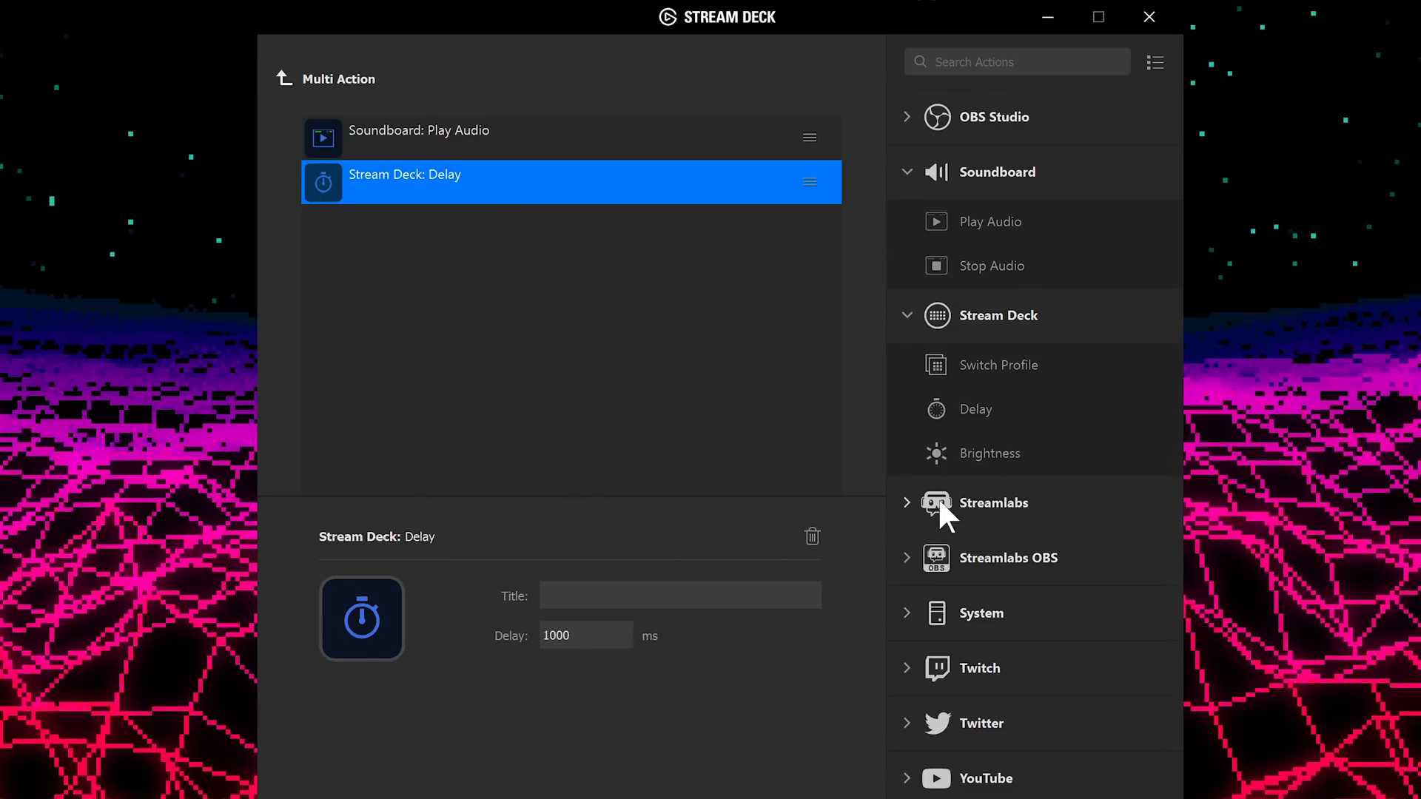
Append Streamlabs Skip Alert and Streamlabs OBS Scene steps, then collapse the action categories
{"action": "left_click", "coordinate": [912, 562]}
{"action": "left_click", "coordinate": [919, 488]}
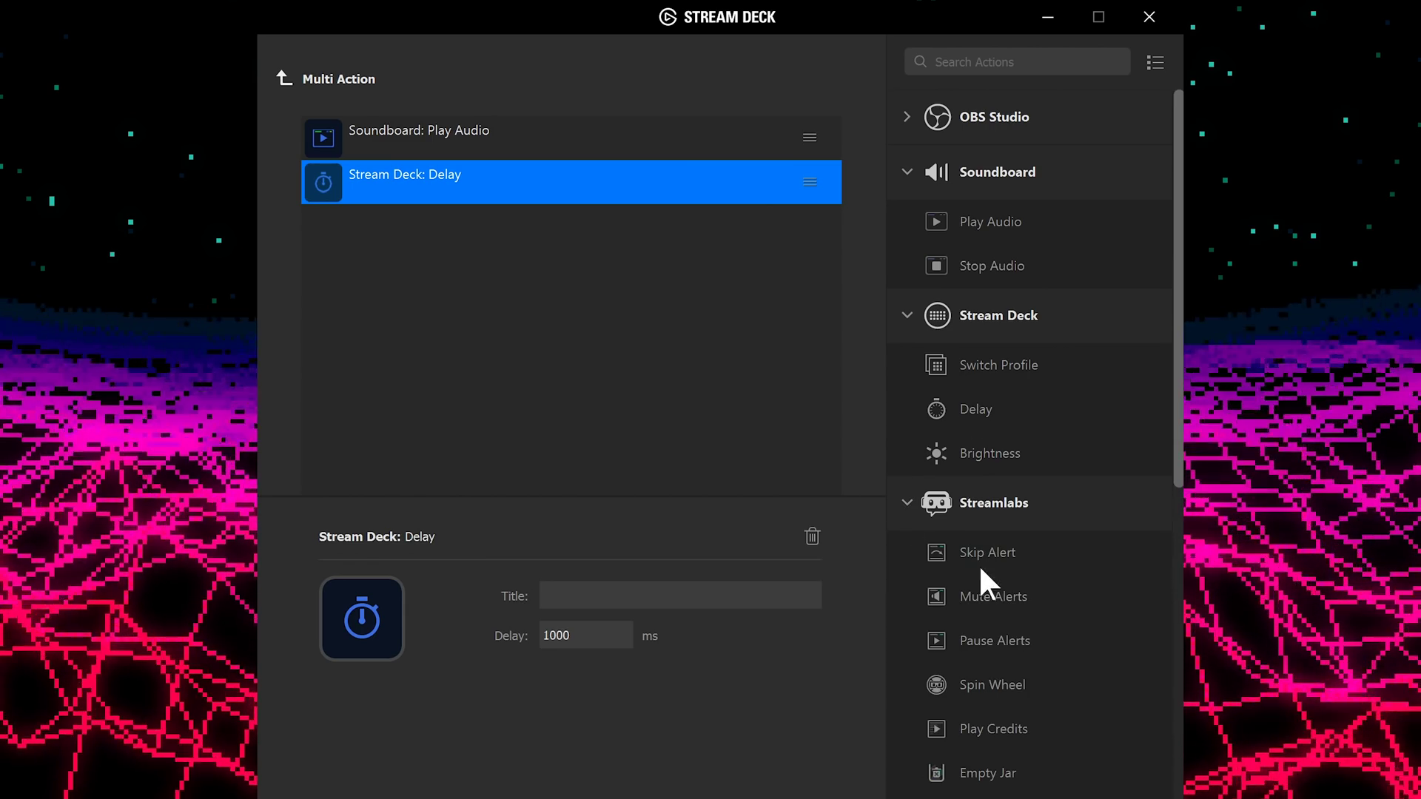
{"action": "left_click_drag", "start_coordinate": [988, 553], "coordinate": [527, 318]}
{"action": "scroll", "coordinate": [1002, 515], "scroll_direction": "down", "scroll_amount": 5}
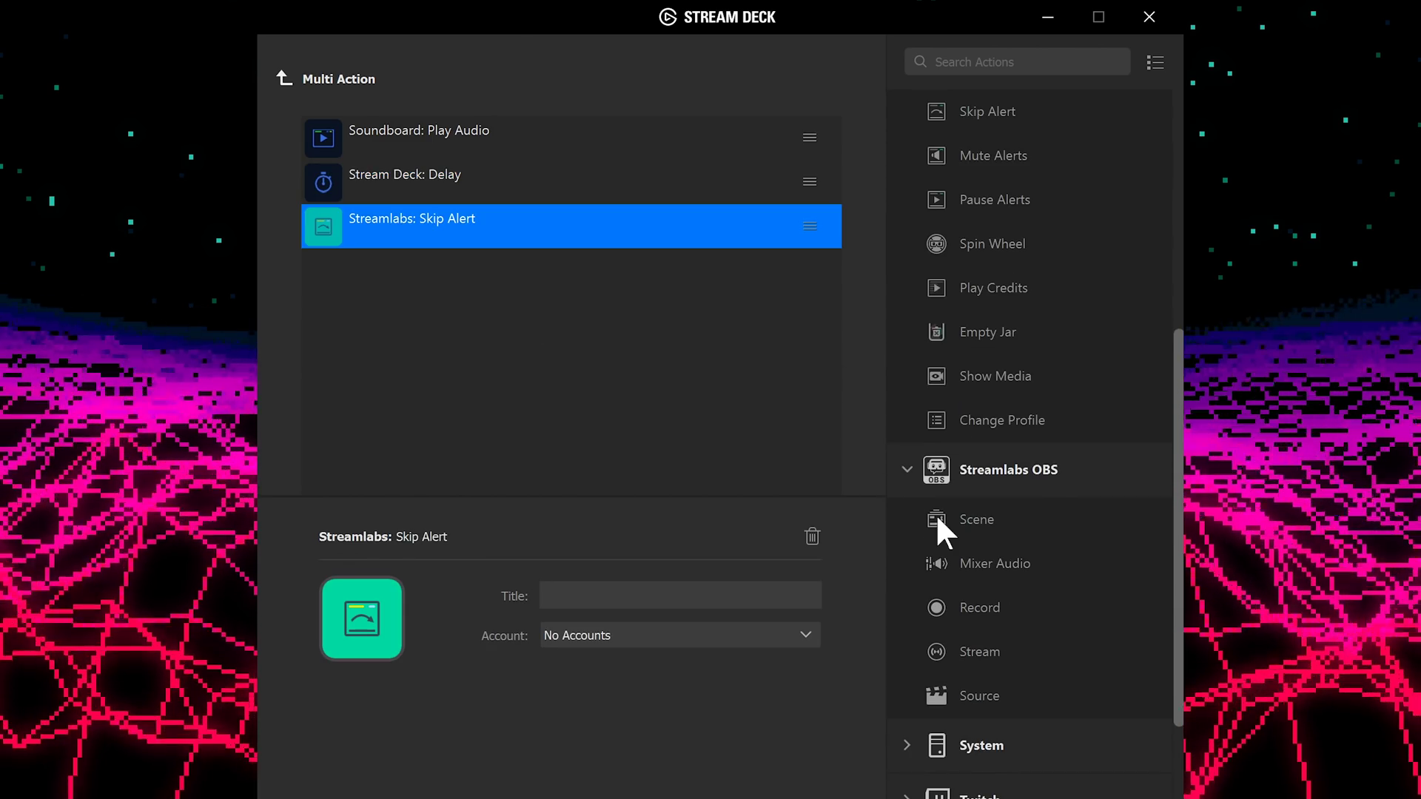
{"action": "left_click_drag", "start_coordinate": [935, 515], "coordinate": [461, 288]}
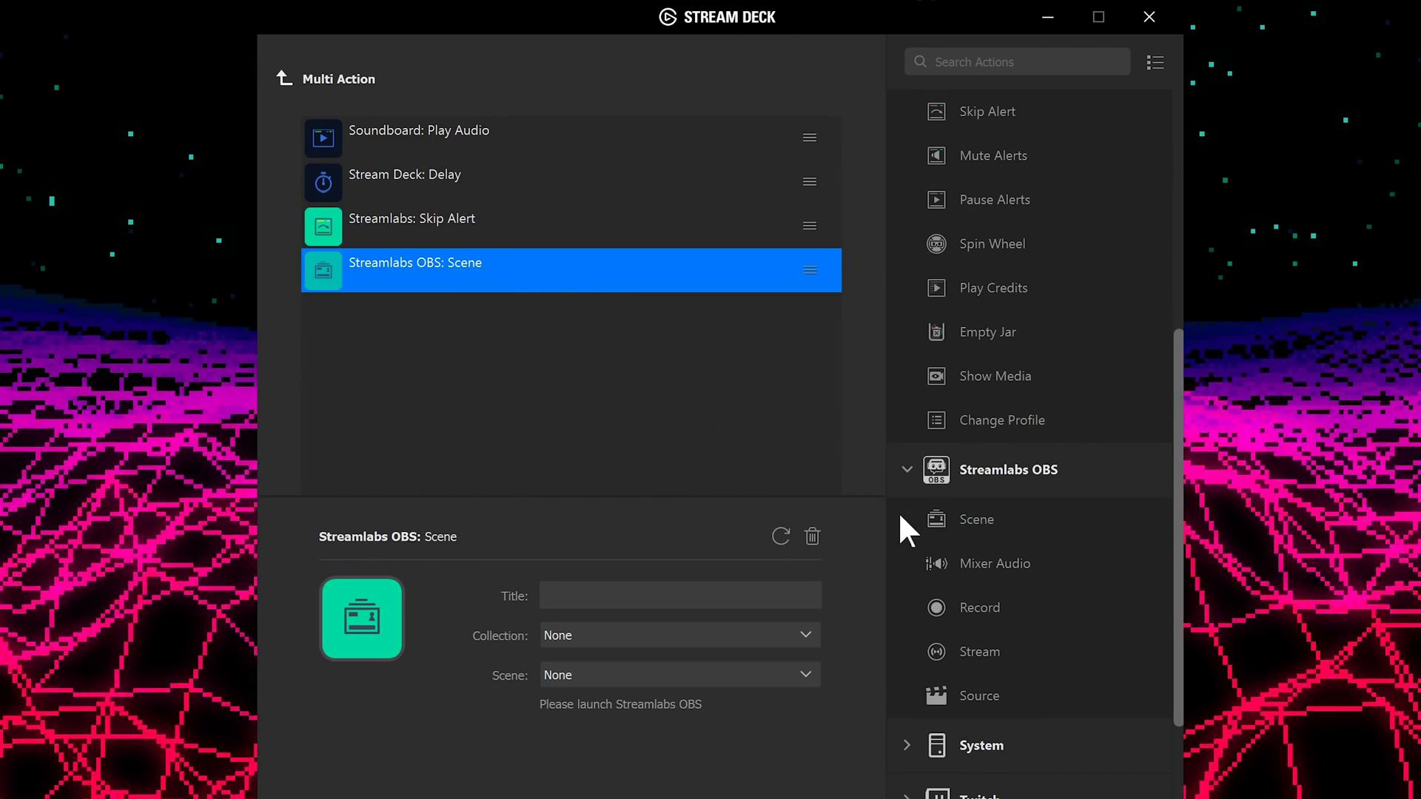
{"action": "scroll", "coordinate": [900, 515], "scroll_direction": "down", "scroll_amount": 3}
{"action": "scroll", "coordinate": [897, 335], "scroll_direction": "up", "scroll_amount": 10}
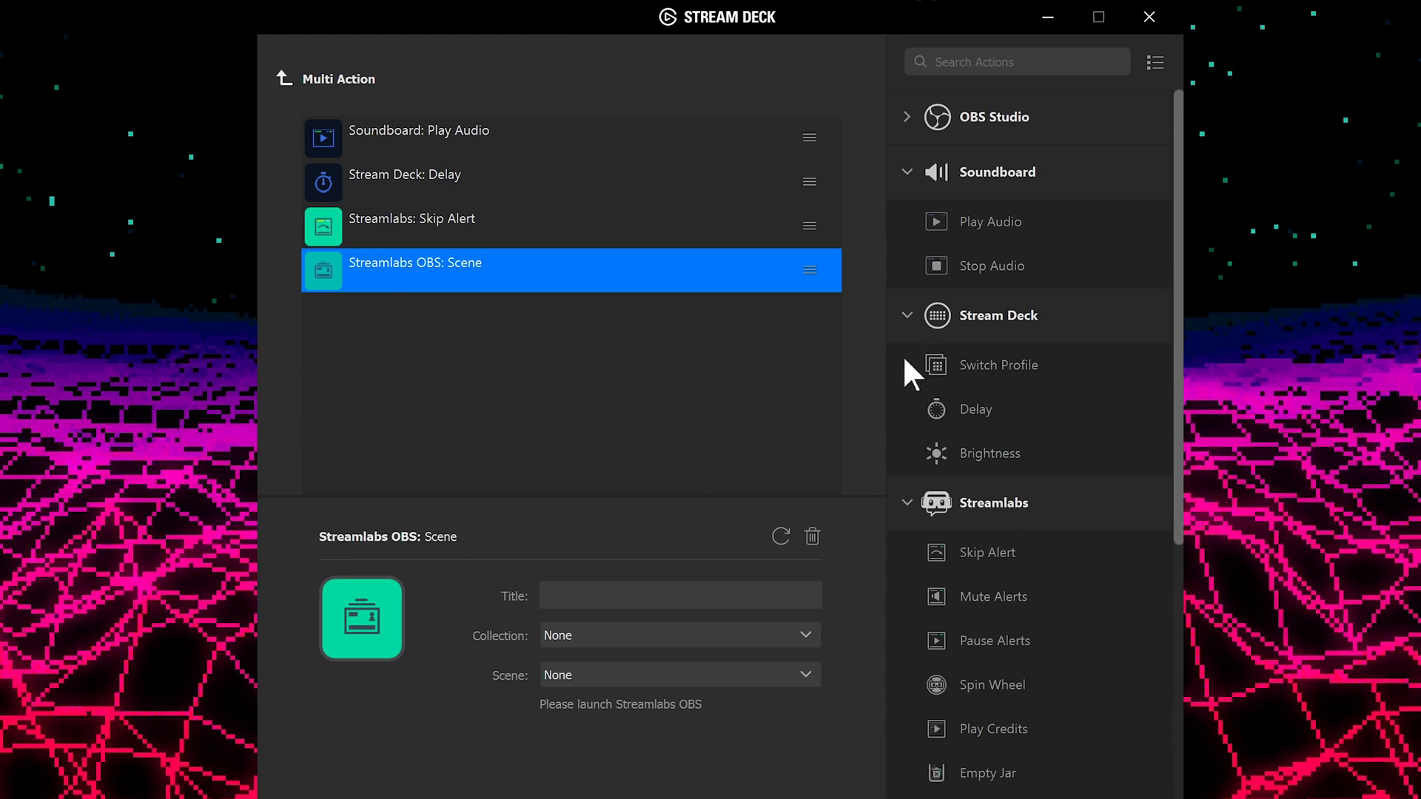
{"action": "left_click", "coordinate": [908, 316]}
{"action": "left_click", "coordinate": [916, 364]}
{"action": "left_click", "coordinate": [908, 172]}
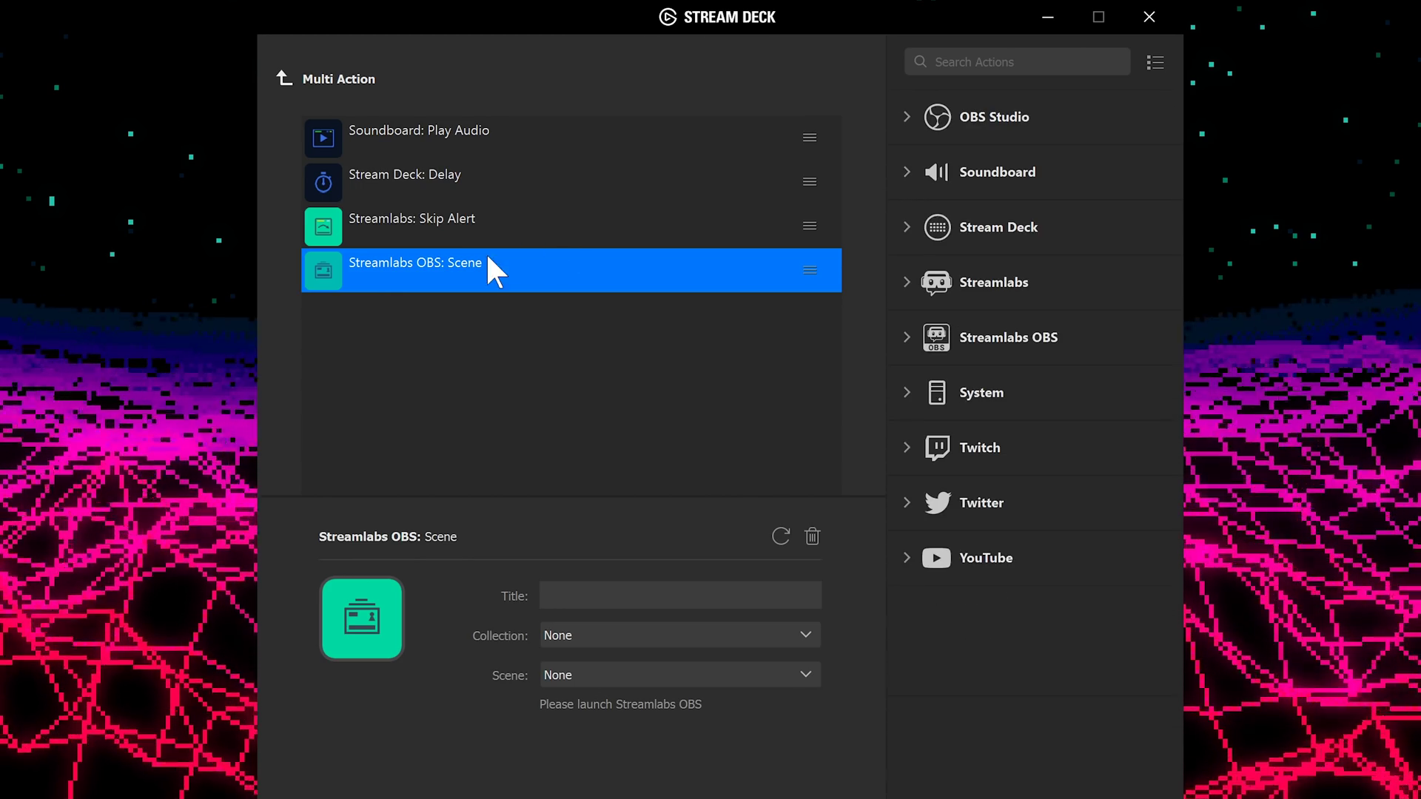
Delete all four existing steps from the multi action
{"action": "key", "text": "Delete"}
{"action": "left_click", "coordinate": [599, 234]}
{"action": "key", "text": "Delete"}
{"action": "left_click", "coordinate": [609, 189]}
{"action": "key", "text": "Delete"}
{"action": "left_click", "coordinate": [618, 149]}
{"action": "key", "text": "Delete"}
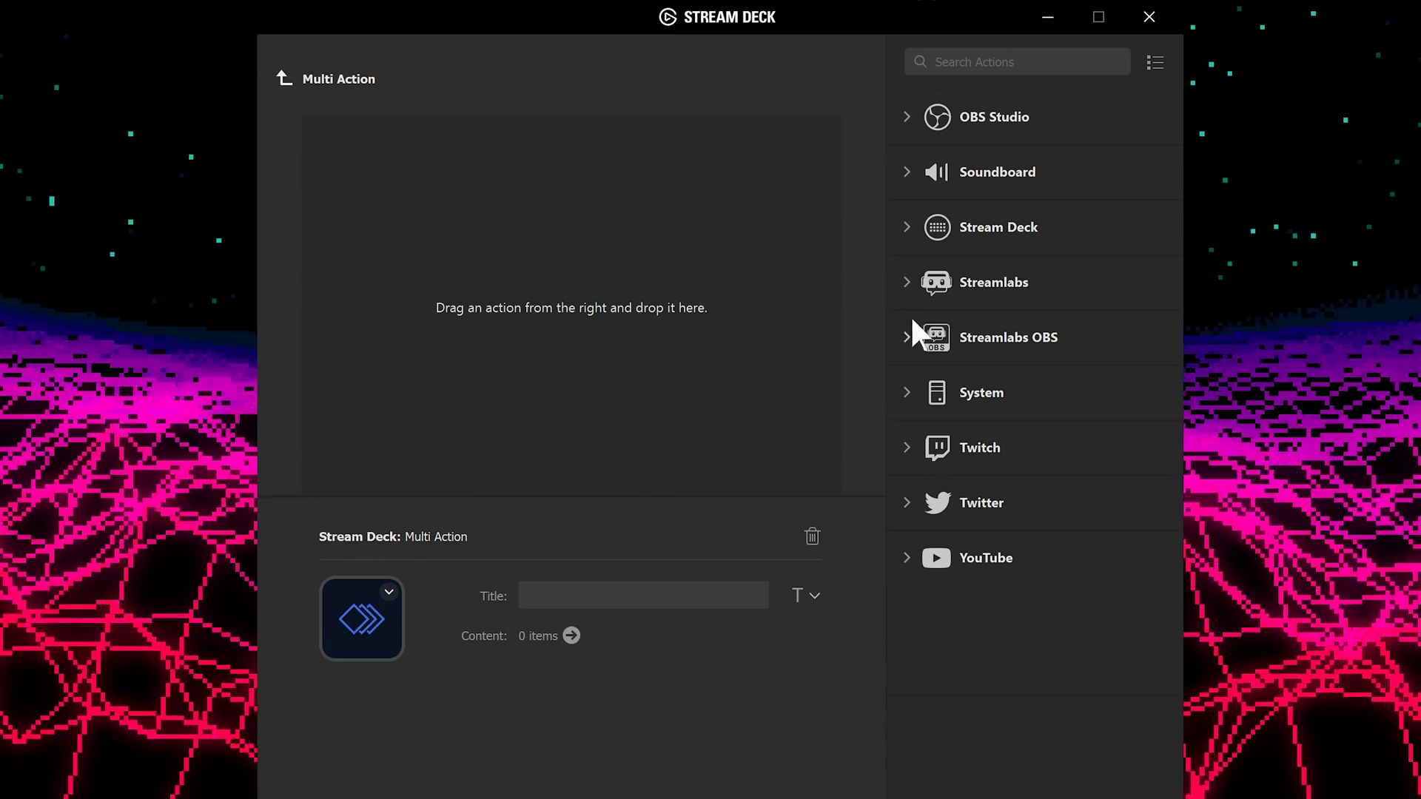
Fill the multi action with Tweet, Twitch Chat Message, Twitch Play Ad and OBS Studio Scene steps
{"action": "left_click", "coordinate": [918, 506]}
{"action": "left_click_drag", "start_coordinate": [975, 542], "coordinate": [855, 358]}
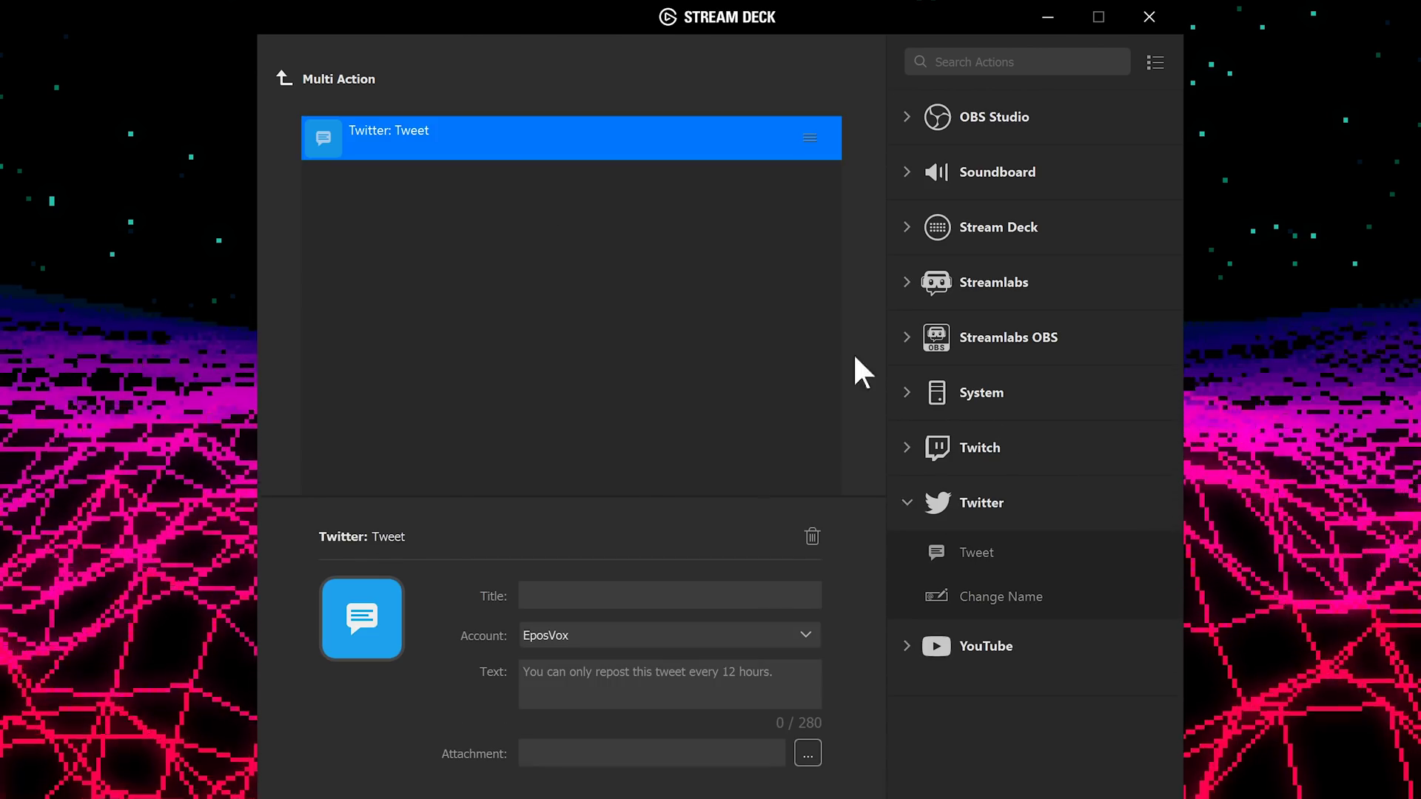
{"action": "left_click", "coordinate": [917, 651]}
{"action": "left_click_drag", "start_coordinate": [997, 695], "coordinate": [532, 318]}
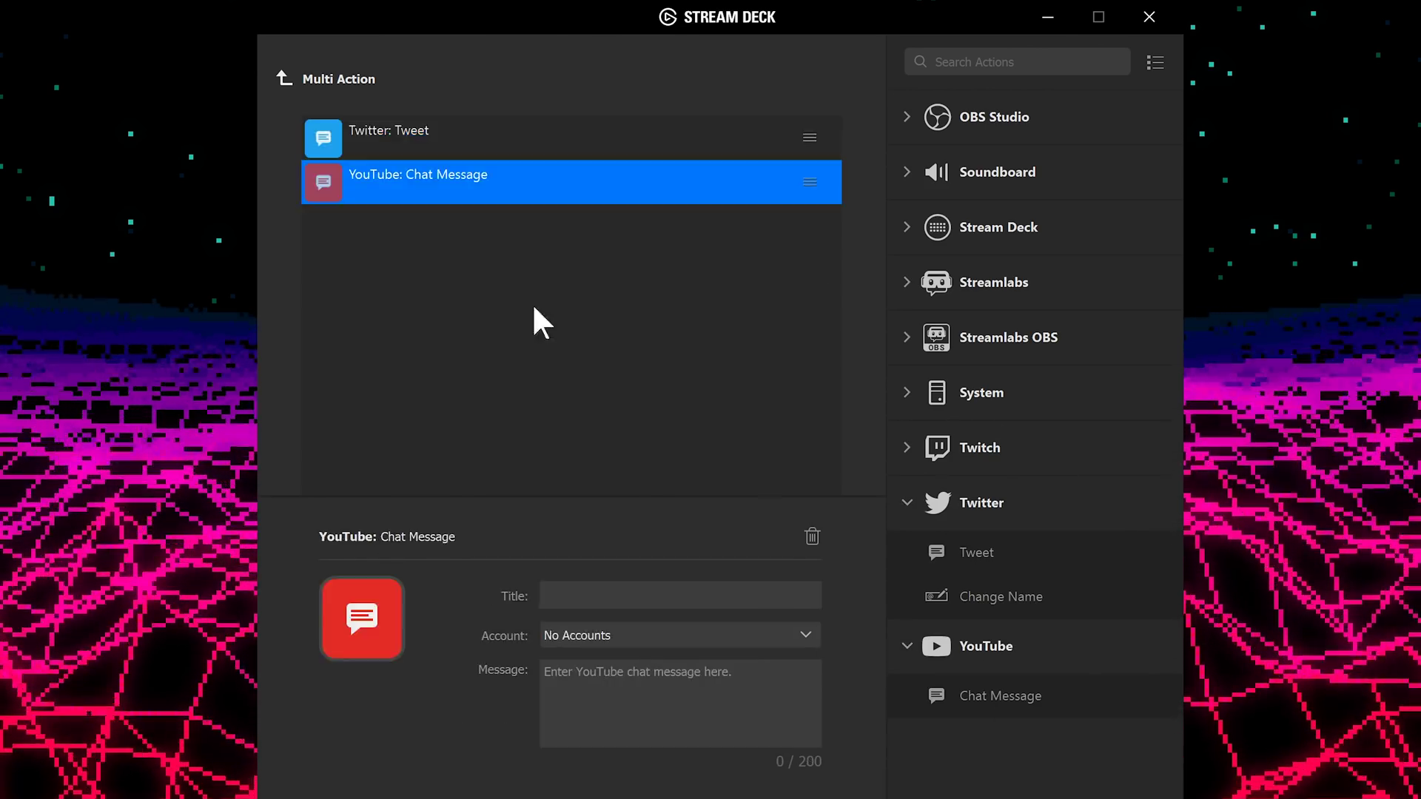
{"action": "left_click_drag", "start_coordinate": [999, 323], "coordinate": [443, 178]}
{"action": "left_click_drag", "start_coordinate": [984, 371], "coordinate": [444, 222]}
{"action": "left_click_drag", "start_coordinate": [974, 181], "coordinate": [444, 266]}
{"action": "left_click", "coordinate": [474, 174]}
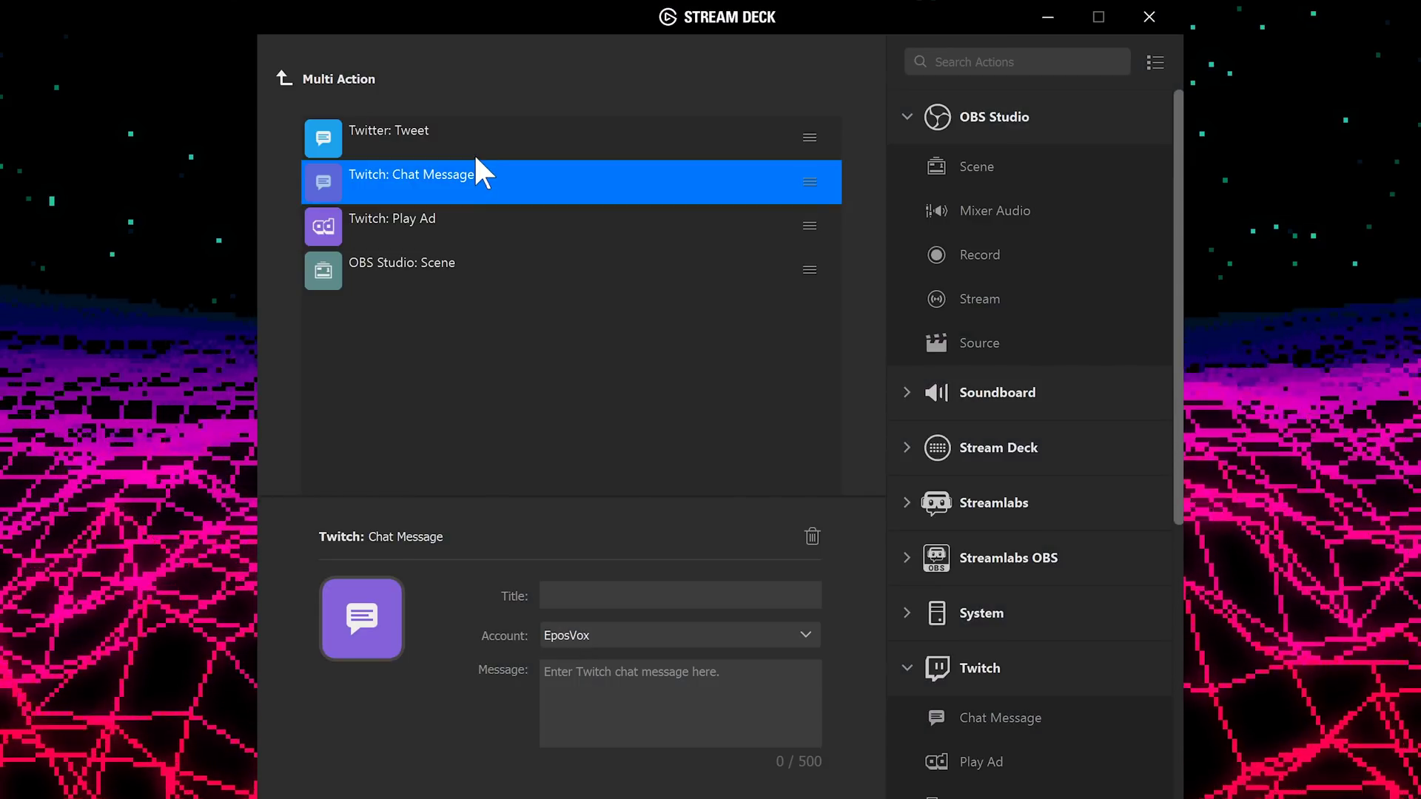
Review each new step's settings, with the OBS Studio Scene set to MAIN MONITOR
{"action": "left_click", "coordinate": [498, 131]}
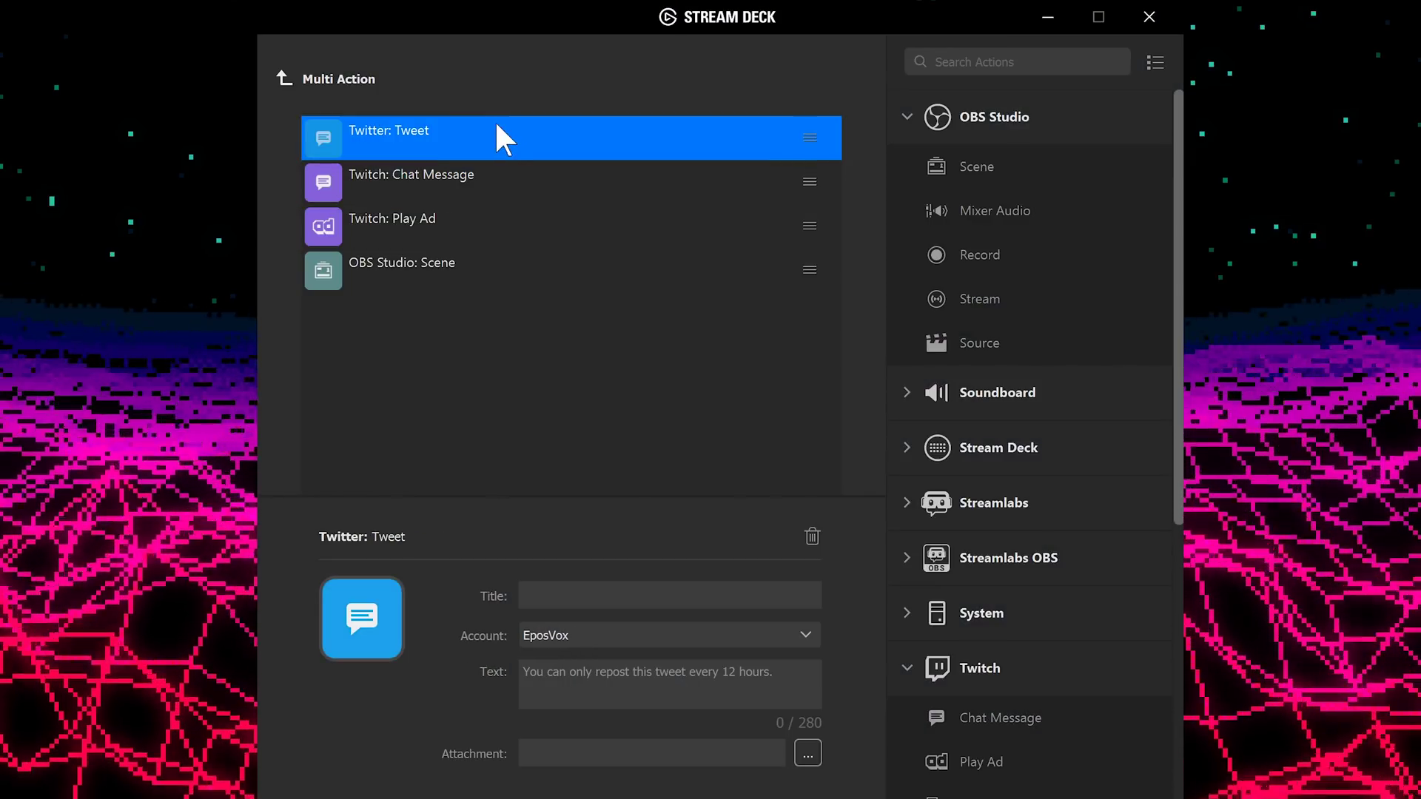
{"action": "left_click", "coordinate": [487, 176]}
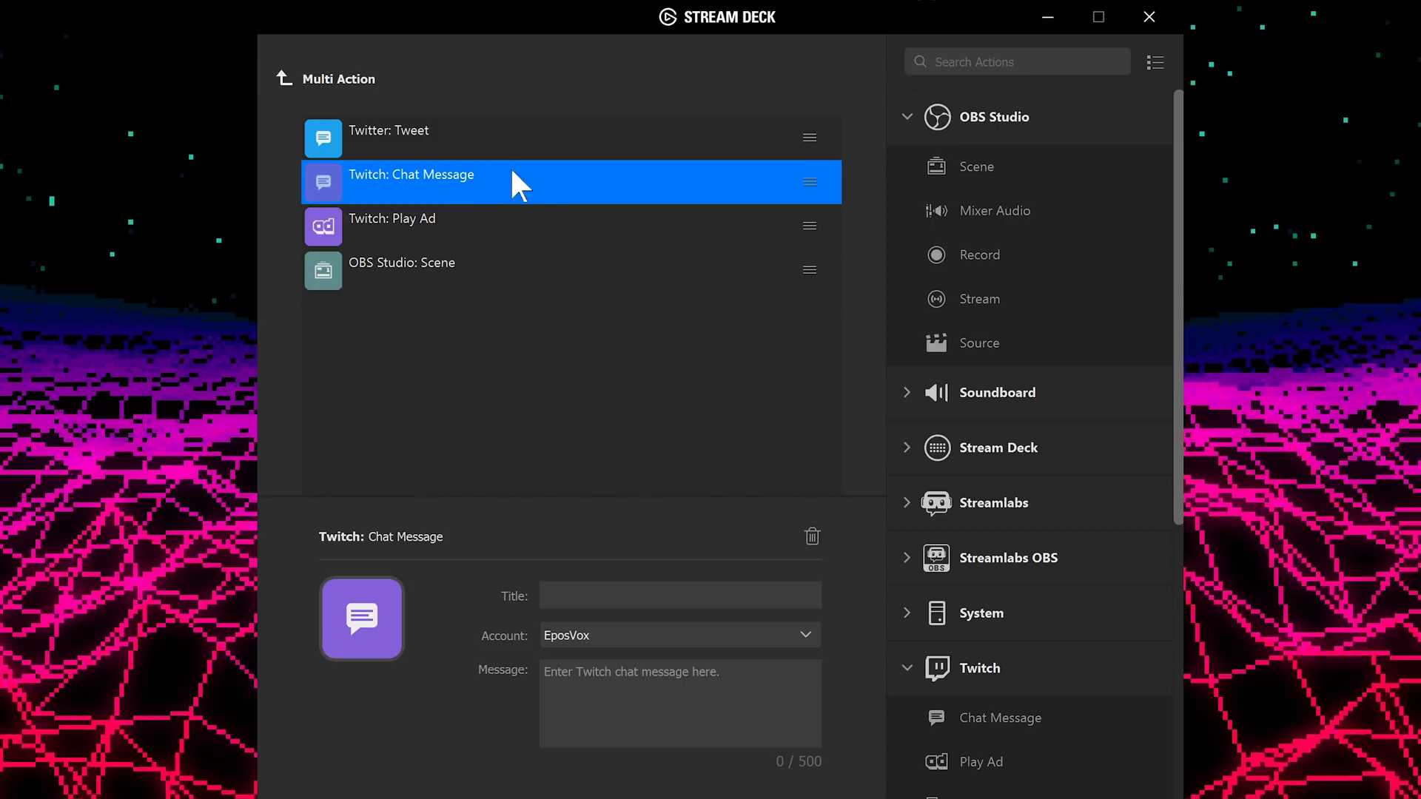
{"action": "left_click", "coordinate": [528, 216]}
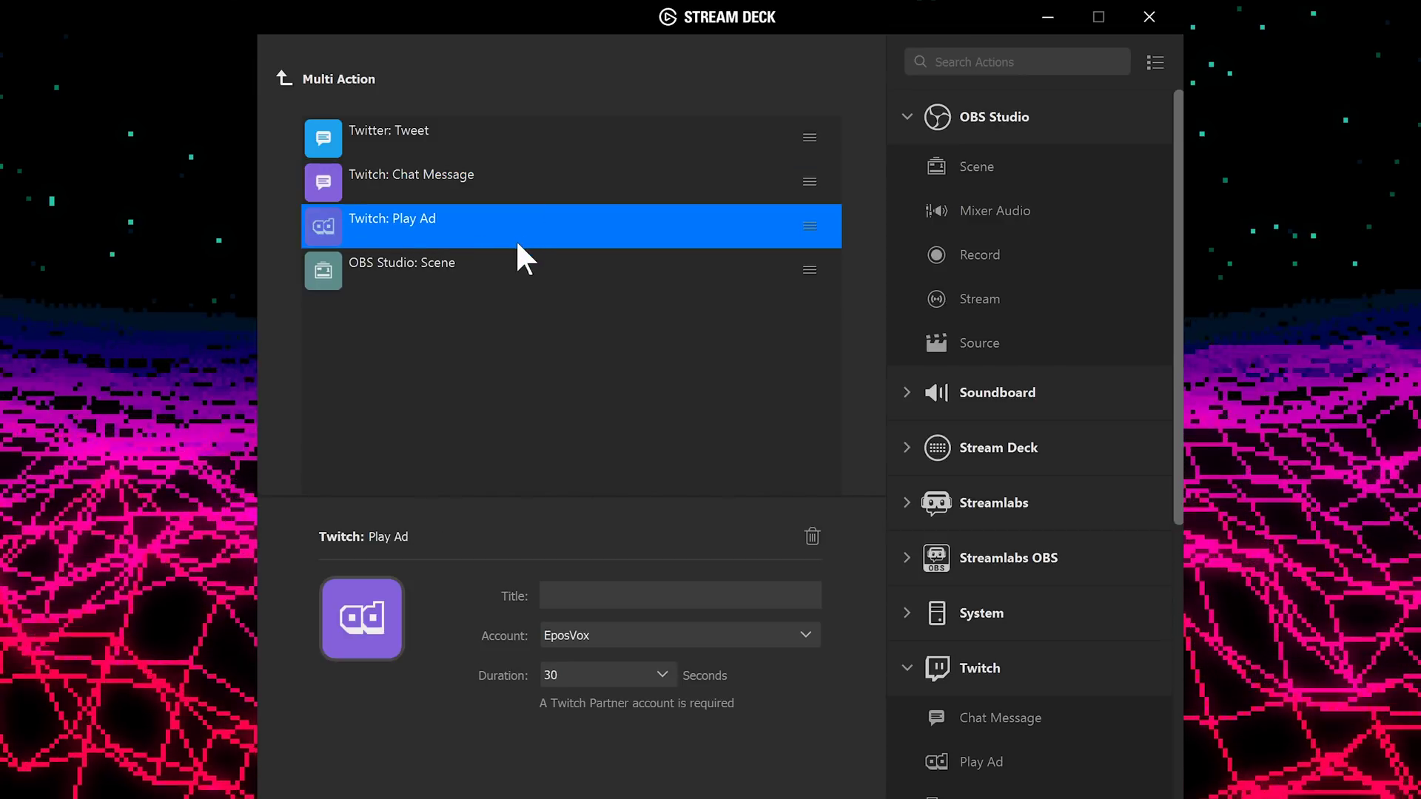
{"action": "left_click", "coordinate": [518, 282]}
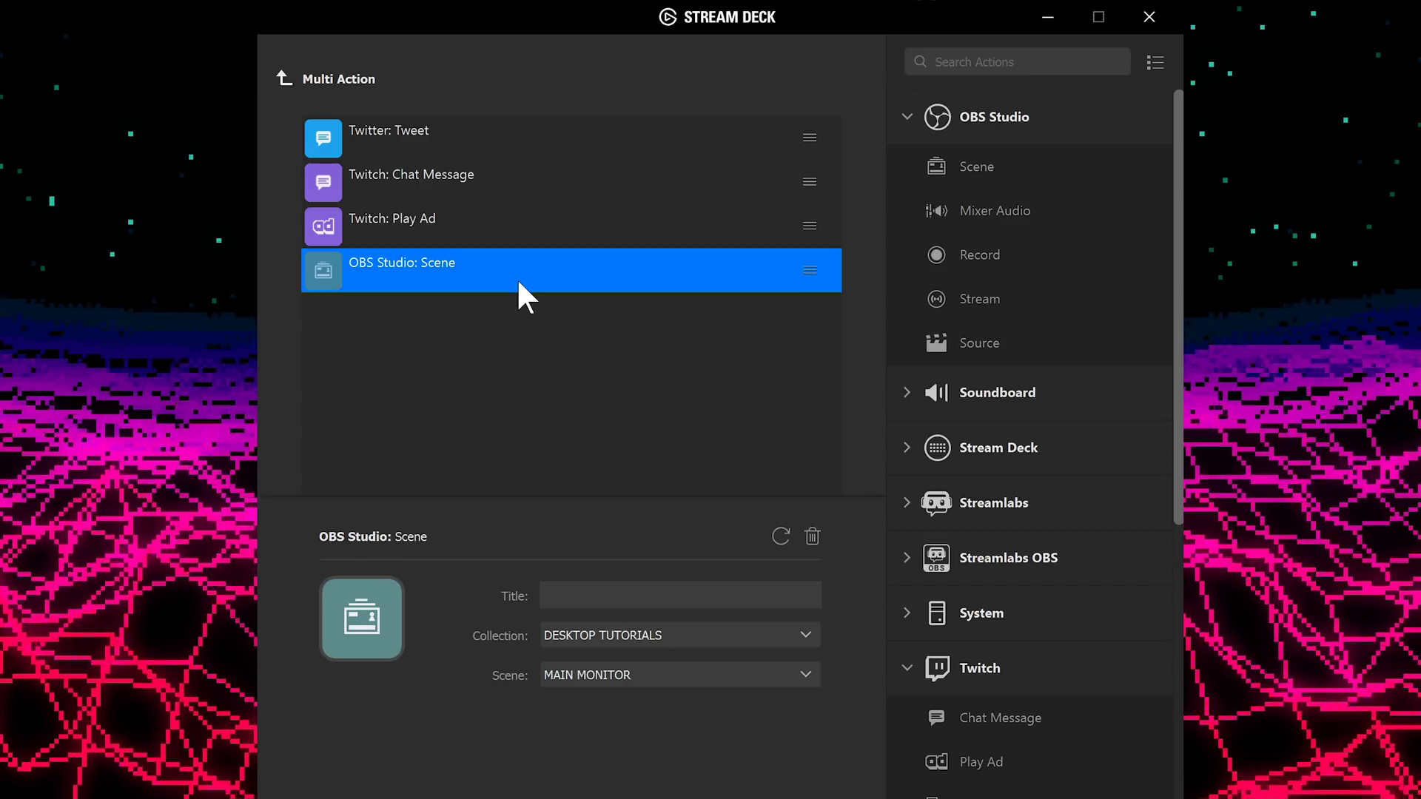
{"action": "scroll", "coordinate": [1059, 524], "scroll_direction": "down", "scroll_amount": 3}
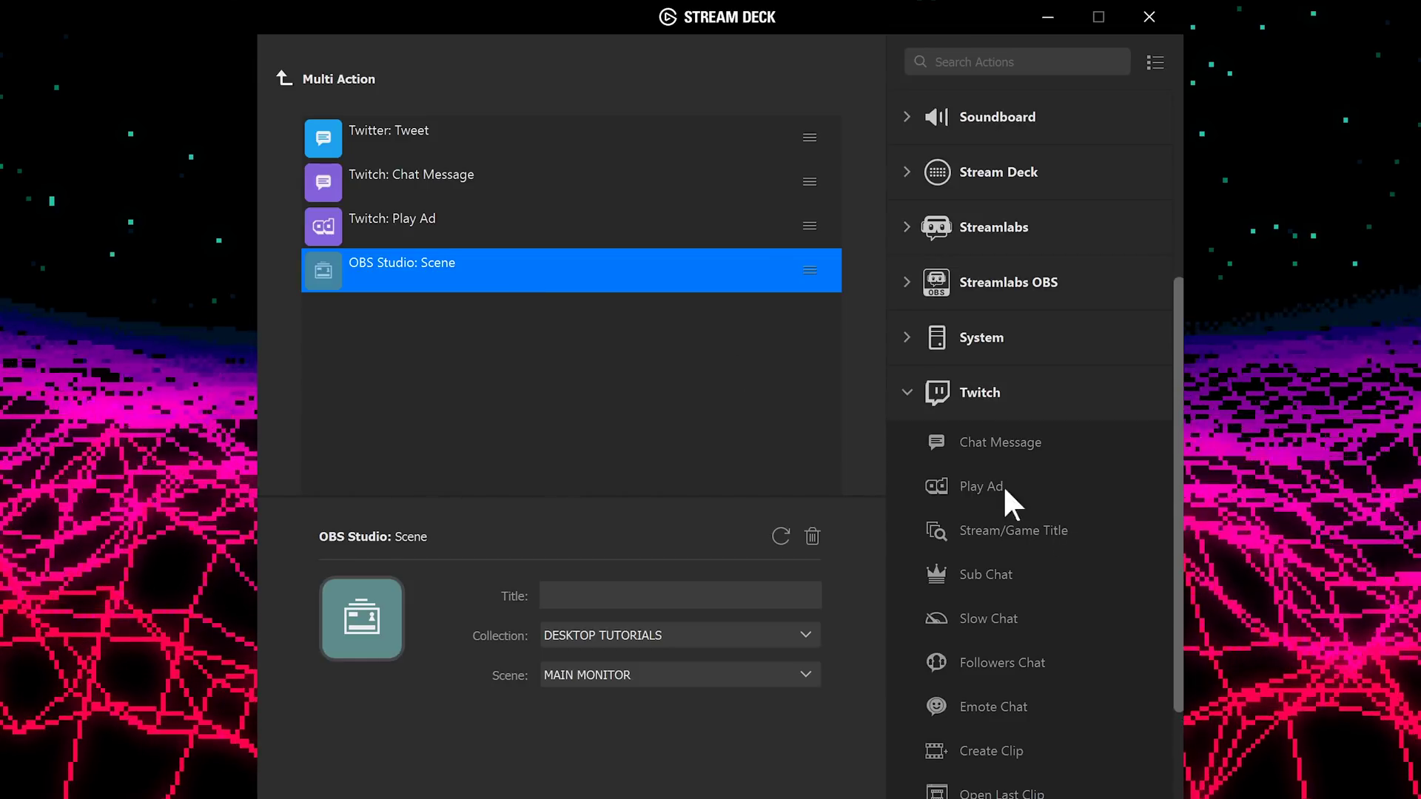
{"action": "left_click", "coordinate": [926, 347]}
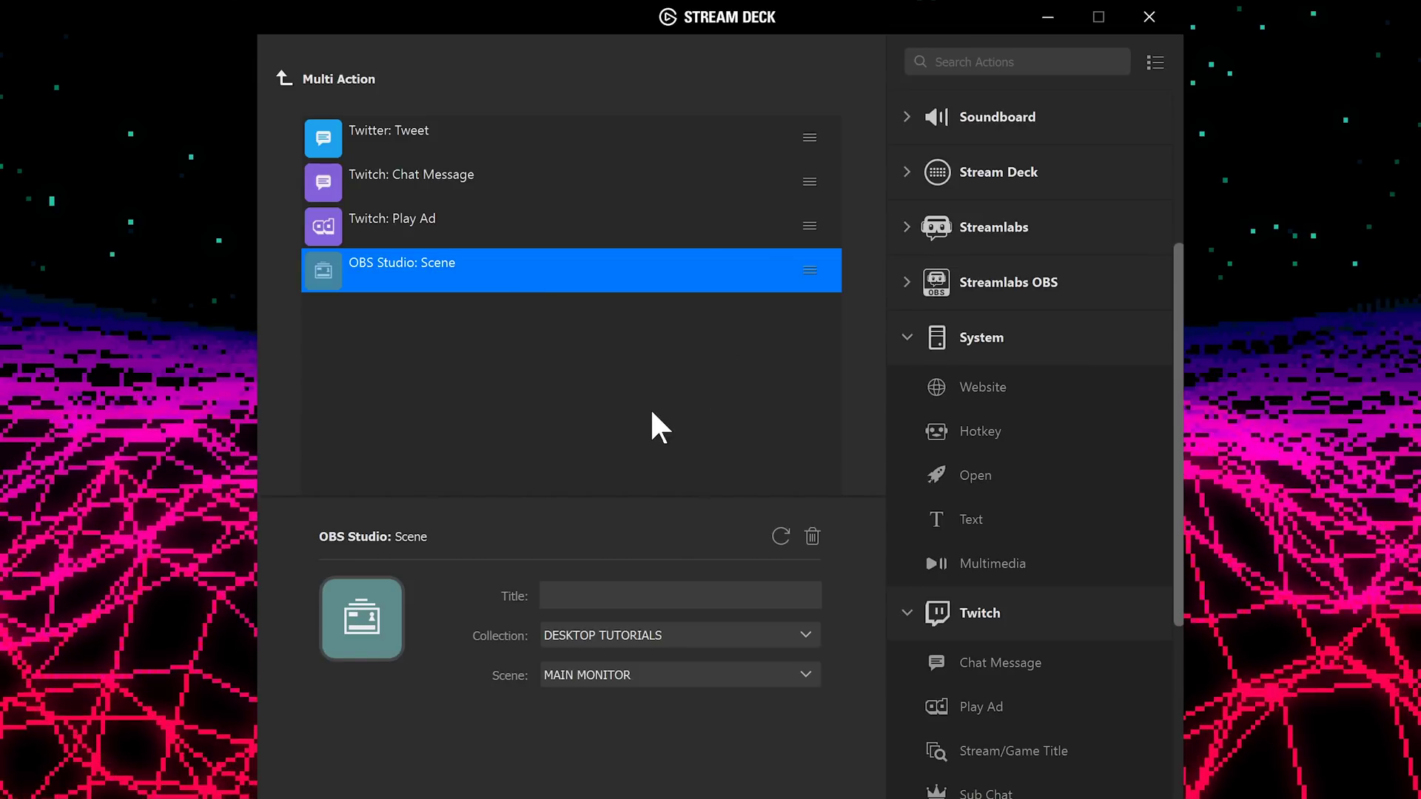
Clear the remaining steps and add three System Hotkey steps plus one System Text step
{"action": "key", "text": "Delete"}
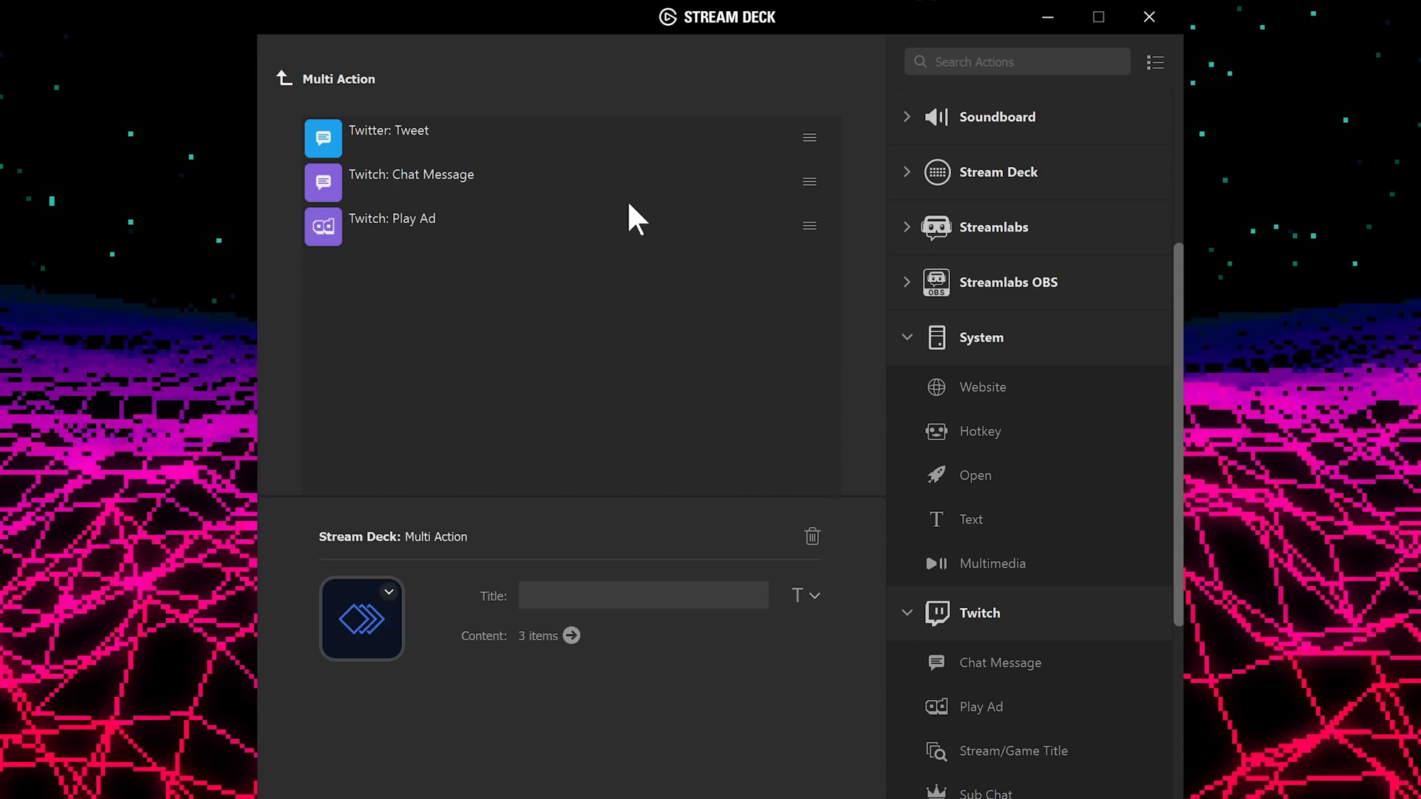
{"action": "left_click", "coordinate": [627, 215]}
{"action": "key", "text": "Delete"}
{"action": "key", "text": "Delete"}
{"action": "key", "text": "Delete"}
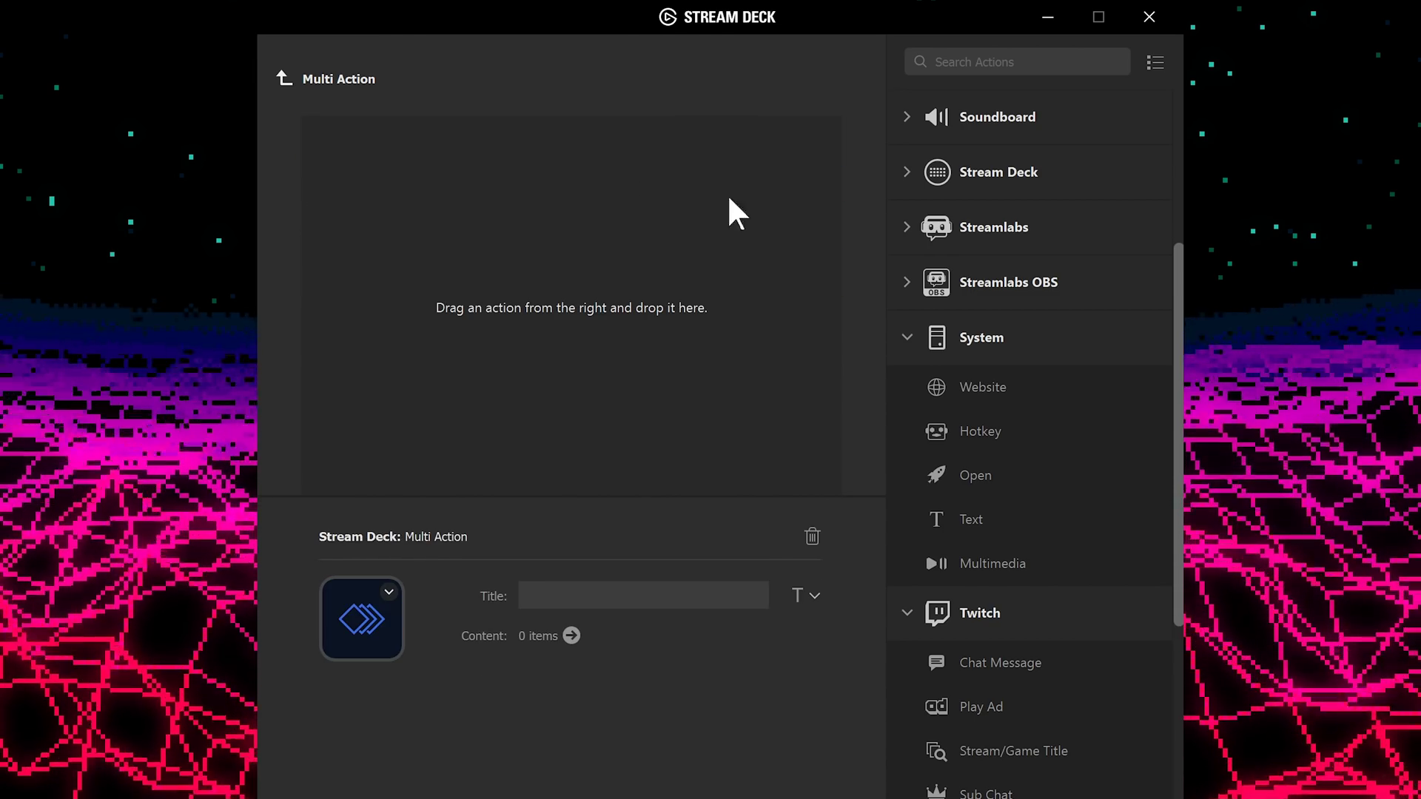
{"action": "left_click_drag", "start_coordinate": [983, 426], "coordinate": [625, 325]}
{"action": "double_click", "coordinate": [999, 432]}
{"action": "left_click_drag", "start_coordinate": [970, 526], "coordinate": [832, 457]}
Try recording a Windows-key combination for the first Hotkey step
{"action": "left_click", "coordinate": [516, 189]}
{"action": "left_click", "coordinate": [508, 148]}
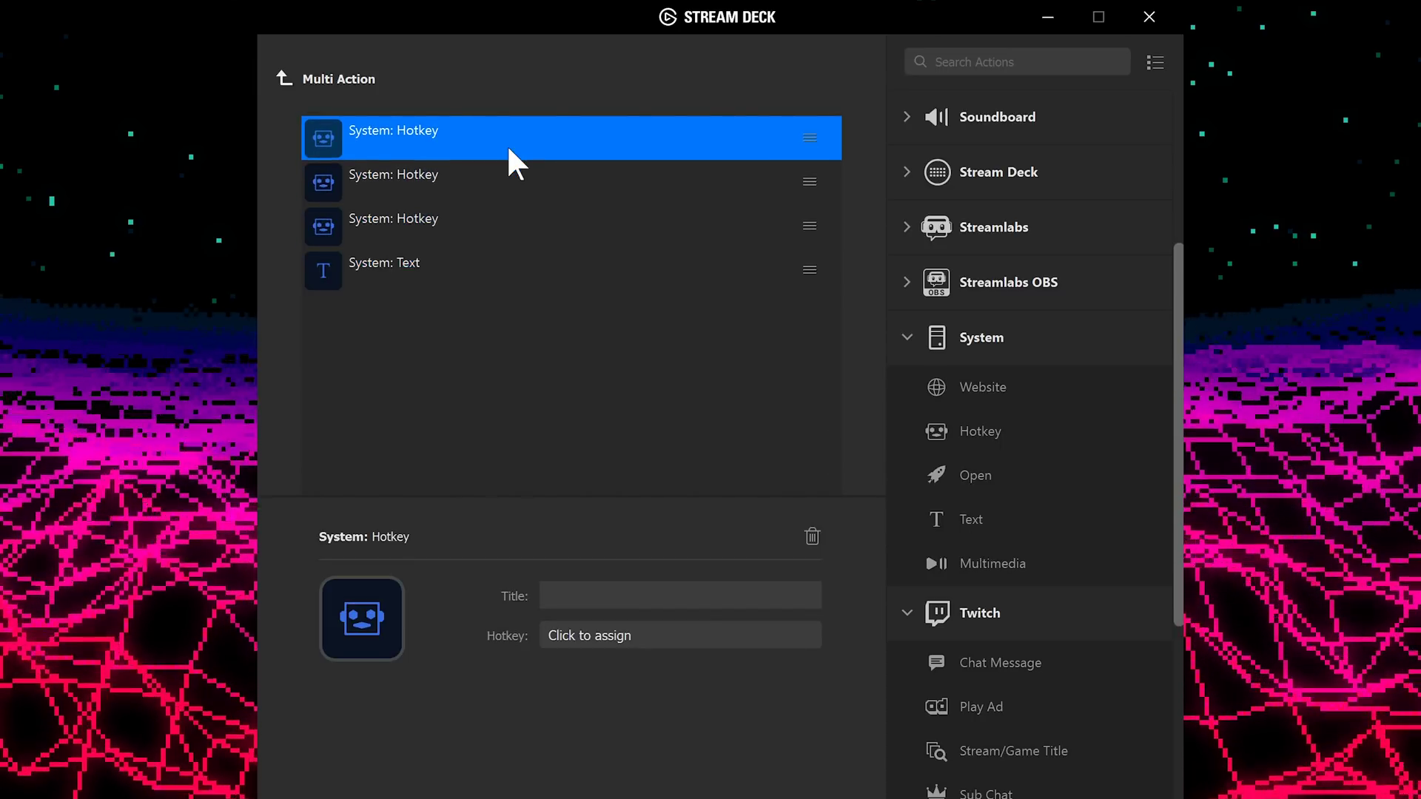
{"action": "left_click", "coordinate": [695, 638]}
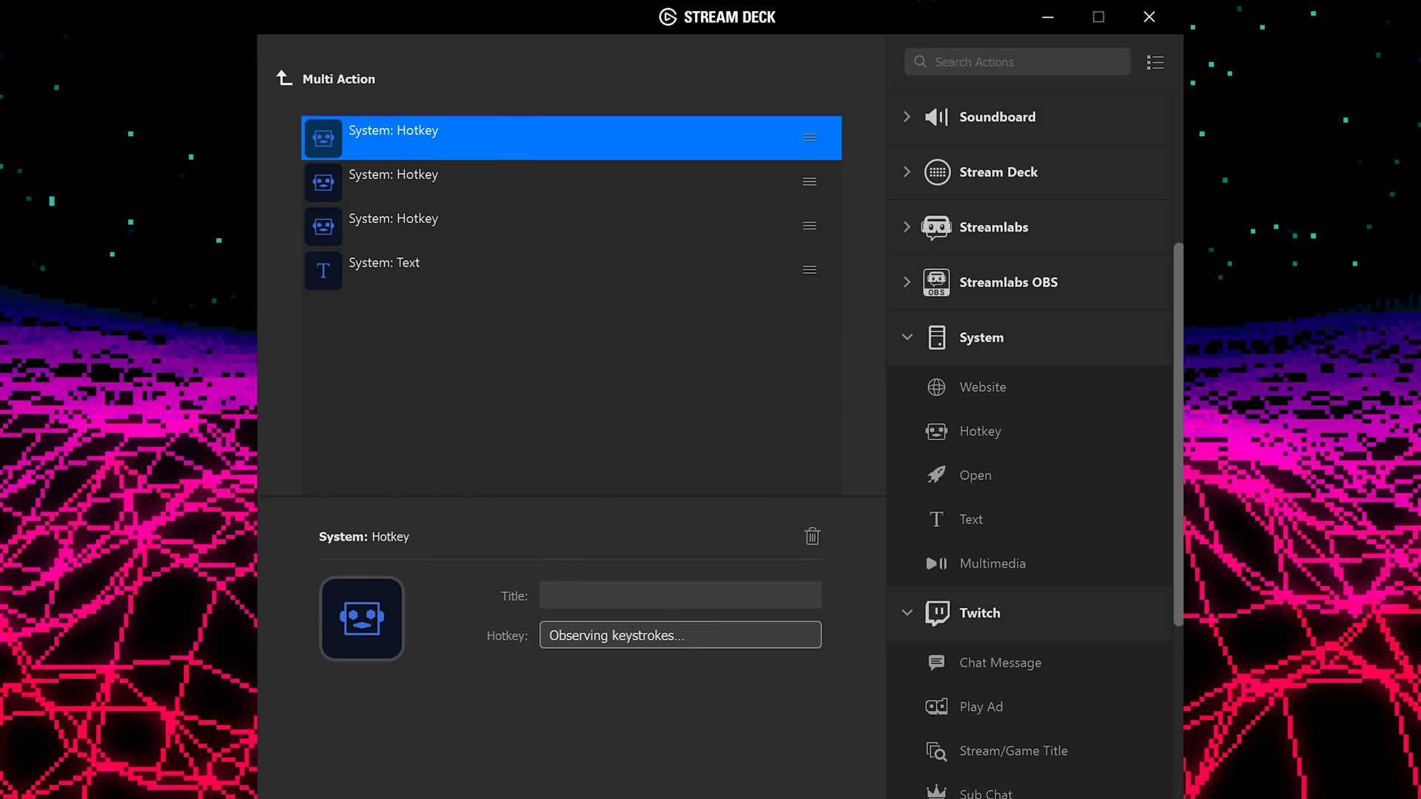
{"action": "key", "text": "super"}
{"action": "key", "text": "super"}
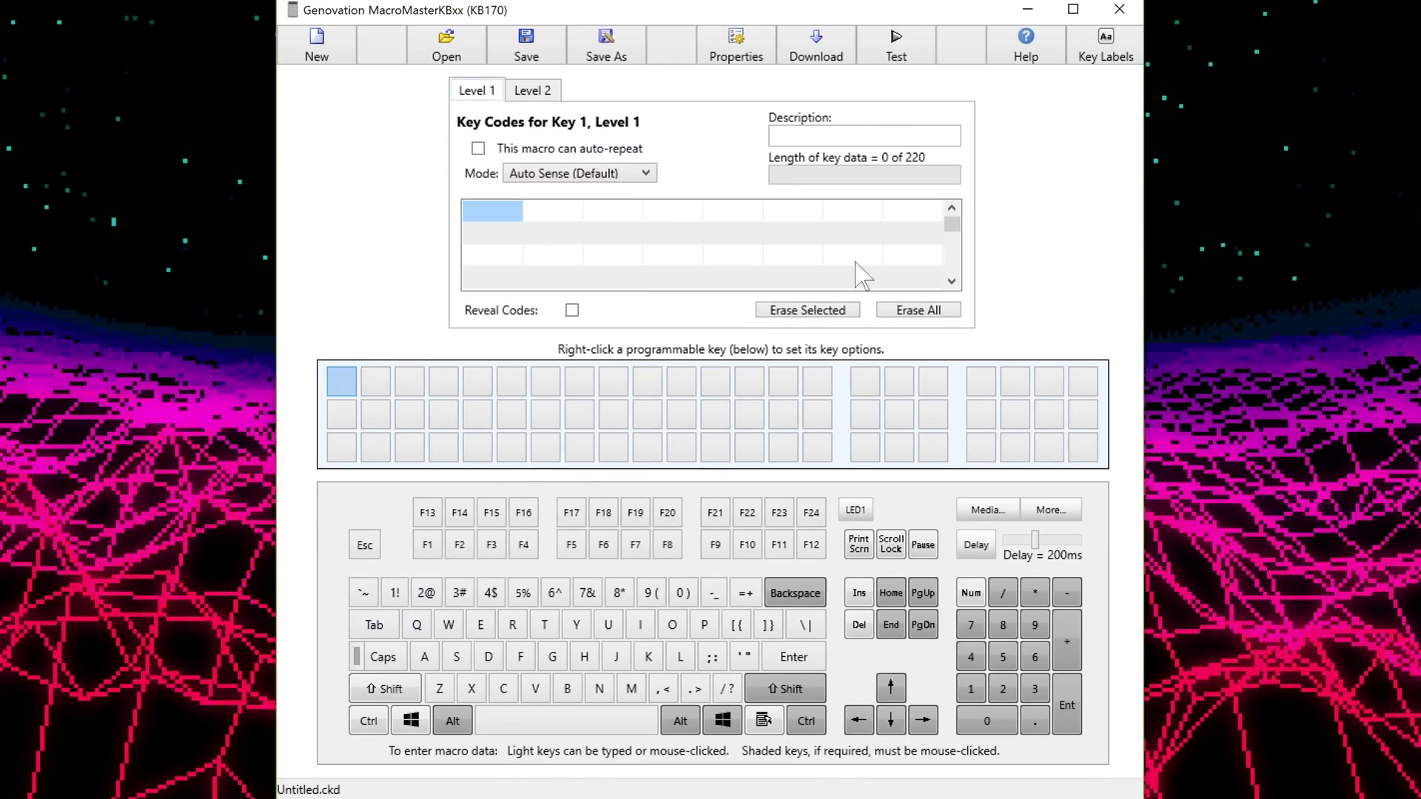
Build a Ctrl+Alt+E macro: L Ctrl Dn, L Alt Dn, e, L Alt Up, L Ctrl Up
{"action": "mouse_move", "coordinate": [952, 224]}
{"action": "left_mouse_down"}
{"action": "mouse_move", "coordinate": [953, 268]}
{"action": "mouse_move", "coordinate": [952, 222]}
{"action": "left_mouse_up"}
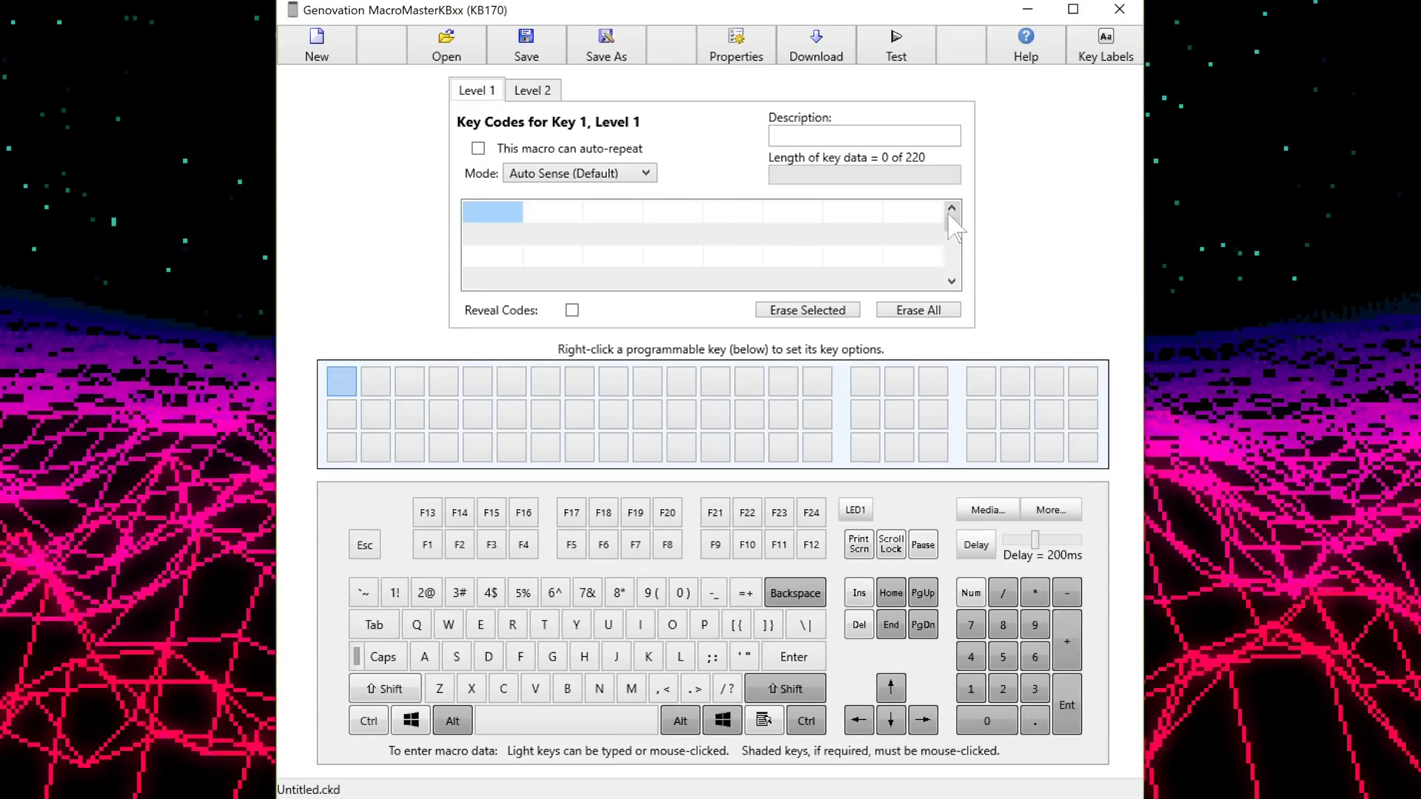
{"action": "left_click", "coordinate": [369, 721]}
{"action": "left_click", "coordinate": [452, 721]}
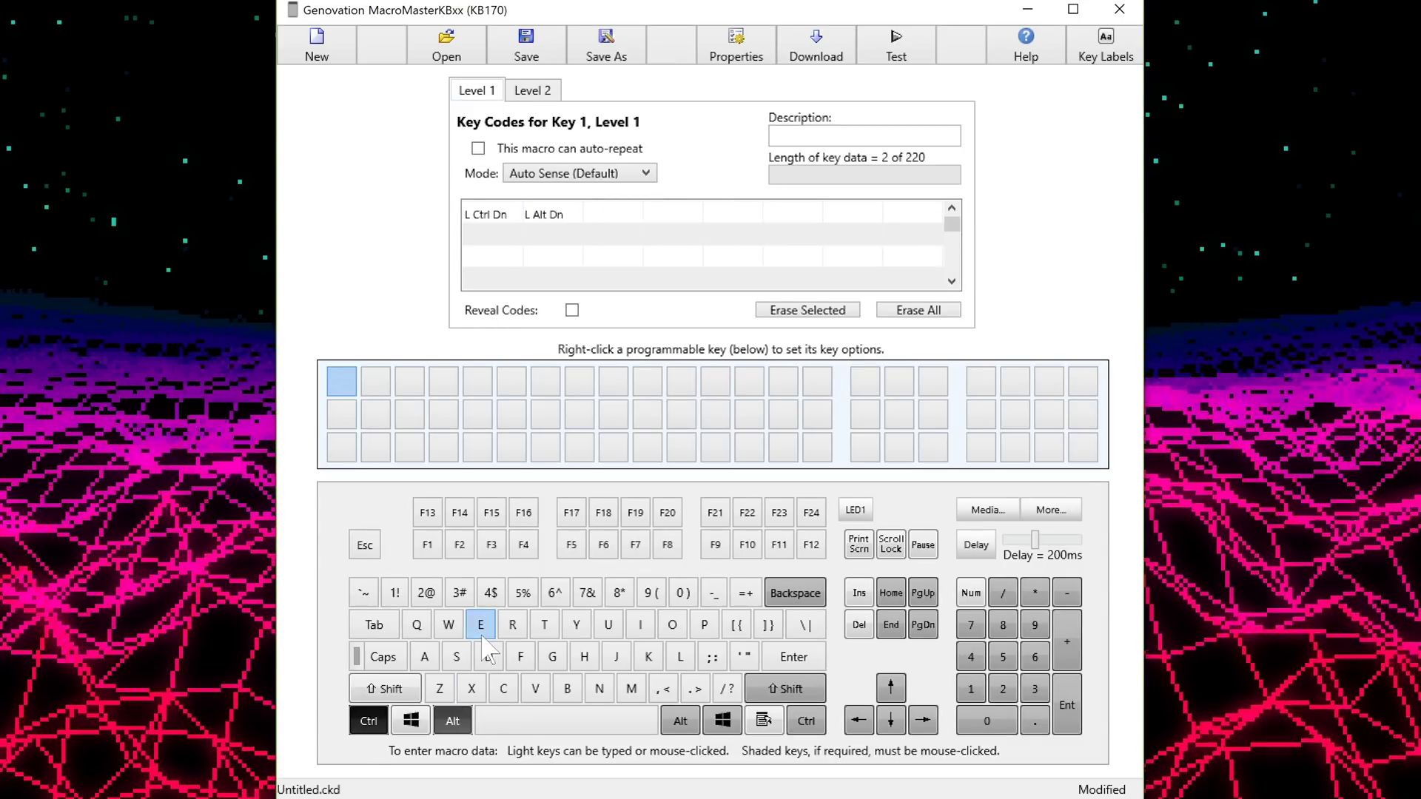
{"action": "left_click", "coordinate": [480, 625]}
{"action": "left_click", "coordinate": [448, 721]}
{"action": "left_click", "coordinate": [369, 721]}
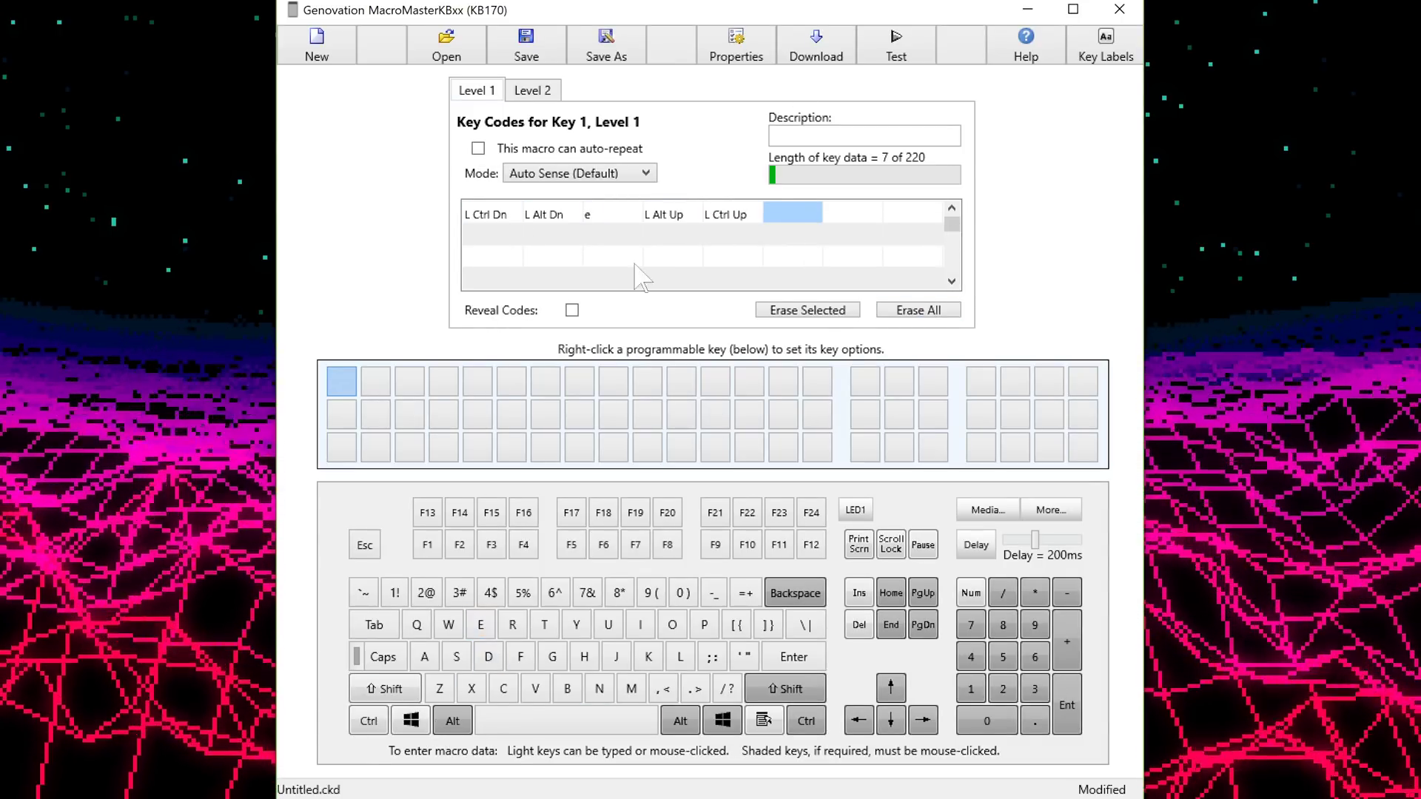
Without saving current changes, open kb170l june 24 2018.ckd from Documents > PremiereMods > kb170l
{"action": "left_click", "coordinate": [473, 53]}
{"action": "left_click", "coordinate": [718, 479]}
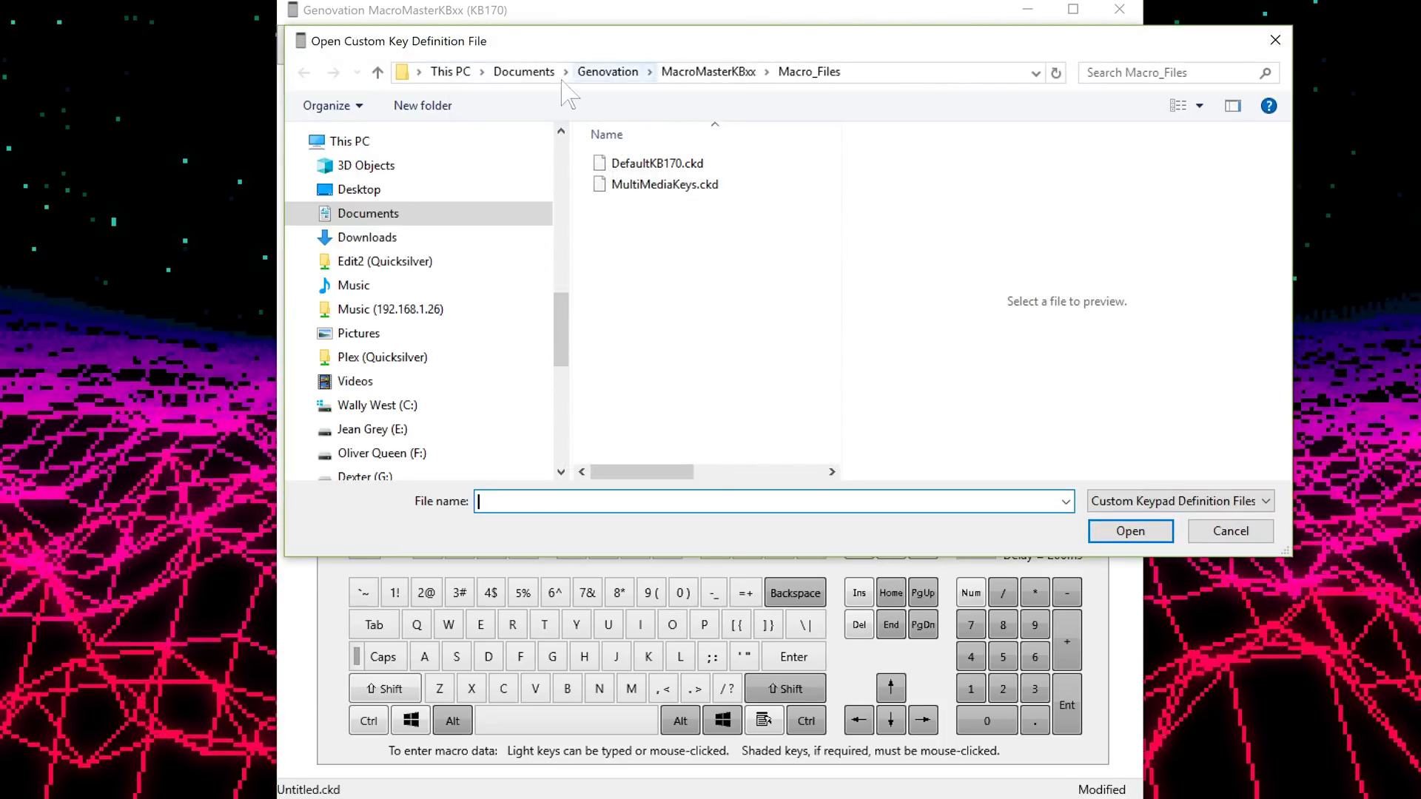
{"action": "left_click", "coordinate": [524, 72]}
{"action": "scroll", "coordinate": [702, 385], "scroll_direction": "down", "scroll_amount": 5}
{"action": "double_click", "coordinate": [651, 430]}
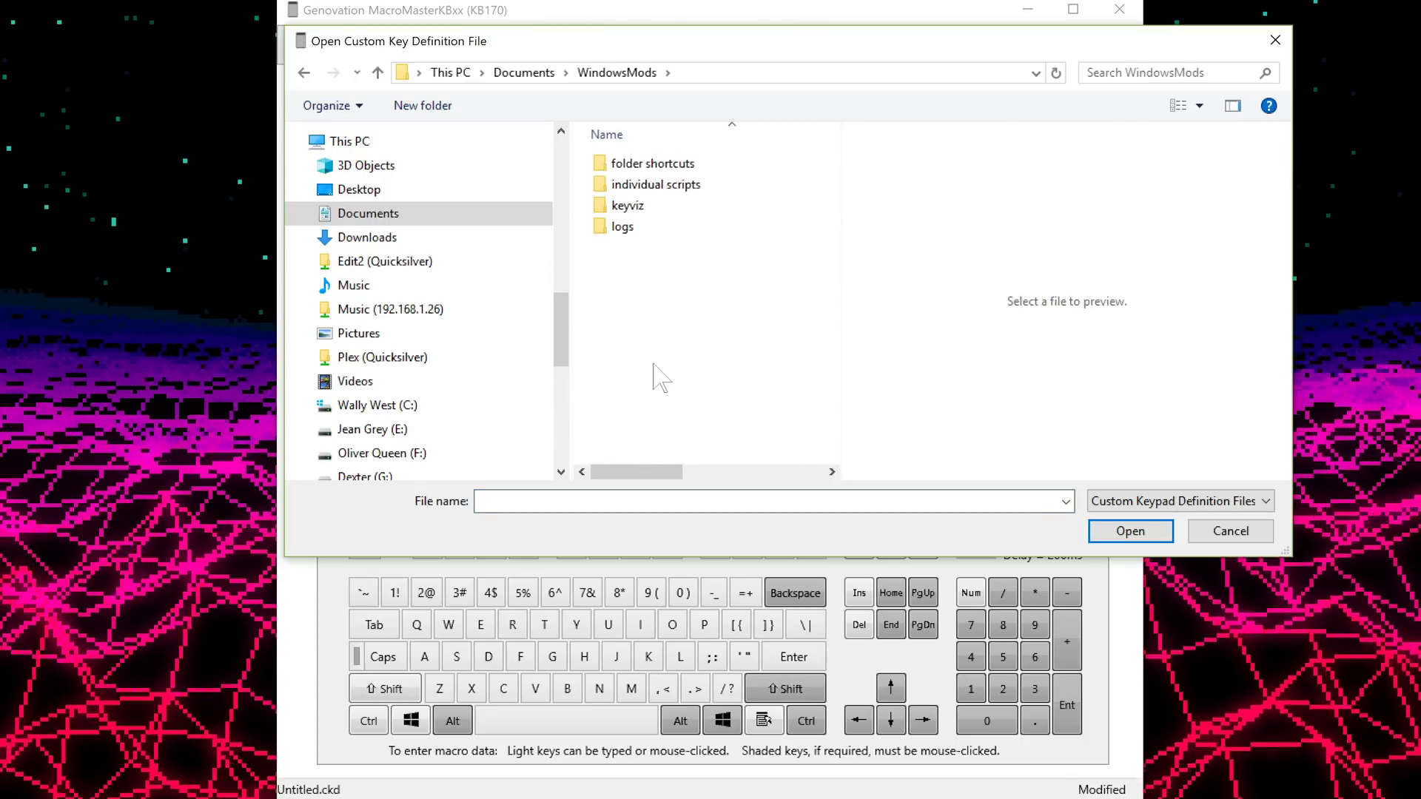
{"action": "key", "text": "alt+Left"}
{"action": "double_click", "coordinate": [651, 432]}
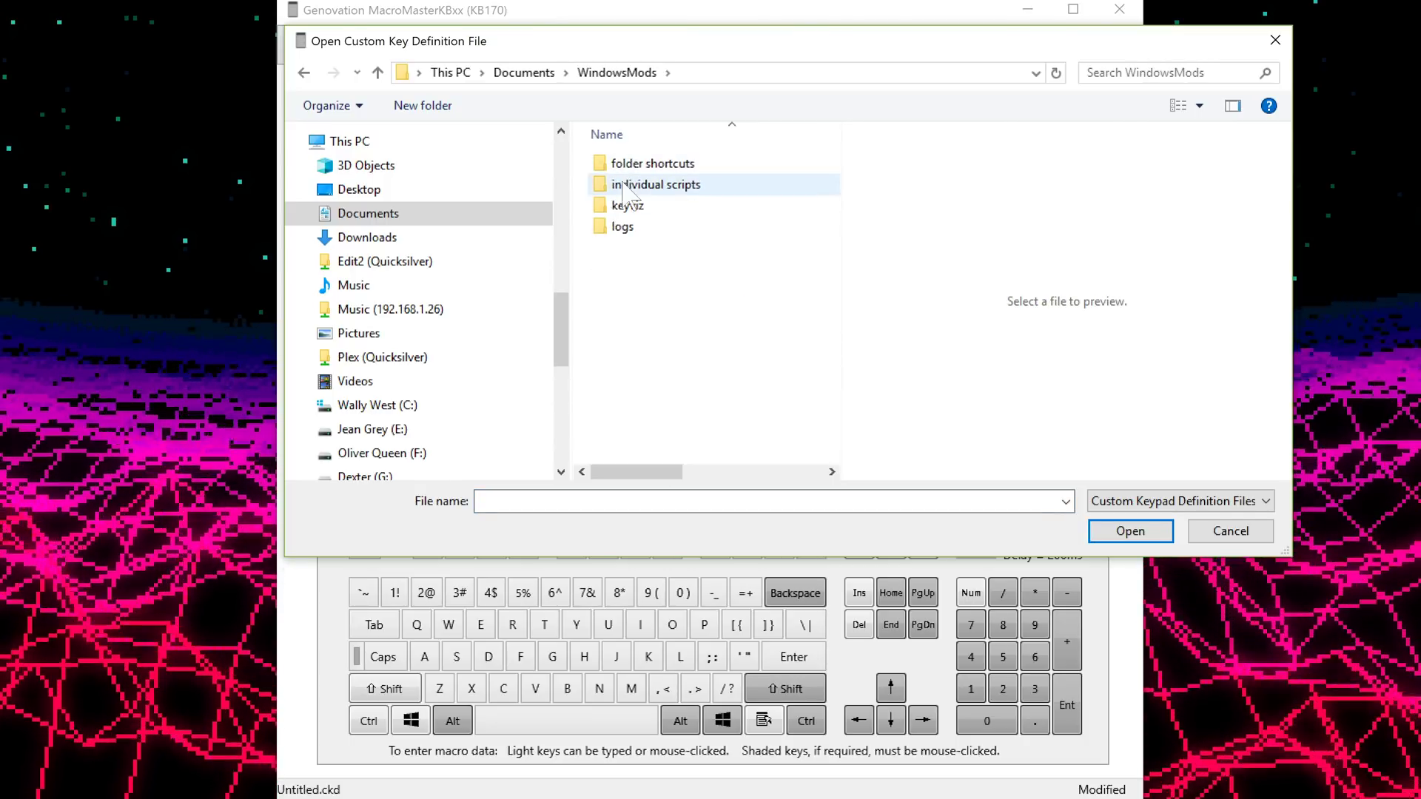
{"action": "key", "text": "alt+Left"}
{"action": "scroll", "coordinate": [651, 288], "scroll_direction": "up", "scroll_amount": 2}
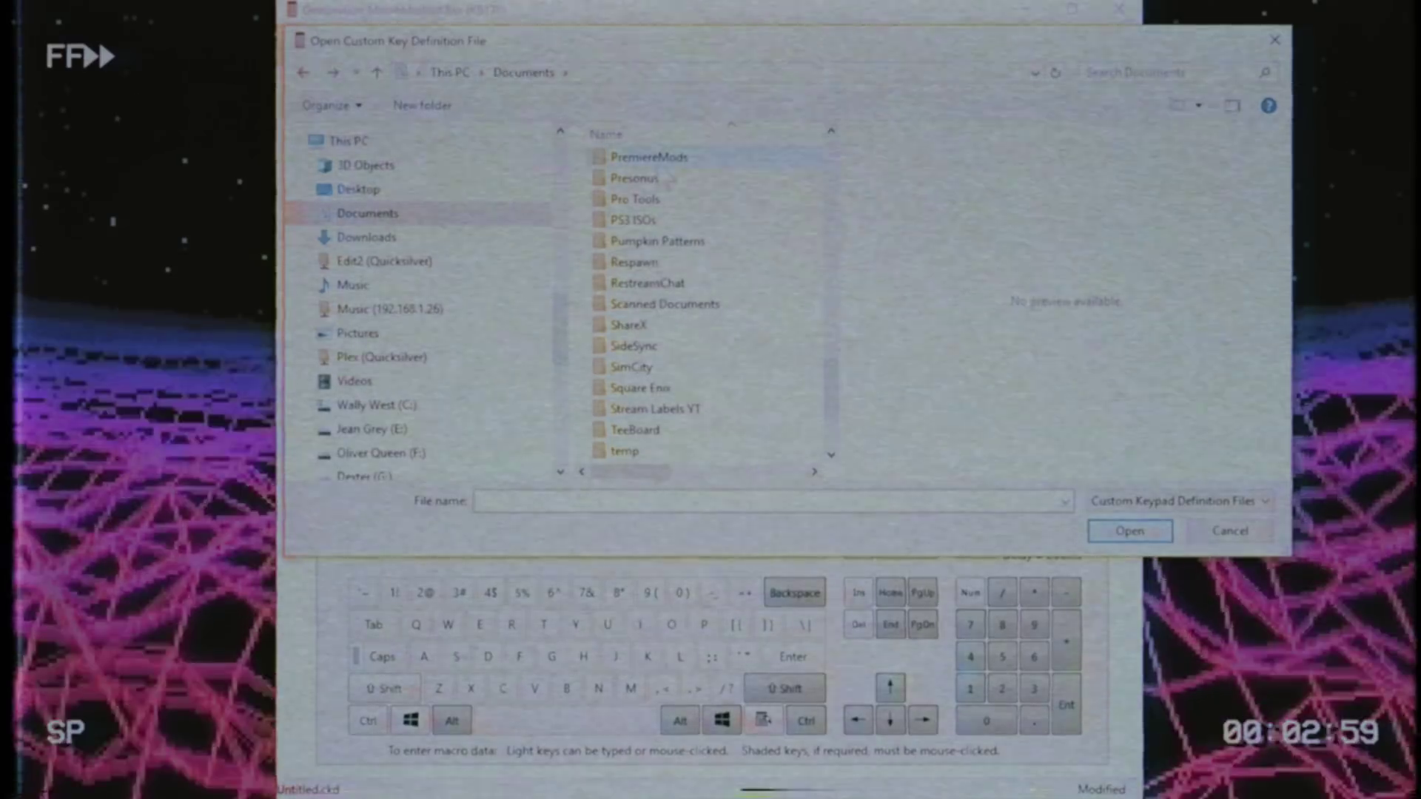
{"action": "double_click", "coordinate": [650, 157]}
{"action": "double_click", "coordinate": [633, 222]}
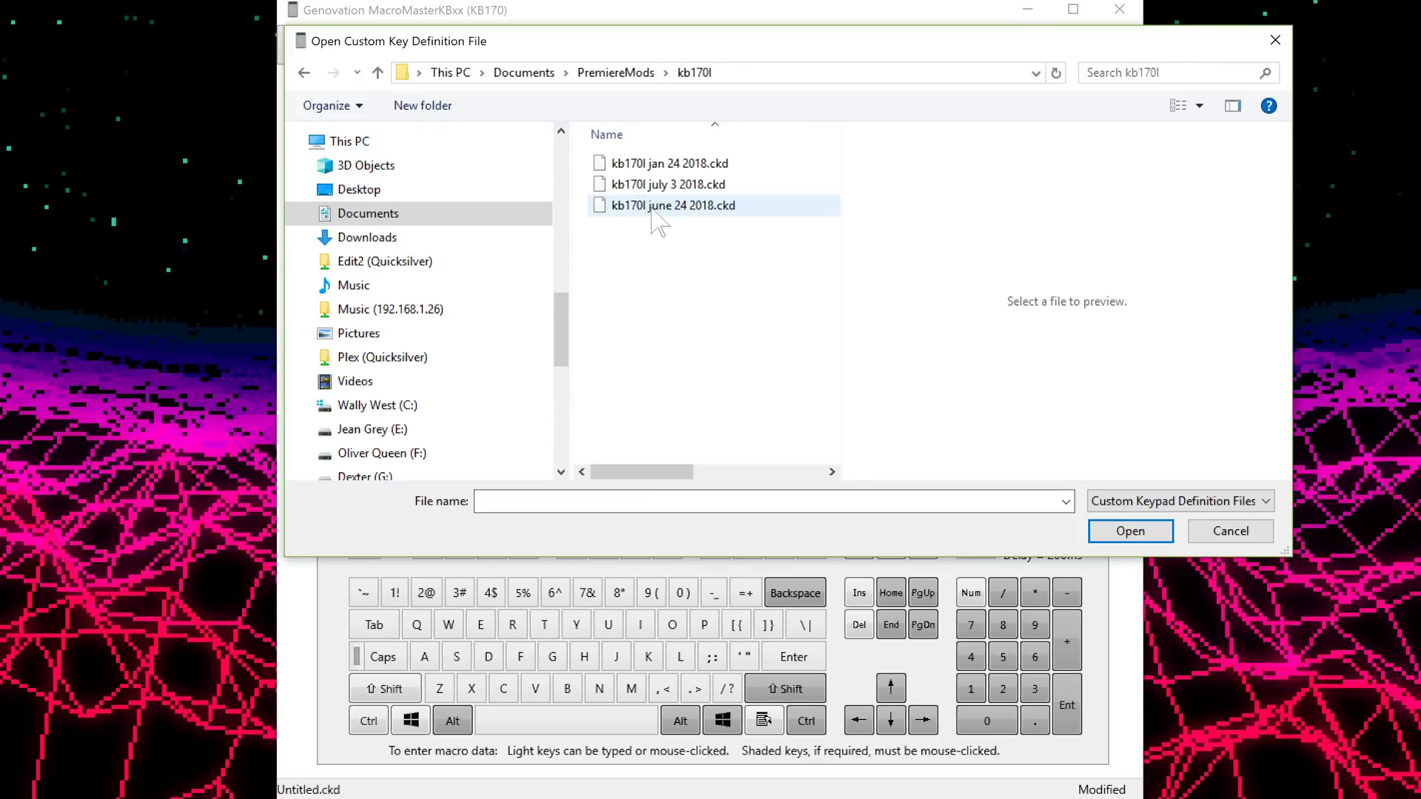
{"action": "double_click", "coordinate": [657, 207]}
Review the Wipe Top Right, Wipe Right, Leaks, Flare, VHS Transition 2, HoloMatrix and Wipe Bottom Right macros
{"action": "left_click", "coordinate": [443, 381]}
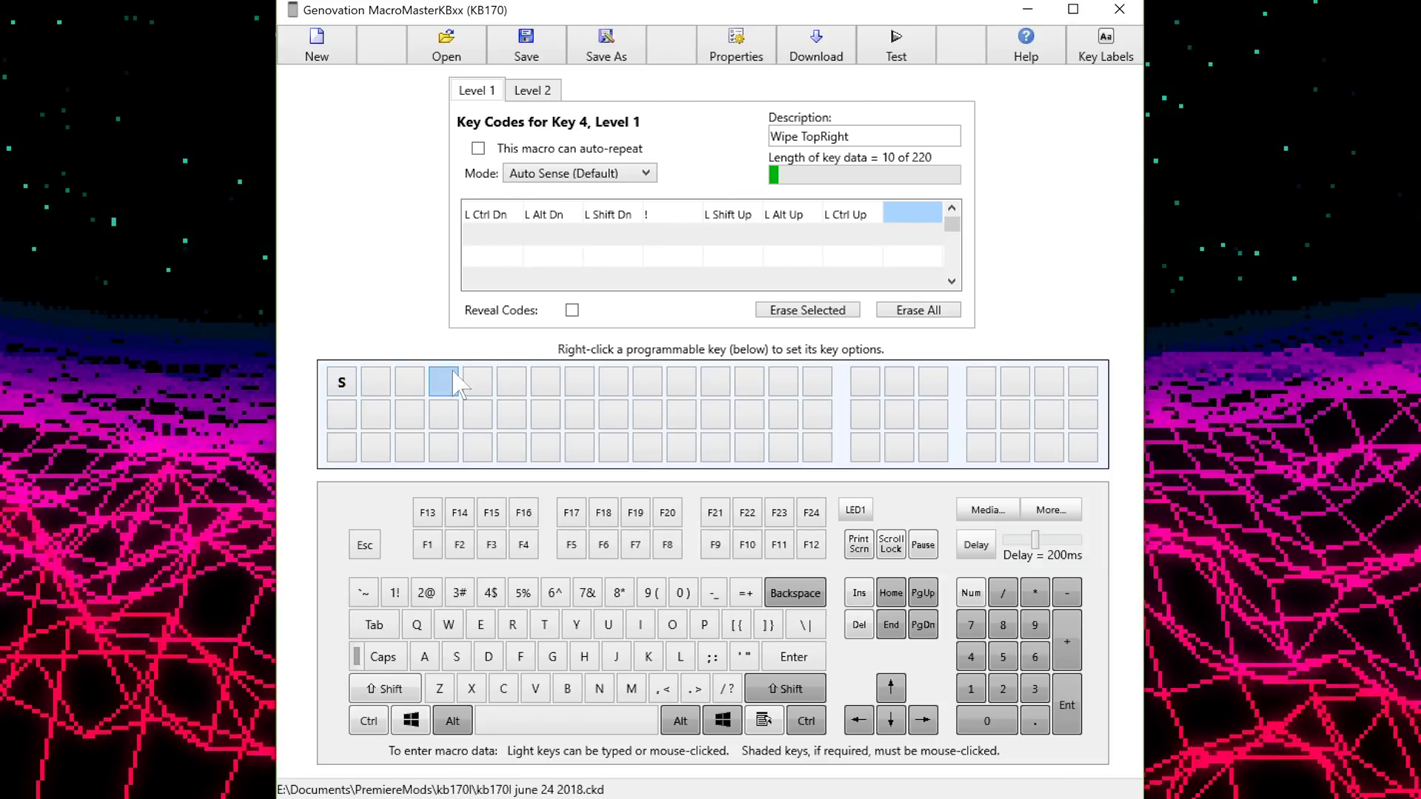
{"action": "left_click", "coordinate": [443, 413]}
{"action": "left_click", "coordinate": [475, 416]}
{"action": "left_click", "coordinate": [477, 381]}
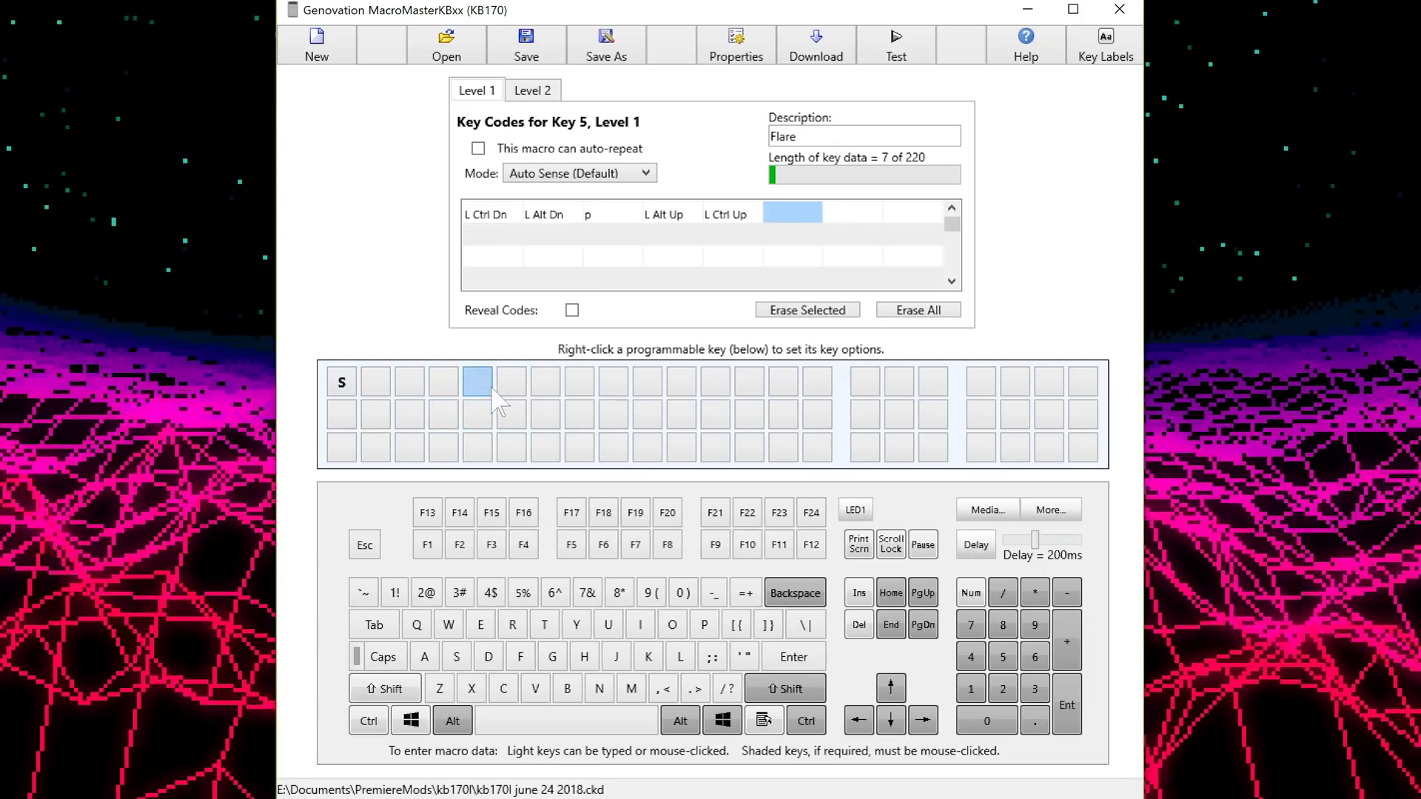
{"action": "left_click", "coordinate": [545, 381]}
{"action": "left_click", "coordinate": [545, 415]}
{"action": "left_click", "coordinate": [446, 445]}
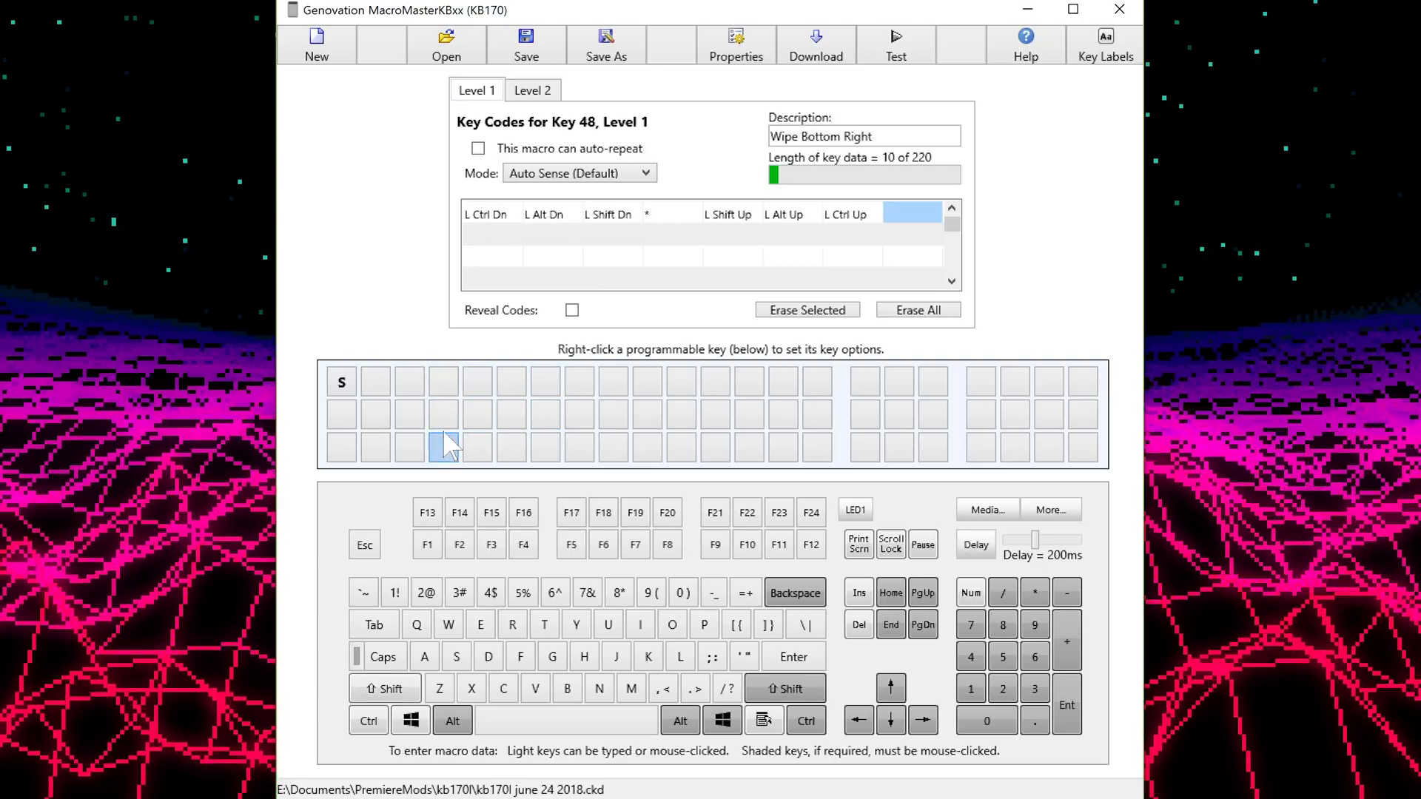
Check keys 25, 46, 24, Chroma Key, Blur, Camera Shake and Noire, then close MacroMaster
{"action": "left_click", "coordinate": [409, 414]}
{"action": "left_click", "coordinate": [375, 447]}
{"action": "left_click", "coordinate": [375, 414]}
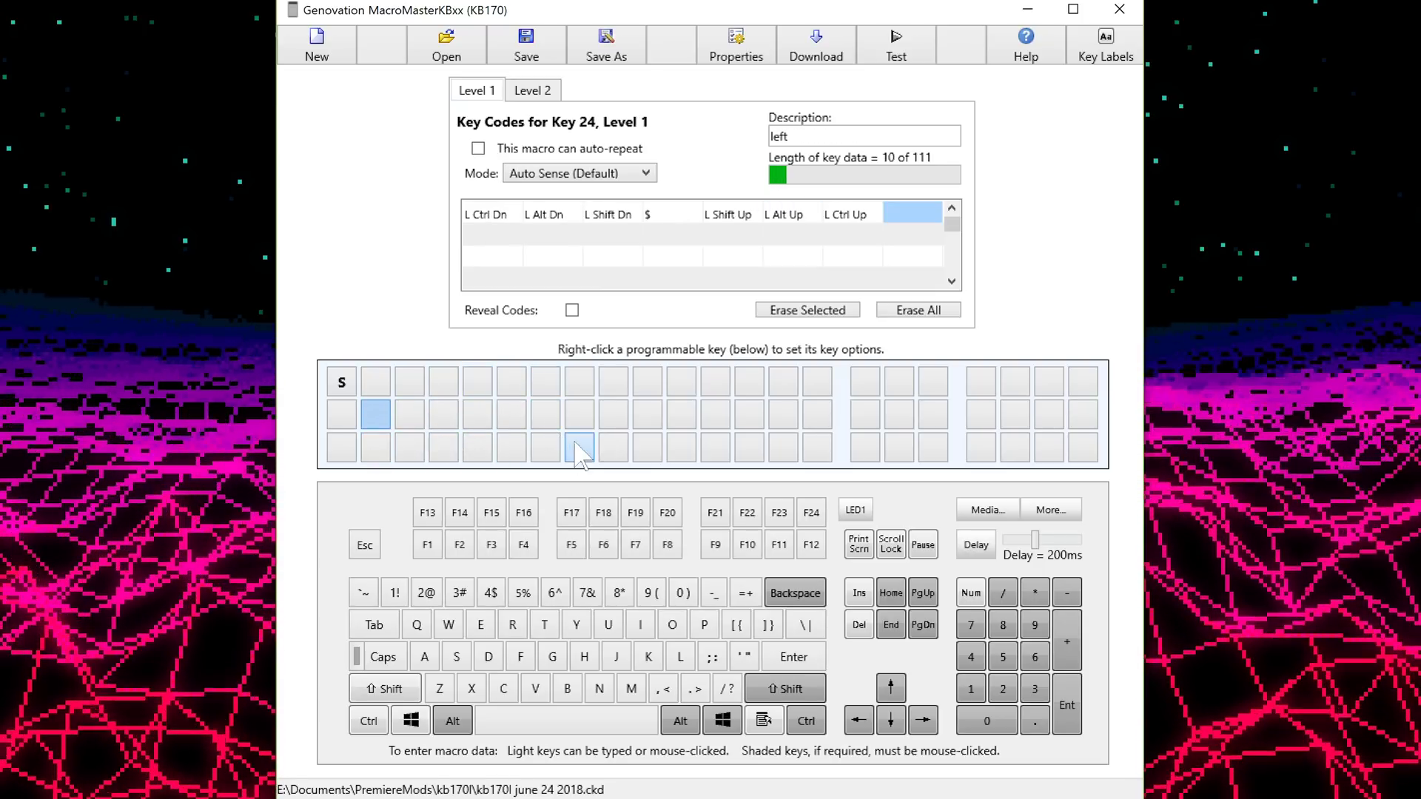
{"action": "left_click", "coordinate": [612, 447]}
{"action": "left_click", "coordinate": [681, 414]}
{"action": "left_click", "coordinate": [715, 446]}
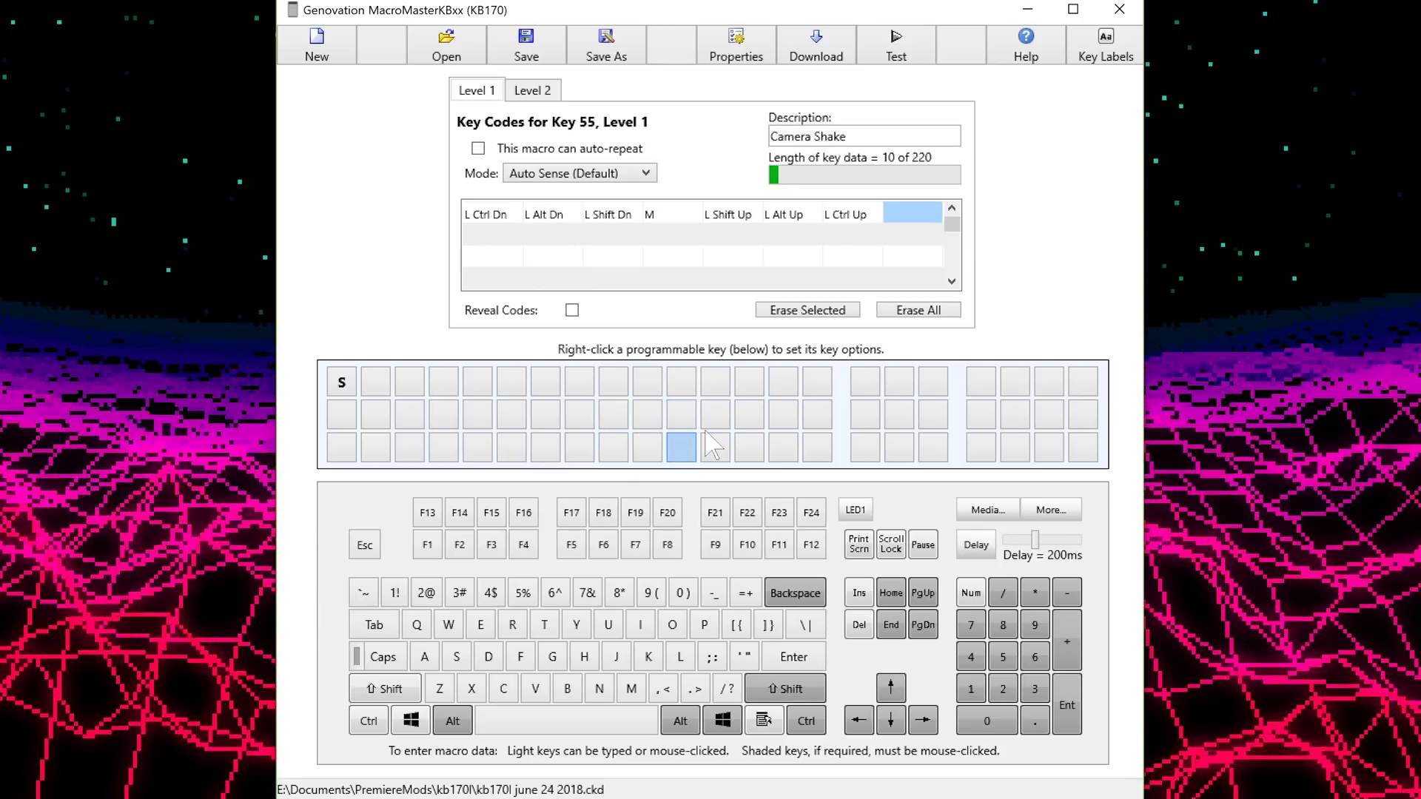
{"action": "left_click", "coordinate": [715, 414]}
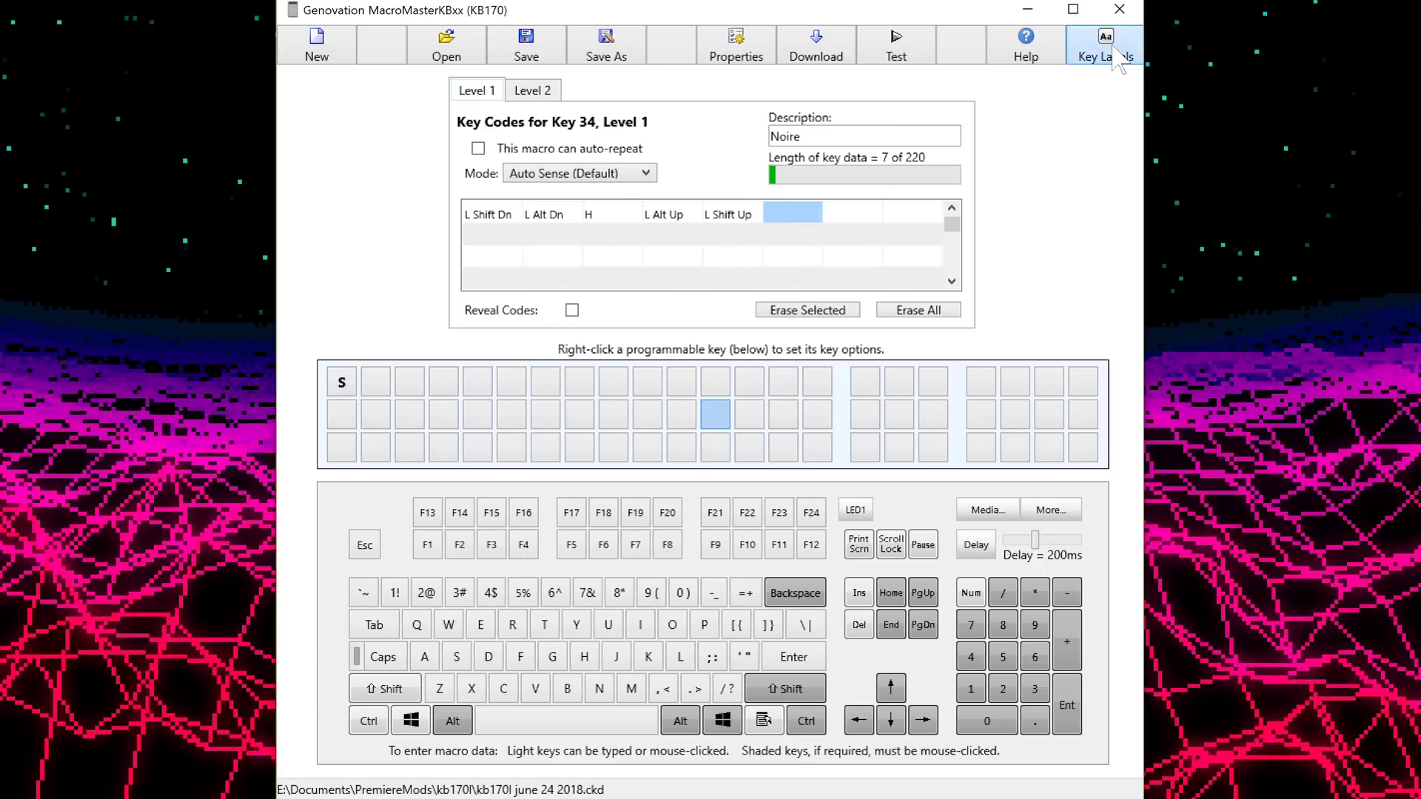
{"action": "left_click", "coordinate": [1119, 10]}
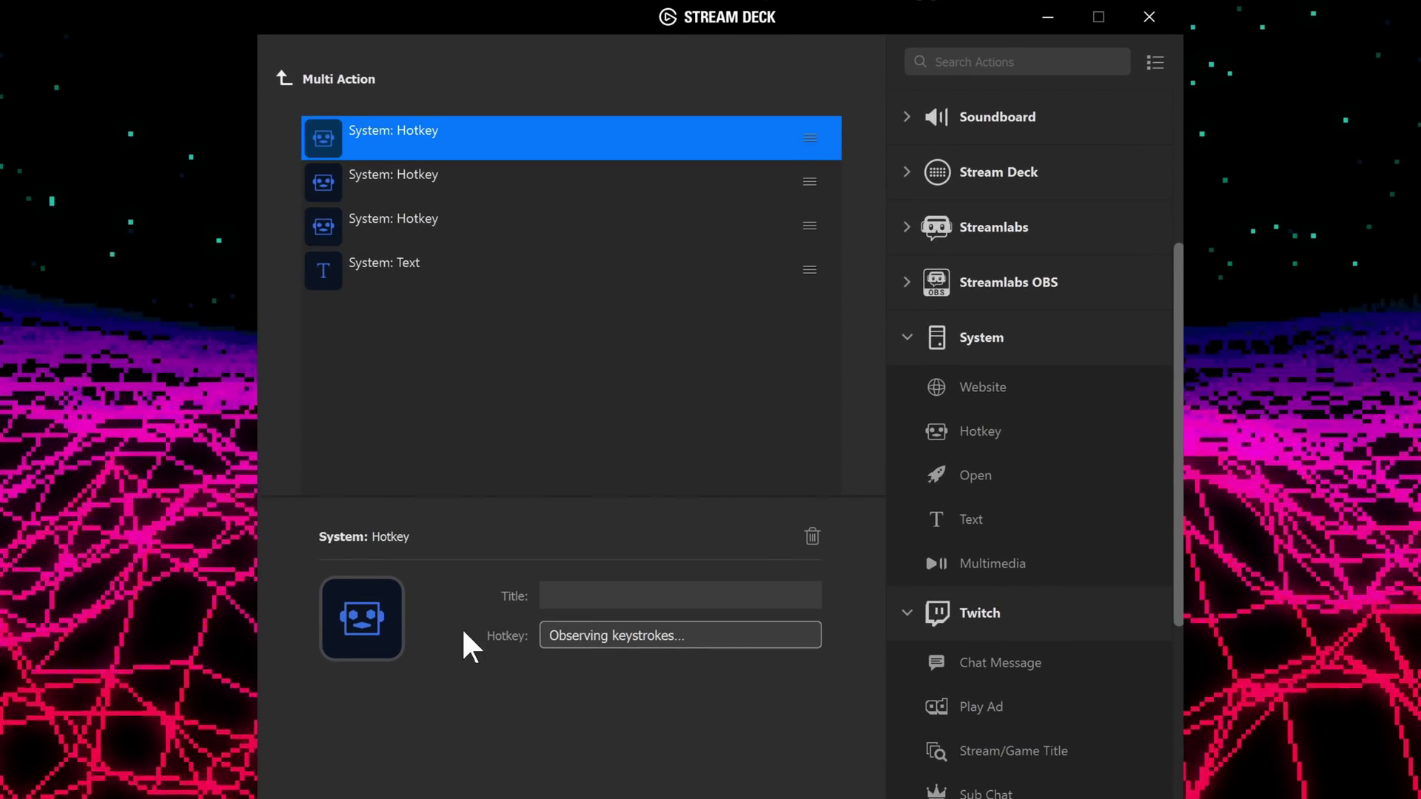
Record Ctrl+O, replacing Ctrl+L, as the shortcut of the Multi Action's first Hotkey step
{"action": "key", "text": "ctrl+l"}
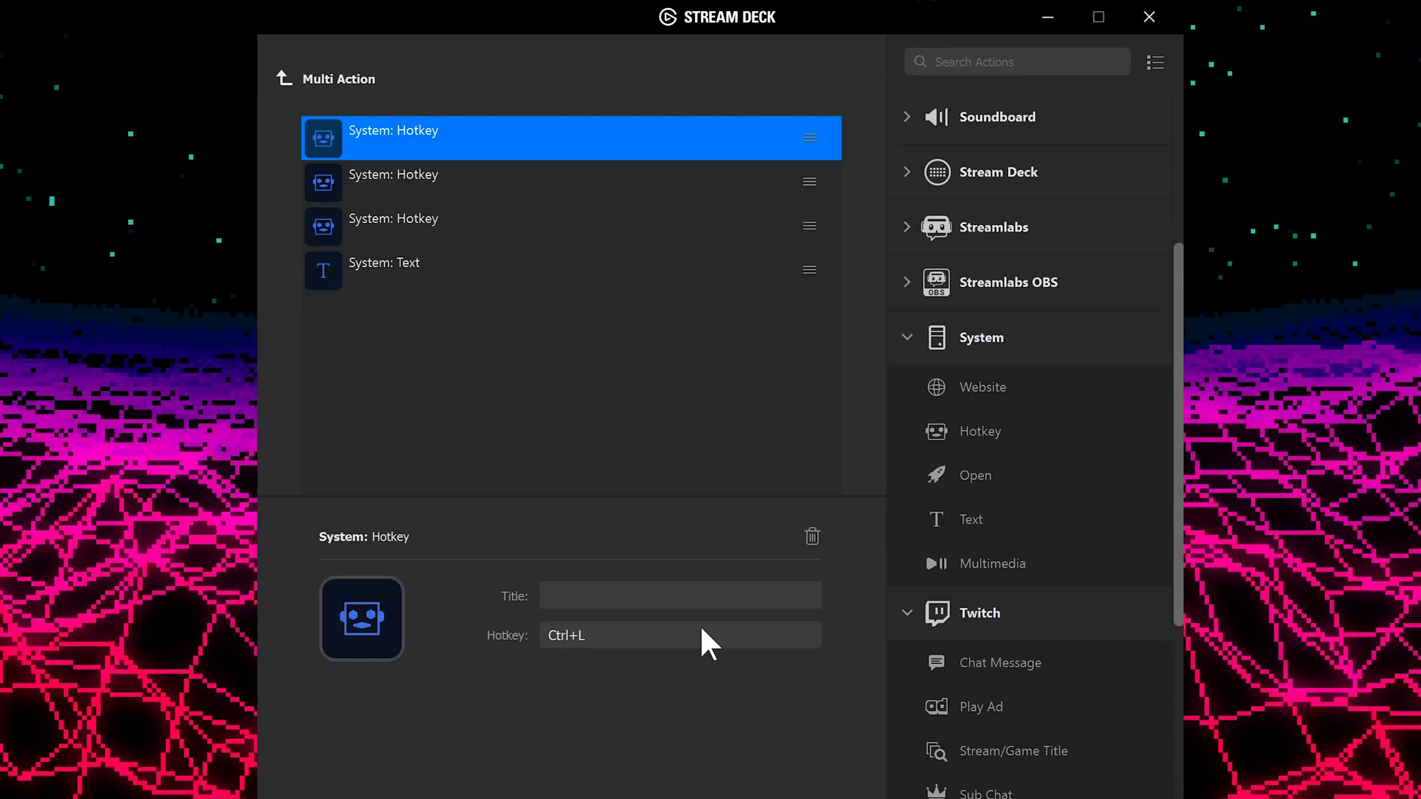
{"action": "left_click", "coordinate": [615, 638]}
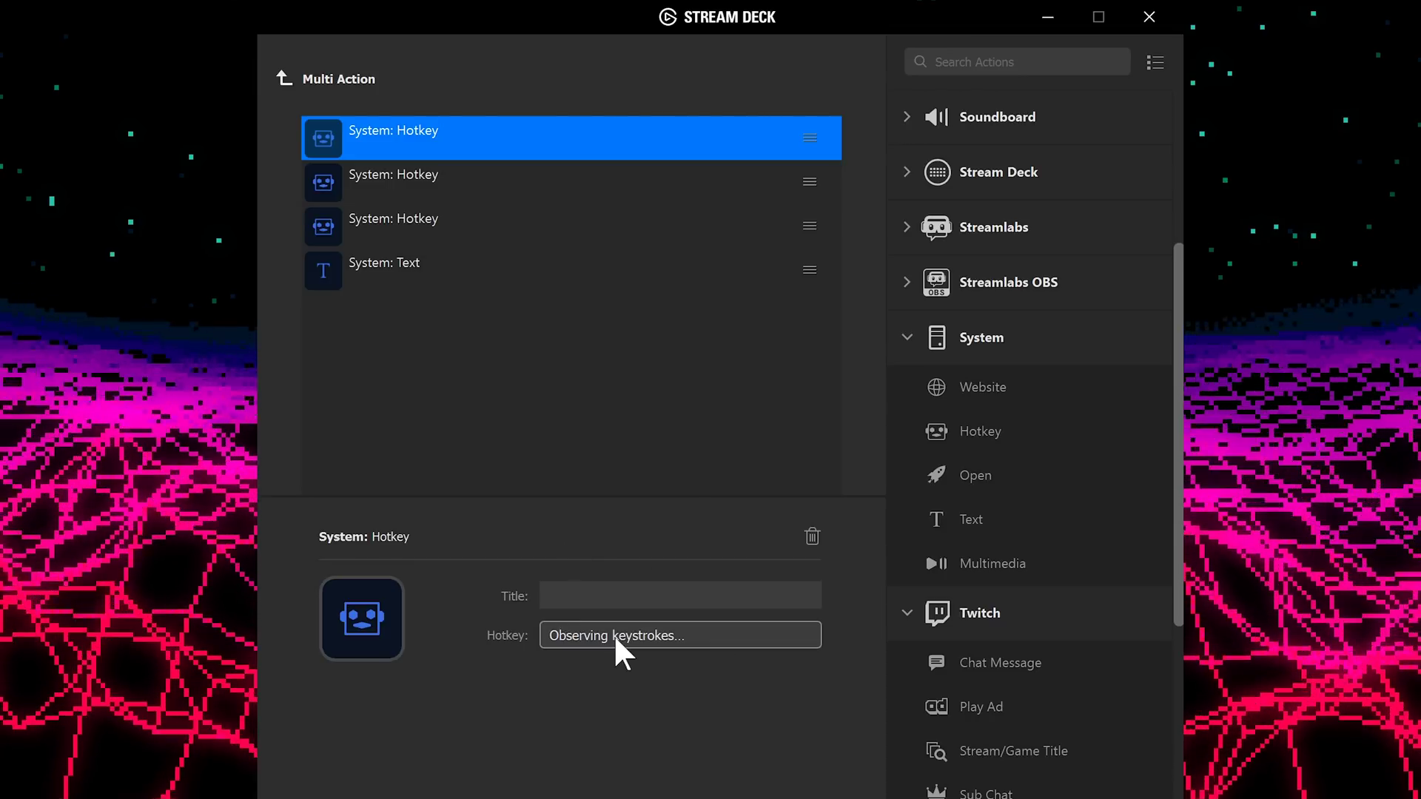
{"action": "key", "text": "ctrl+o"}
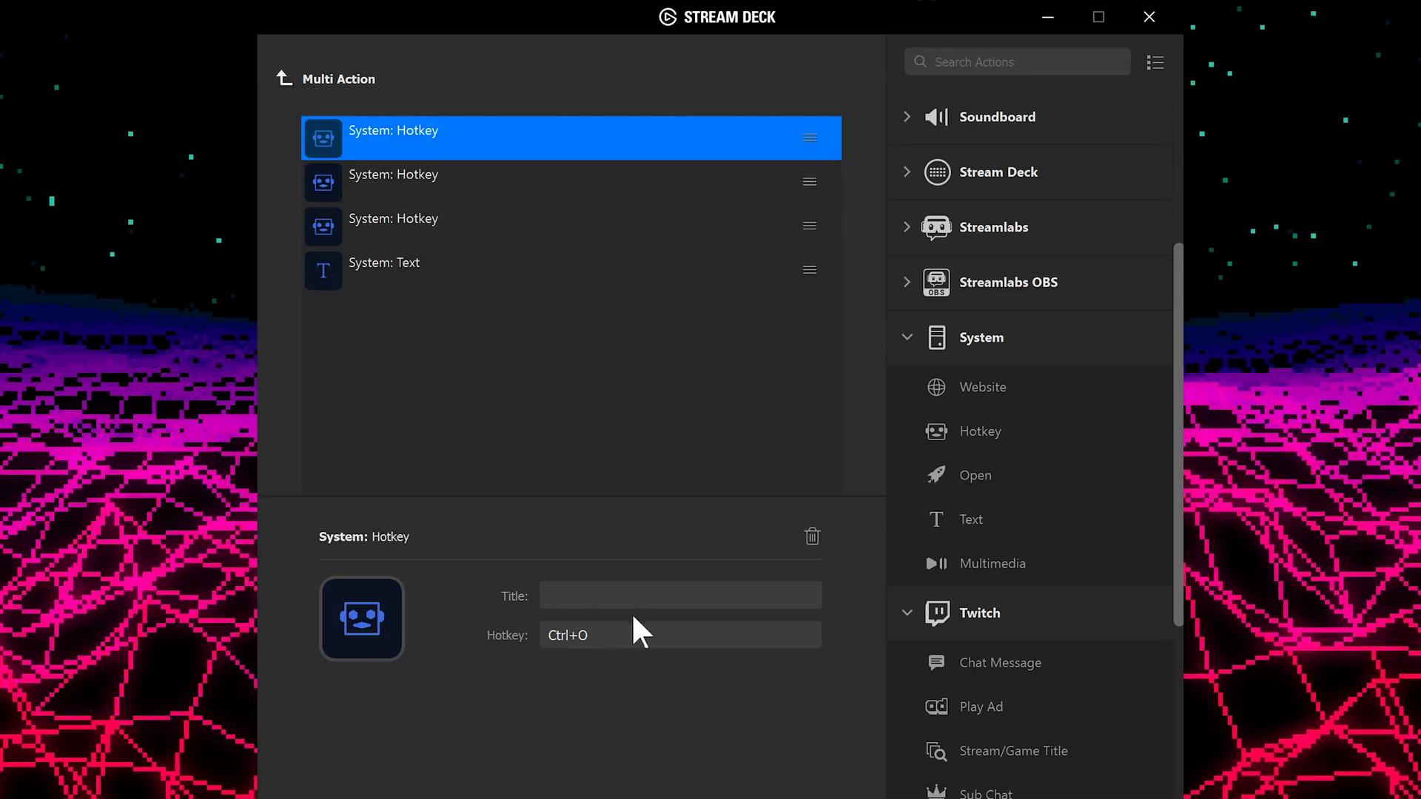
{"action": "left_click_drag", "start_coordinate": [557, 231], "coordinate": [534, 213]}
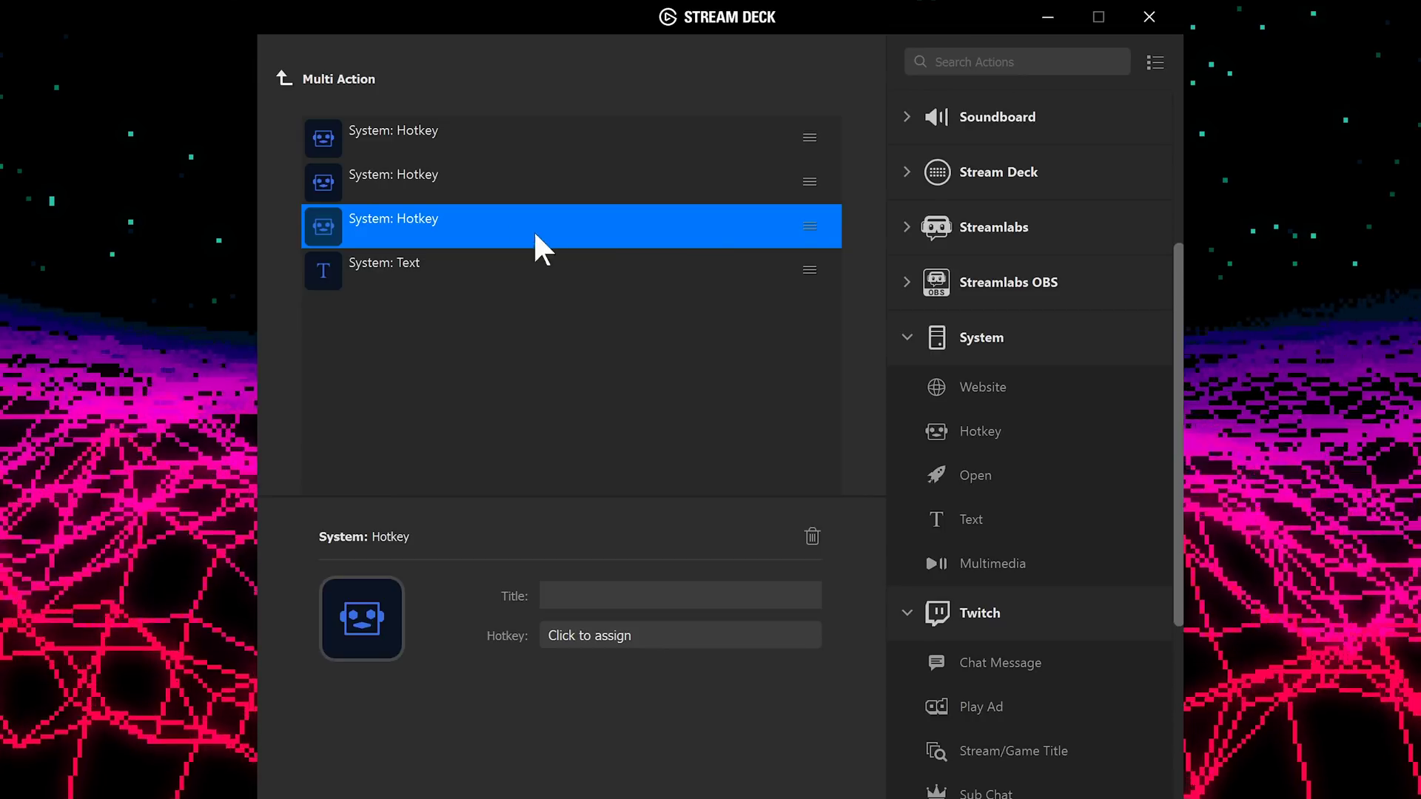
Drag the unassigned third System: Hotkey row up into the second slot
{"action": "left_click_drag", "start_coordinate": [533, 230], "coordinate": [411, 177]}
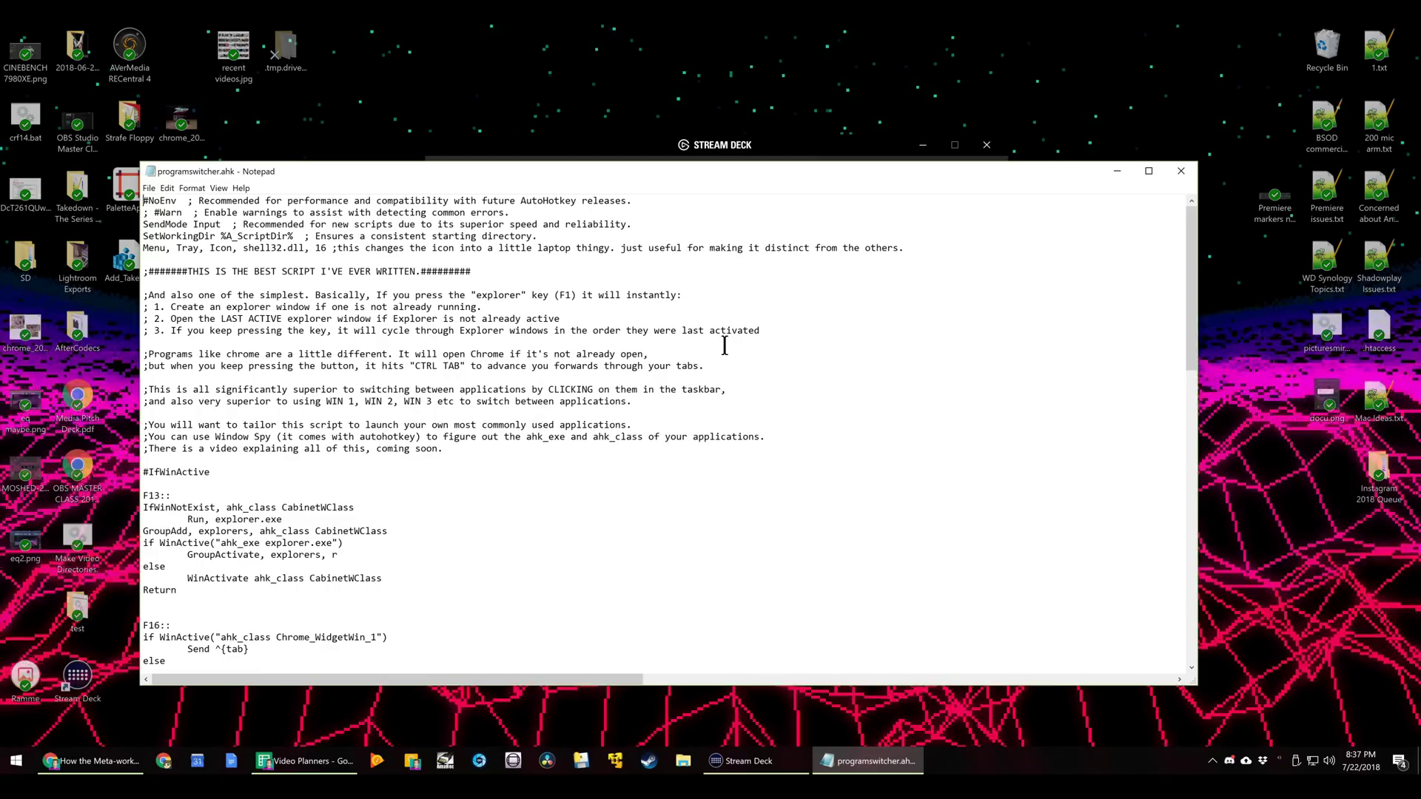
Close programswitcher.ahk and open the running Apply Any Preset.ahk script from the AutoHotkey tray icon
{"action": "scroll", "coordinate": [764, 342], "scroll_direction": "down", "scroll_amount": 10}
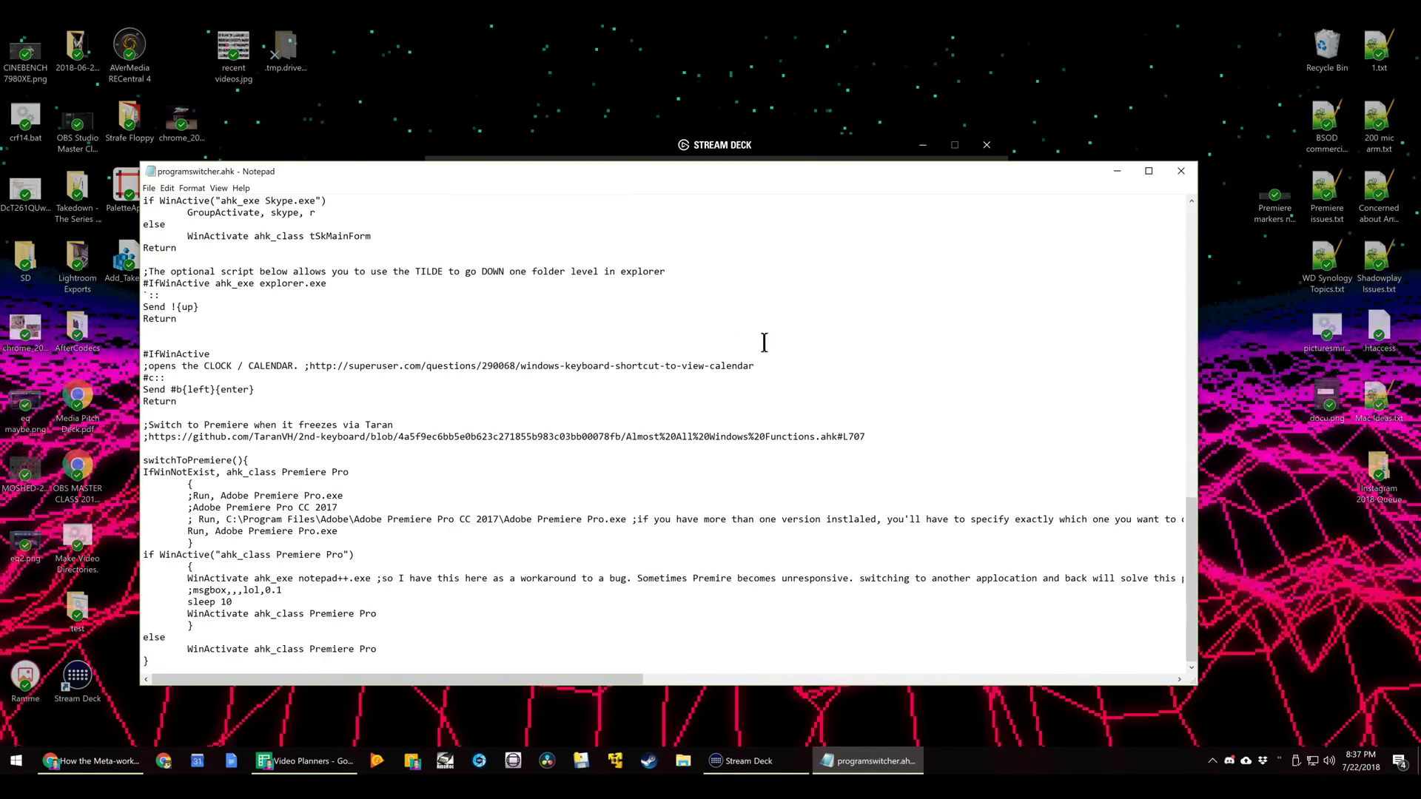
{"action": "left_click", "coordinate": [1181, 171]}
{"action": "left_click", "coordinate": [1211, 762]}
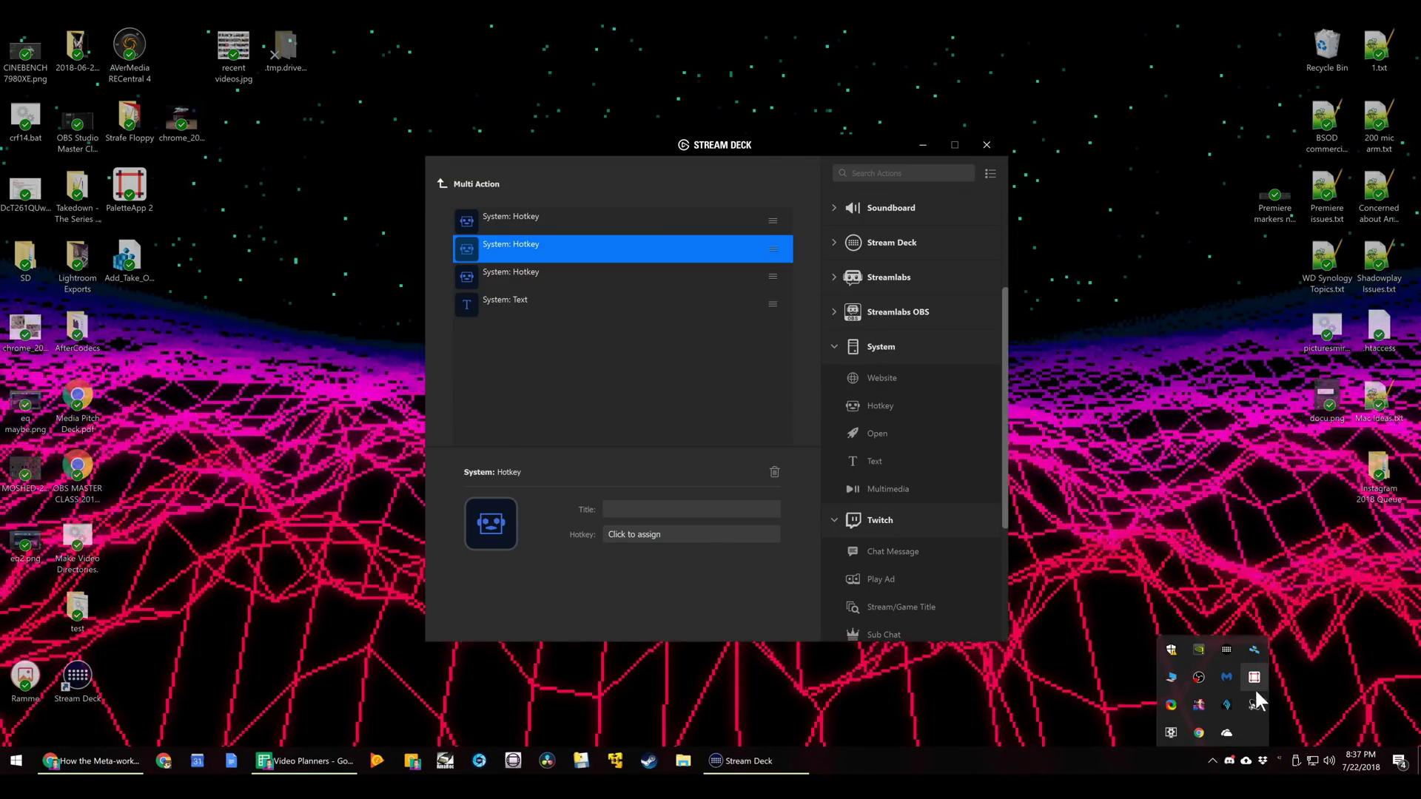
{"action": "right_click", "coordinate": [1254, 651]}
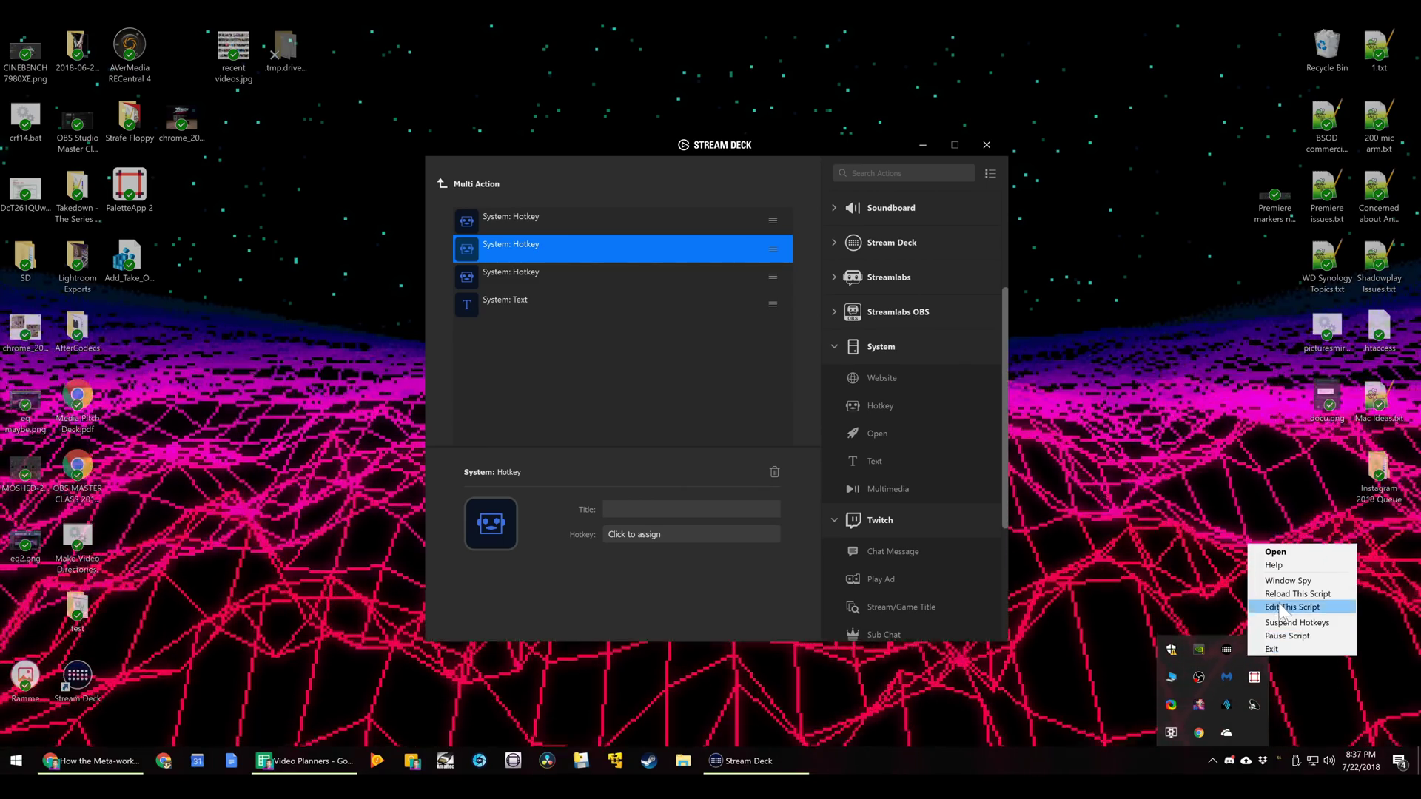
{"action": "left_click", "coordinate": [1291, 606]}
Scroll through Apply Any Preset.ahk, close Notepad, and bring the prolost blog page forward
{"action": "scroll", "coordinate": [779, 472], "scroll_direction": "down", "scroll_amount": 20}
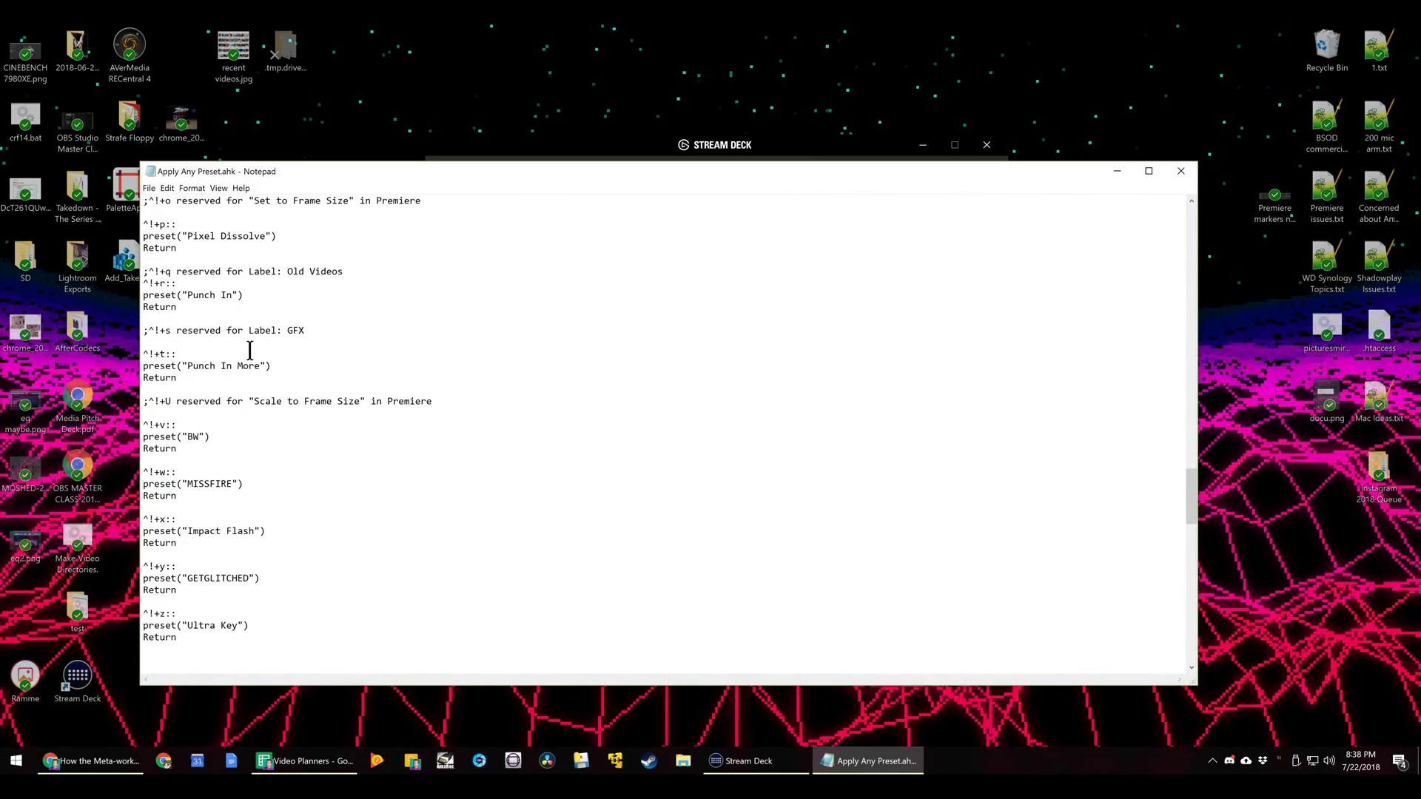
{"action": "scroll", "coordinate": [249, 350], "scroll_direction": "up", "scroll_amount": 20}
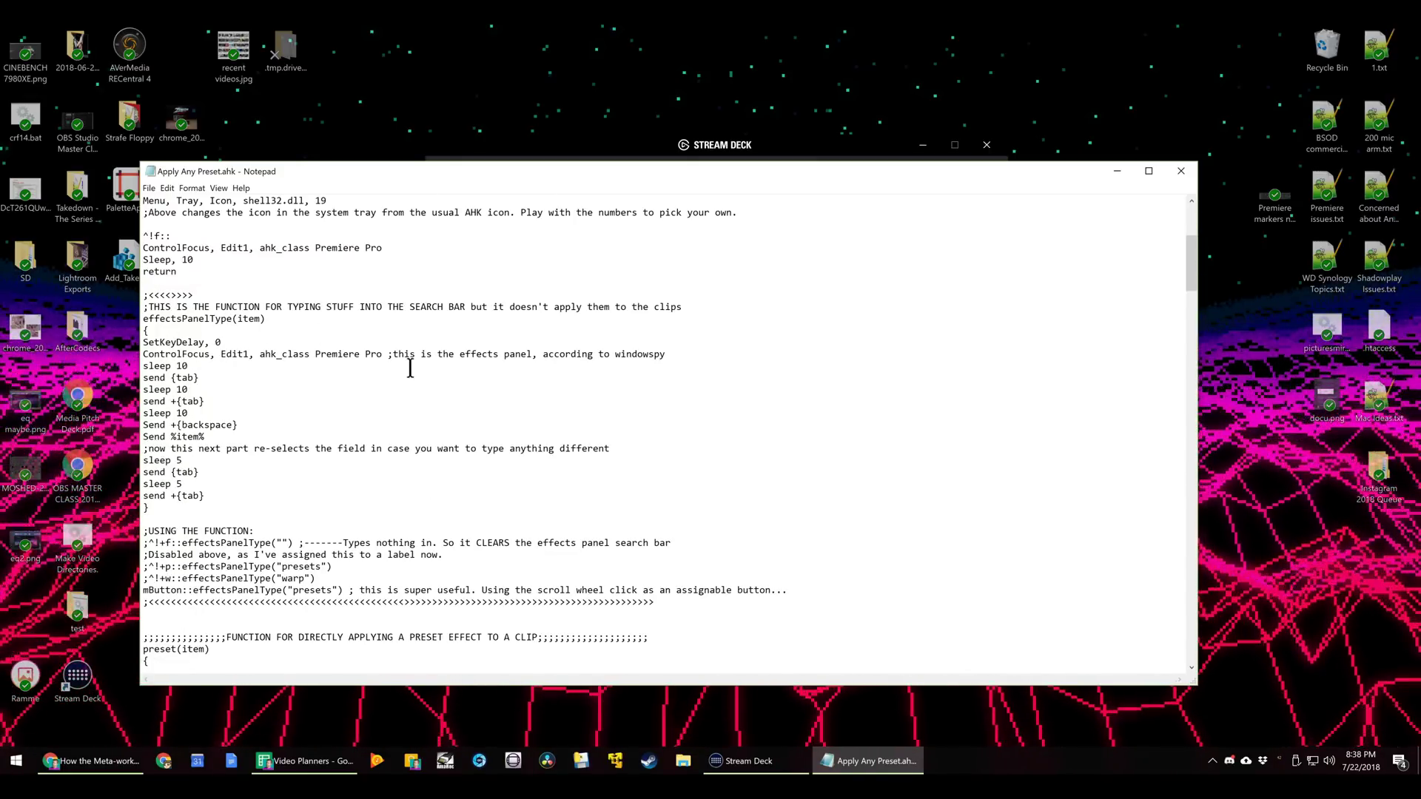
{"action": "scroll", "coordinate": [931, 315], "scroll_direction": "down", "scroll_amount": 20}
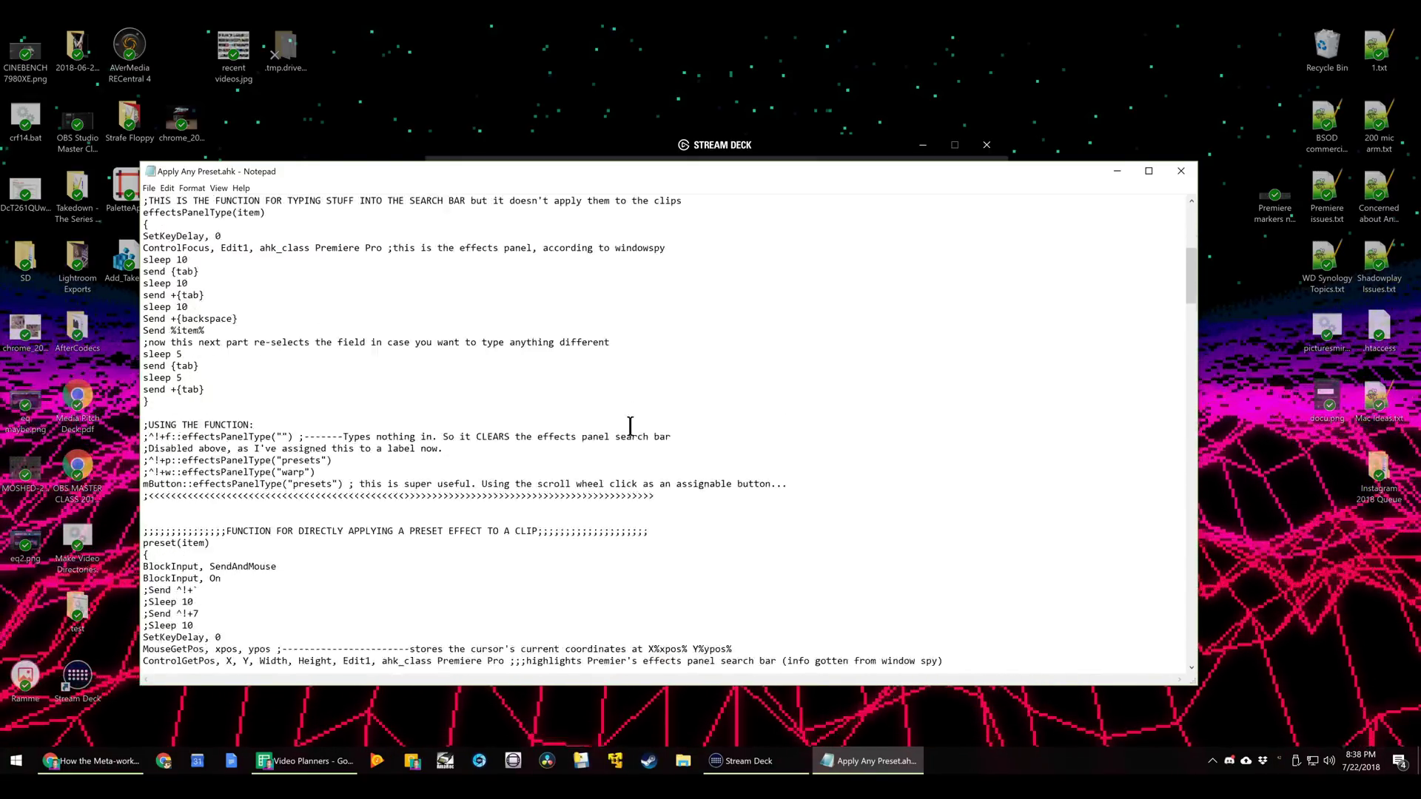
{"action": "scroll", "coordinate": [360, 446], "scroll_direction": "down", "scroll_amount": 20}
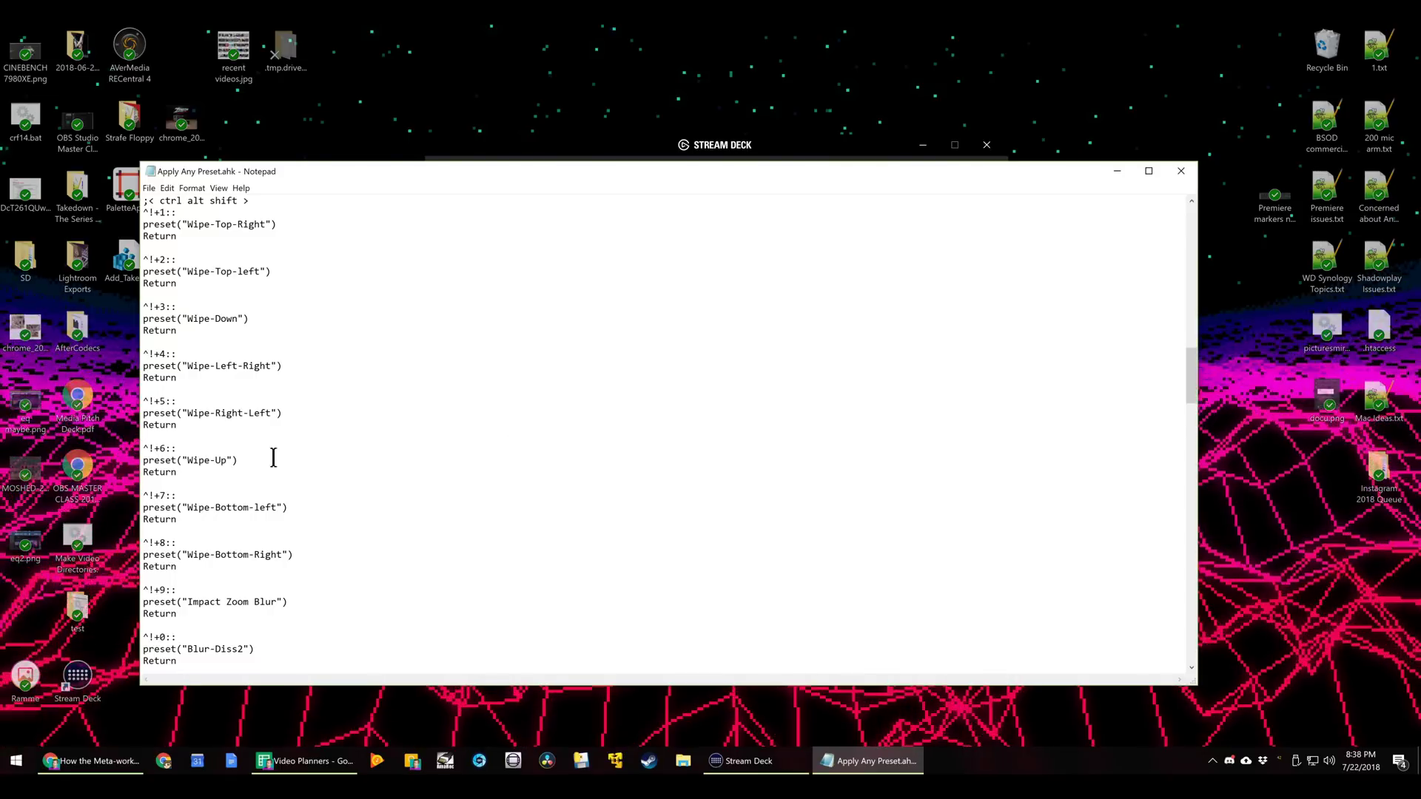
{"action": "scroll", "coordinate": [392, 385], "scroll_direction": "down", "scroll_amount": 15}
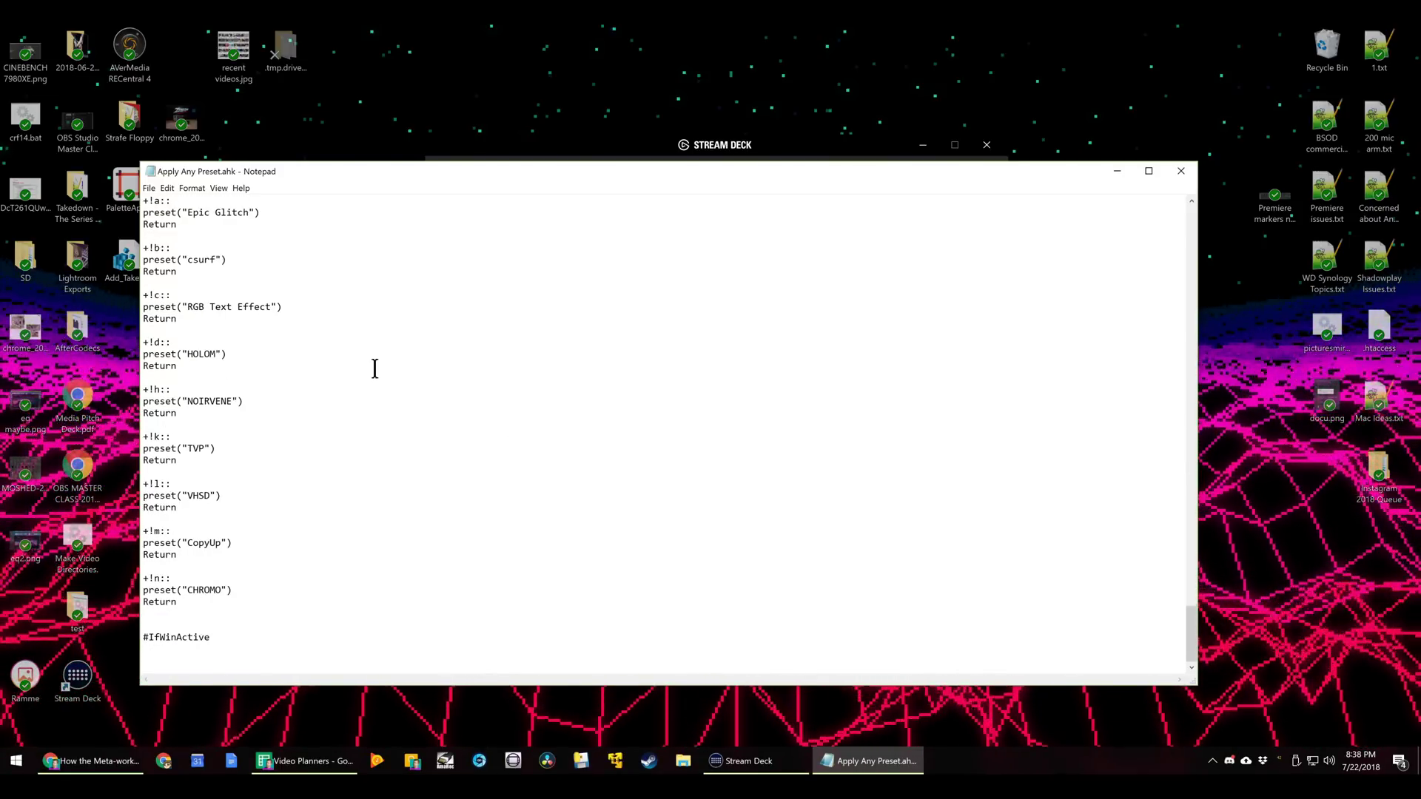
{"action": "scroll", "coordinate": [393, 440], "scroll_direction": "up", "scroll_amount": 15}
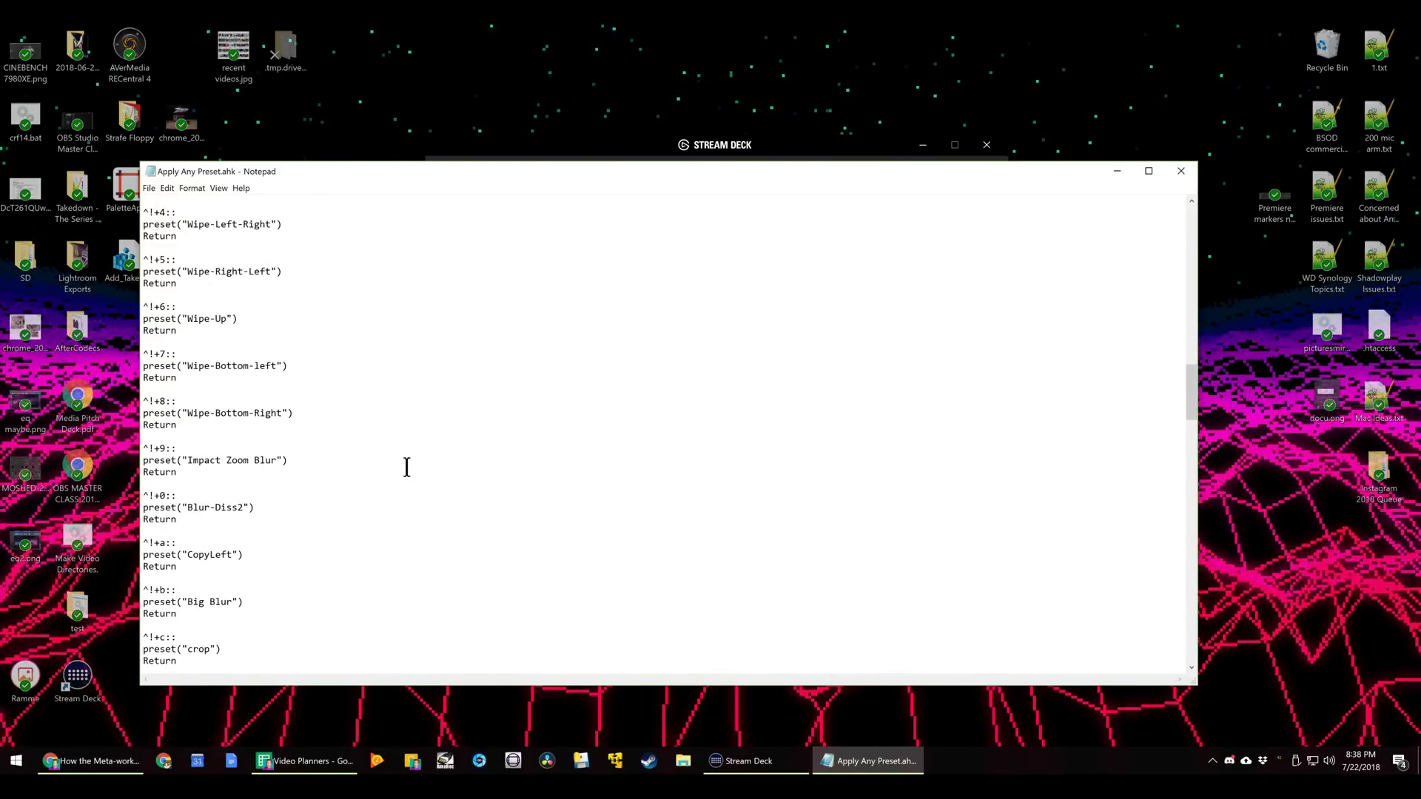
{"action": "scroll", "coordinate": [409, 465], "scroll_direction": "up", "scroll_amount": 20}
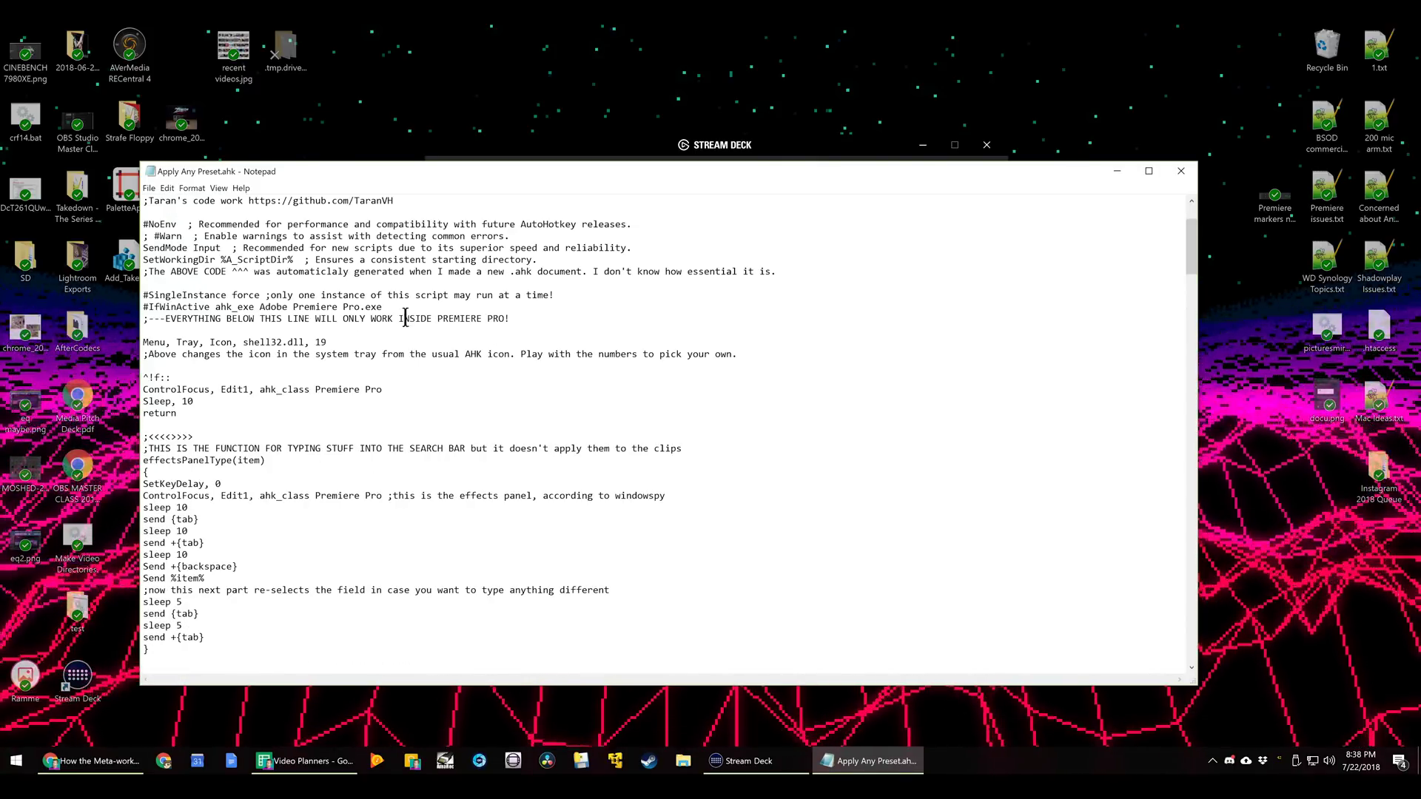
{"action": "scroll", "coordinate": [409, 375], "scroll_direction": "down", "scroll_amount": 20}
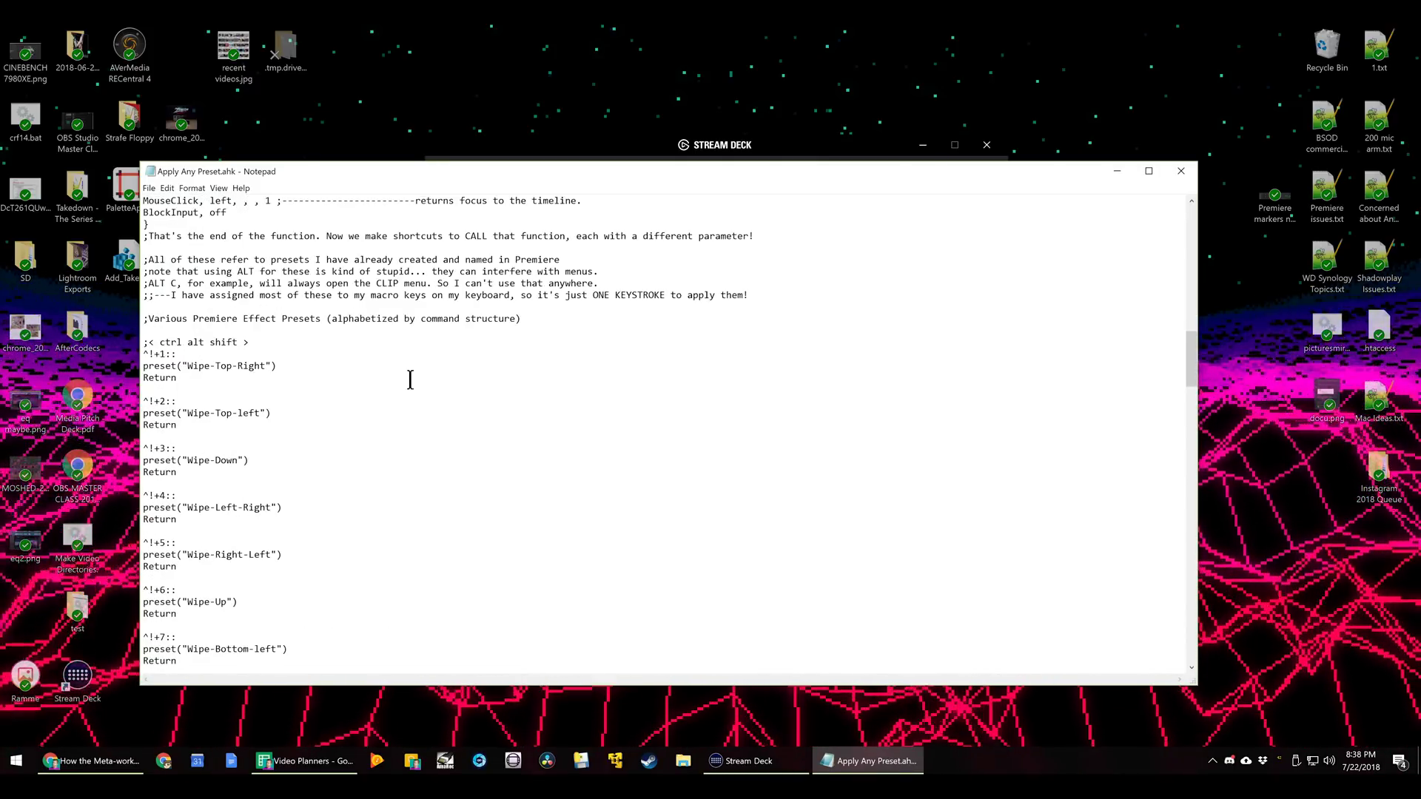
{"action": "key", "text": "alt+F4"}
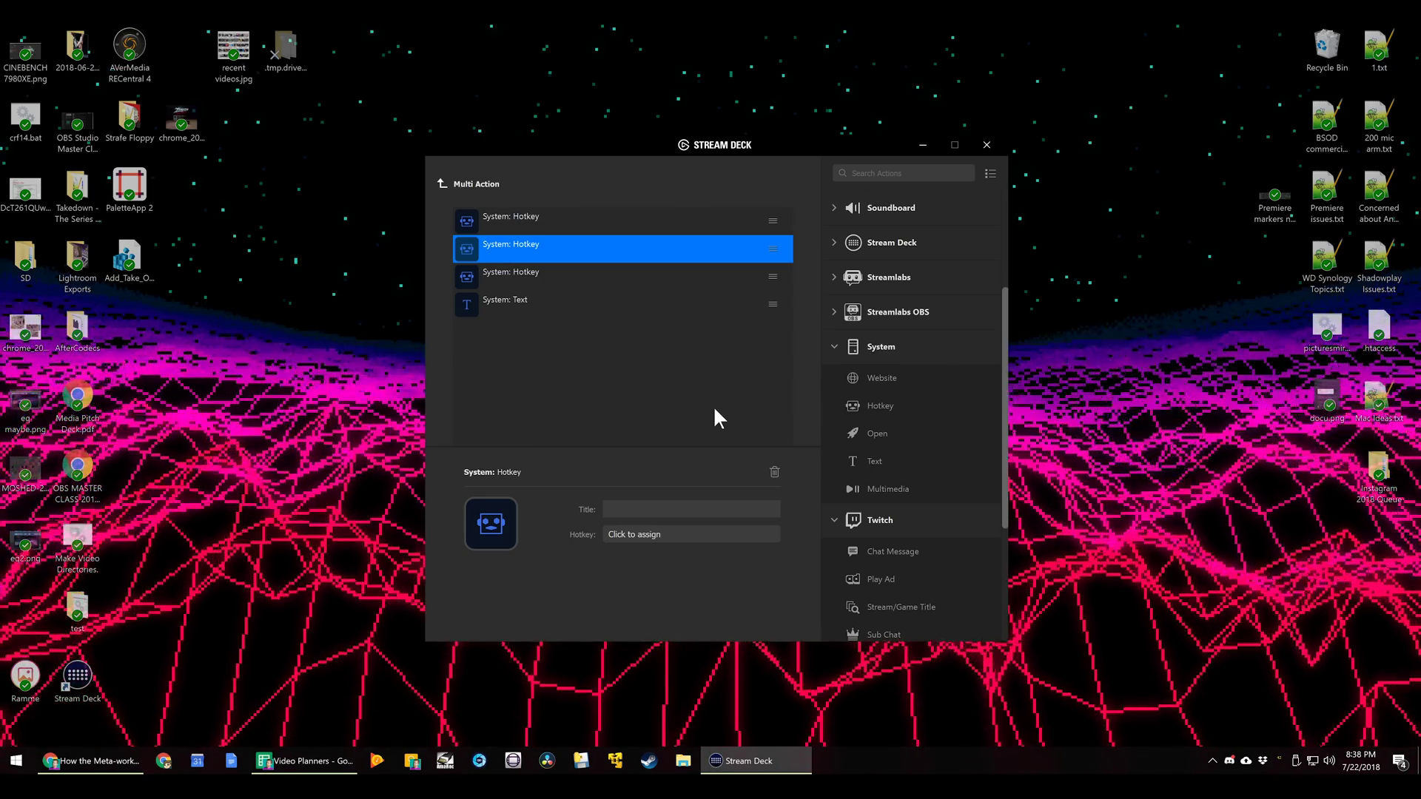
{"action": "left_click", "coordinate": [95, 759]}
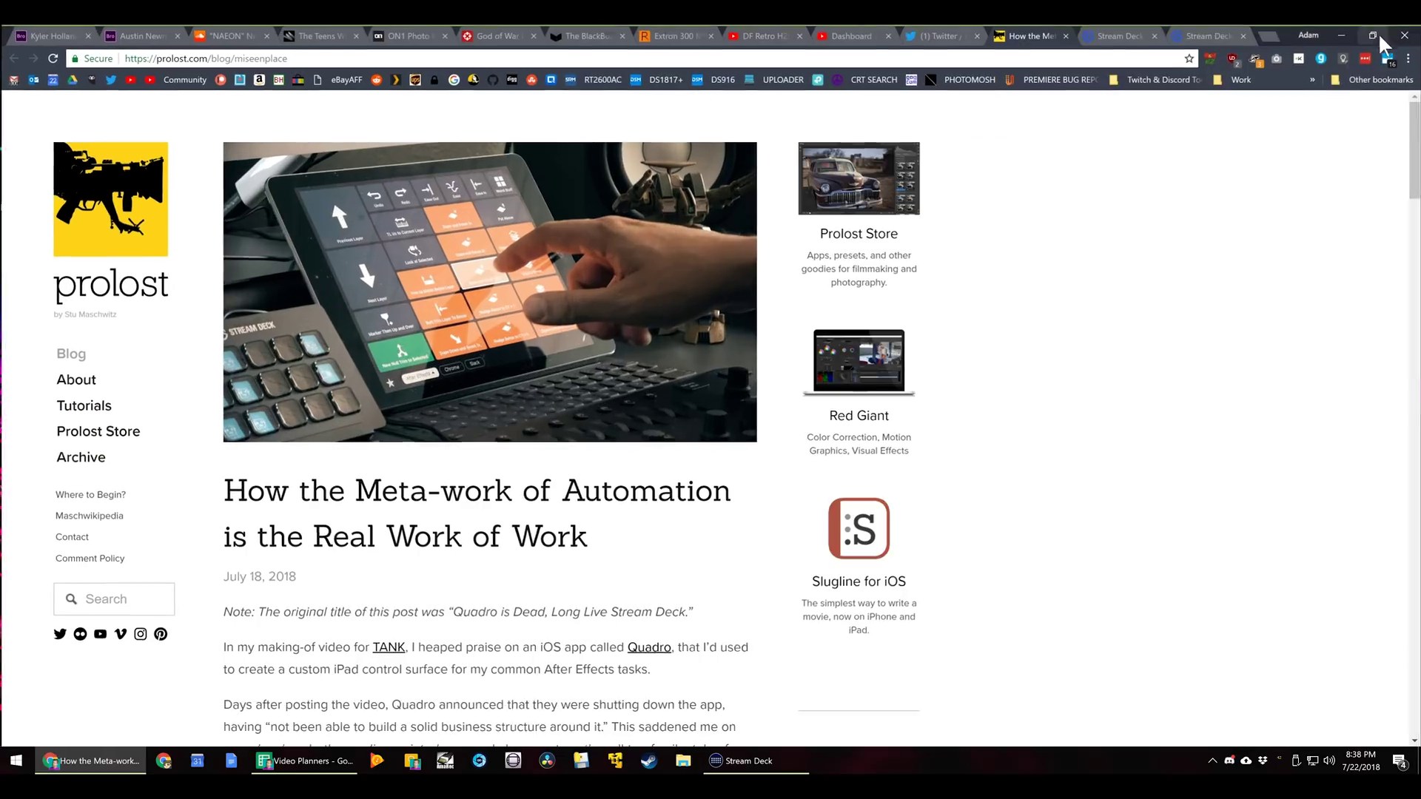
Maximize the prolost.com blog window and scroll down through the Stream Deck article
{"action": "key", "text": "super+Up"}
{"action": "scroll", "coordinate": [681, 418], "scroll_direction": "down", "scroll_amount": 8}
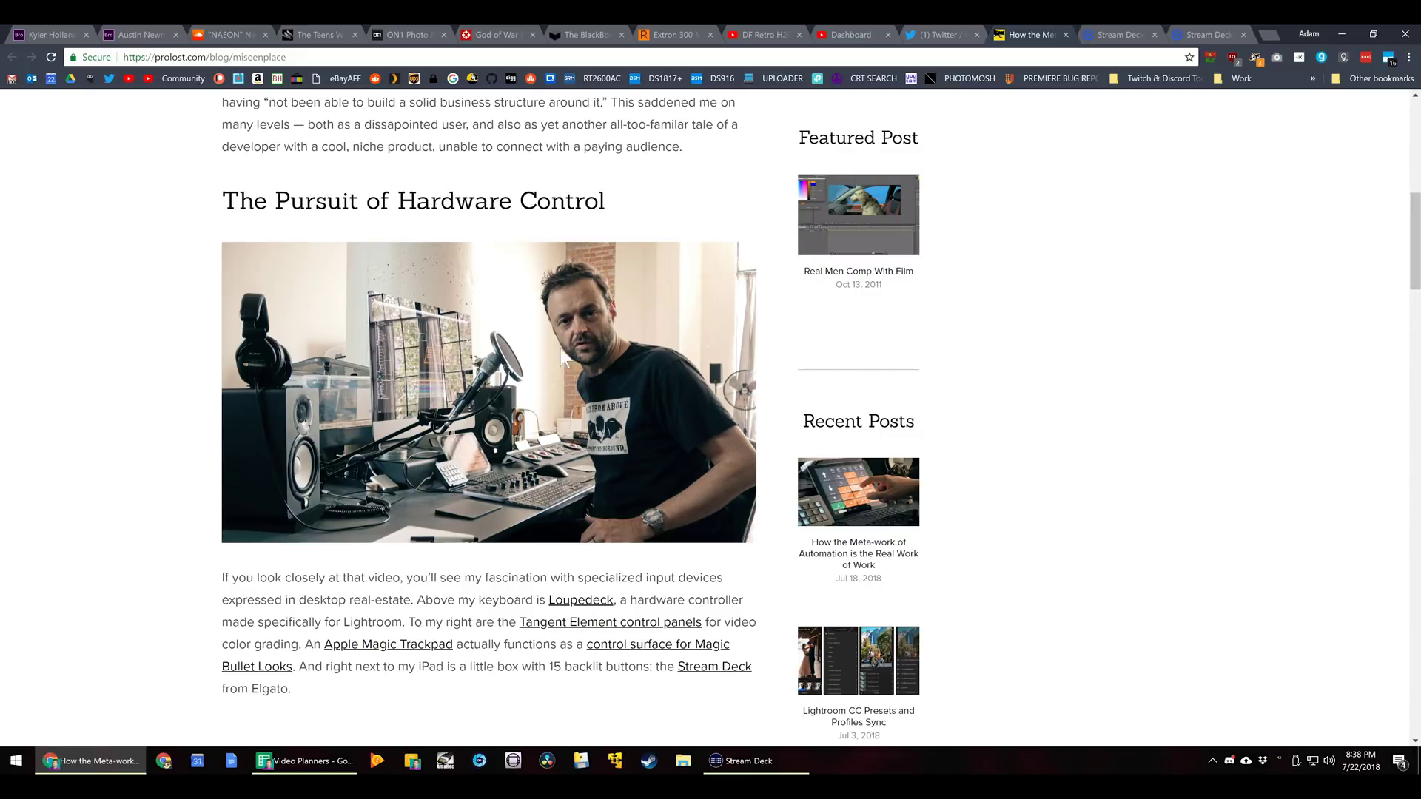
{"action": "scroll", "coordinate": [564, 358], "scroll_direction": "down", "scroll_amount": 18}
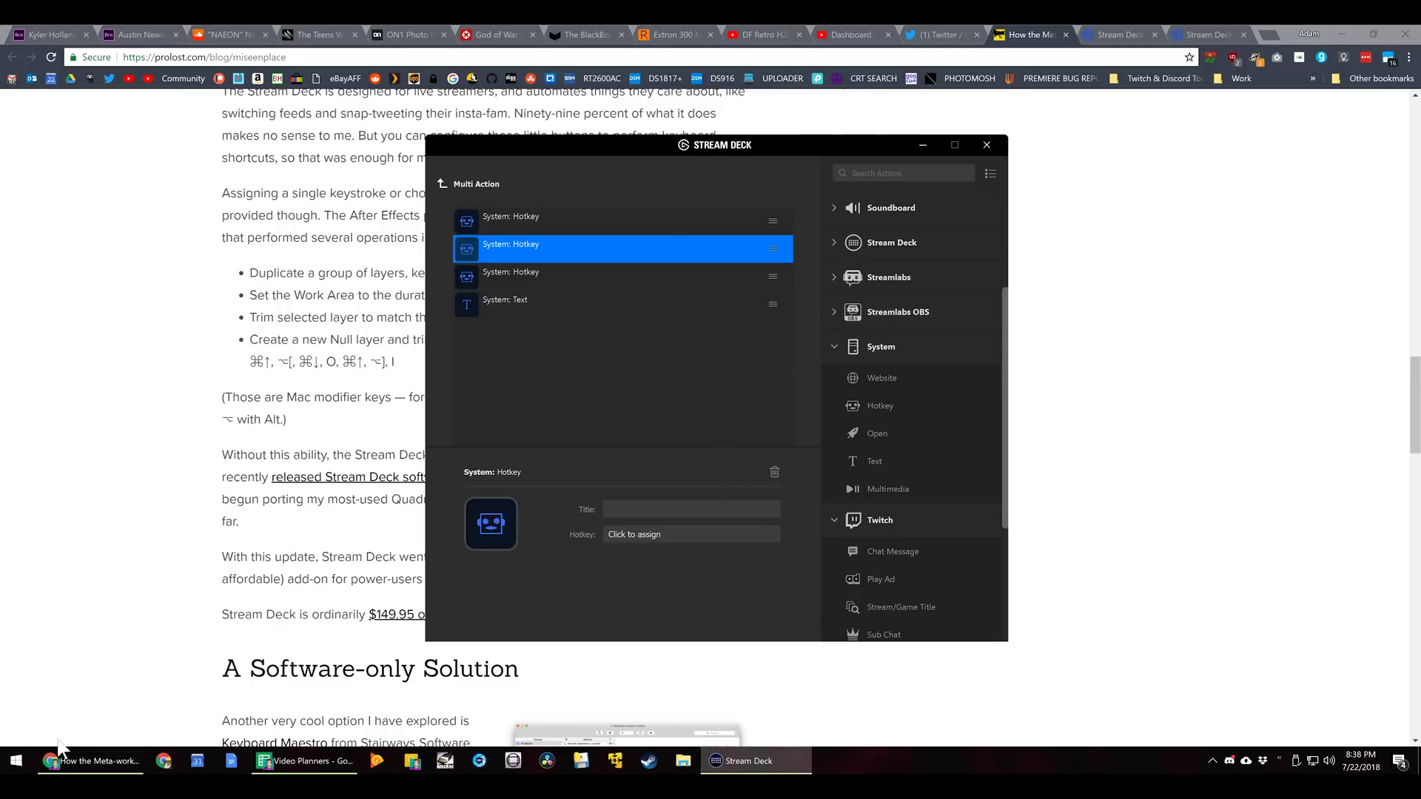
Launch Genovation MacroMaster by searching 'genov' from the Start menu
{"action": "left_click", "coordinate": [6, 766]}
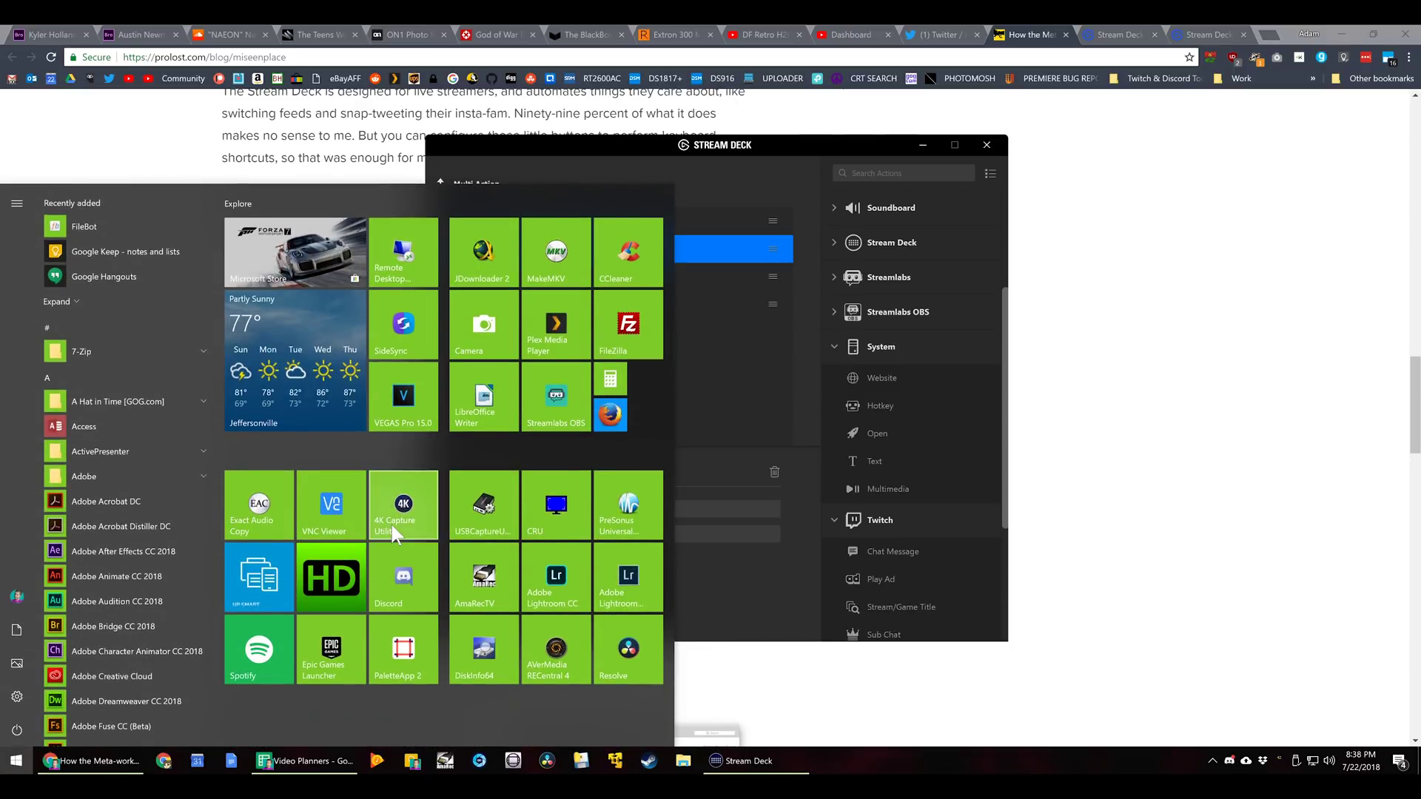
{"action": "left_click", "coordinate": [391, 525]}
{"action": "type", "text": "genov"}
{"action": "key", "text": "Return"}
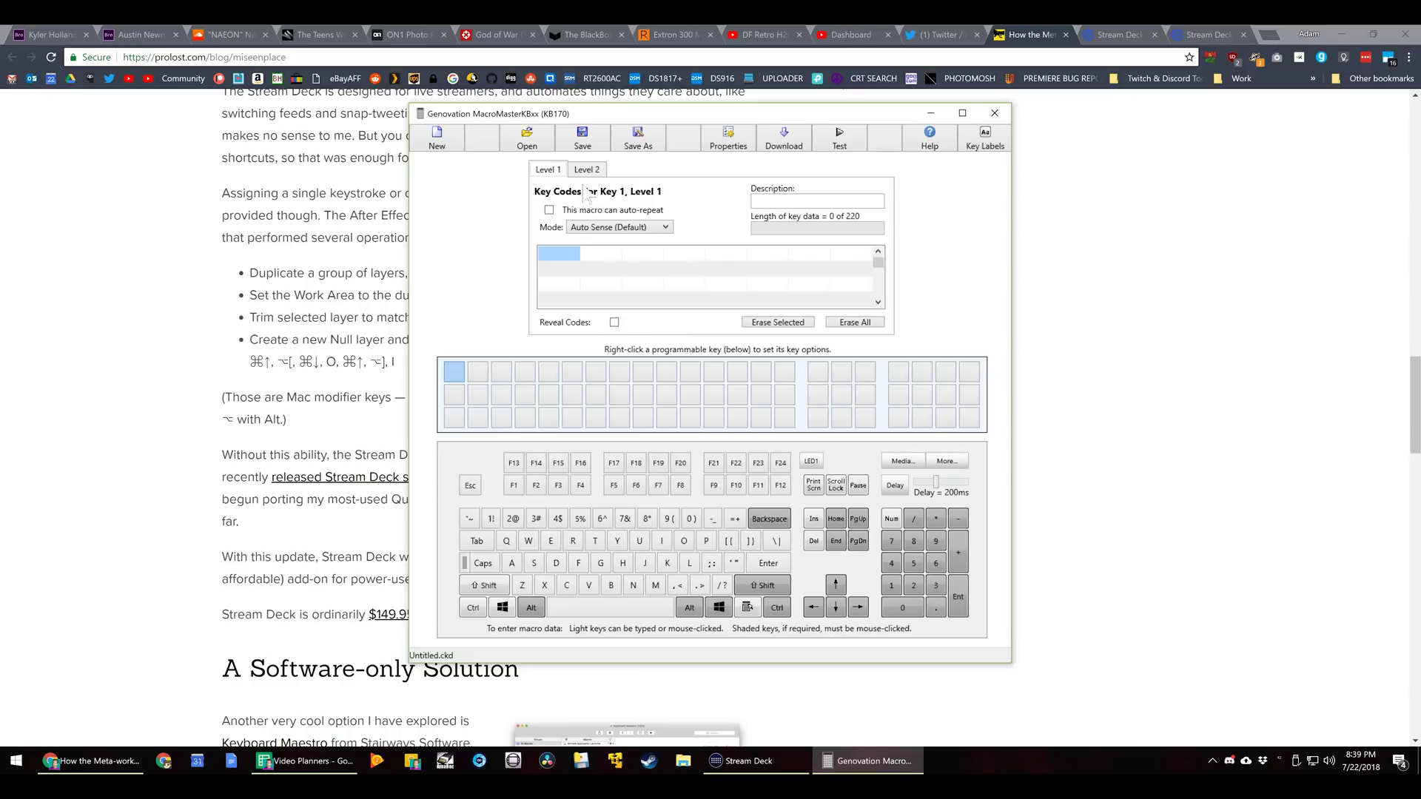
Open kb170l july 3 2018.ckd from Documents > PremiereMods > kb170l and view key 11
{"action": "left_click", "coordinate": [510, 145]}
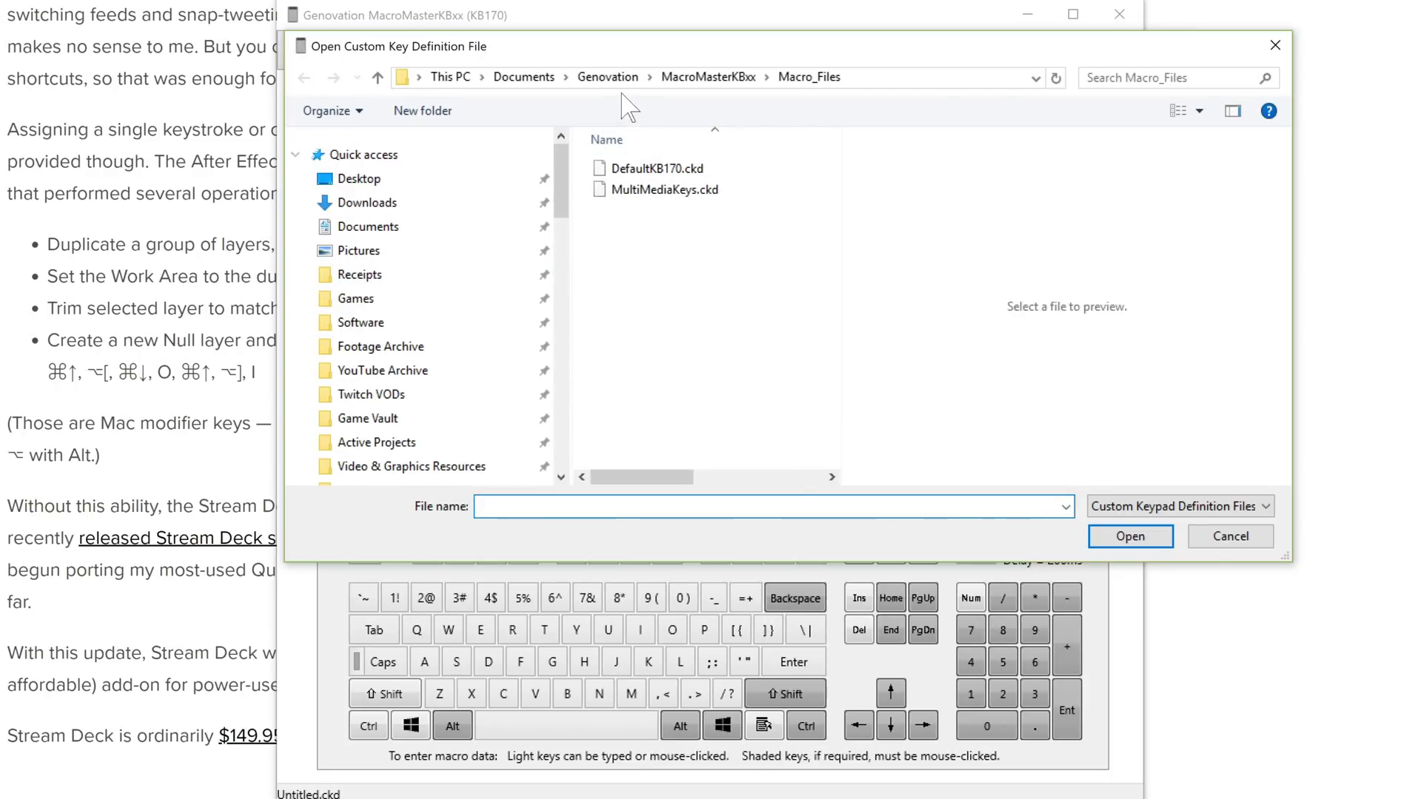
{"action": "left_click", "coordinate": [554, 78]}
{"action": "scroll", "coordinate": [643, 348], "scroll_direction": "down", "scroll_amount": 6}
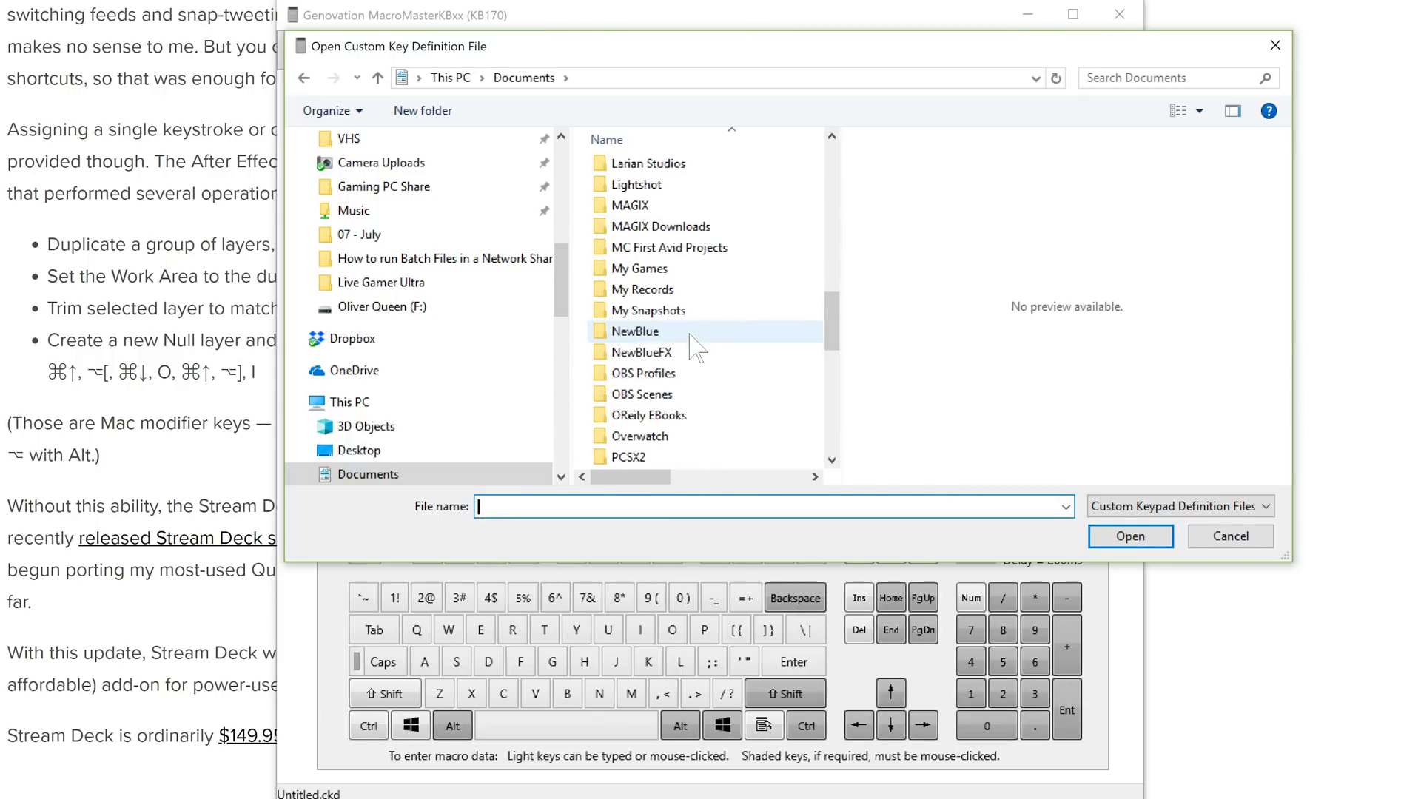
{"action": "scroll", "coordinate": [675, 415], "scroll_direction": "down", "scroll_amount": 1}
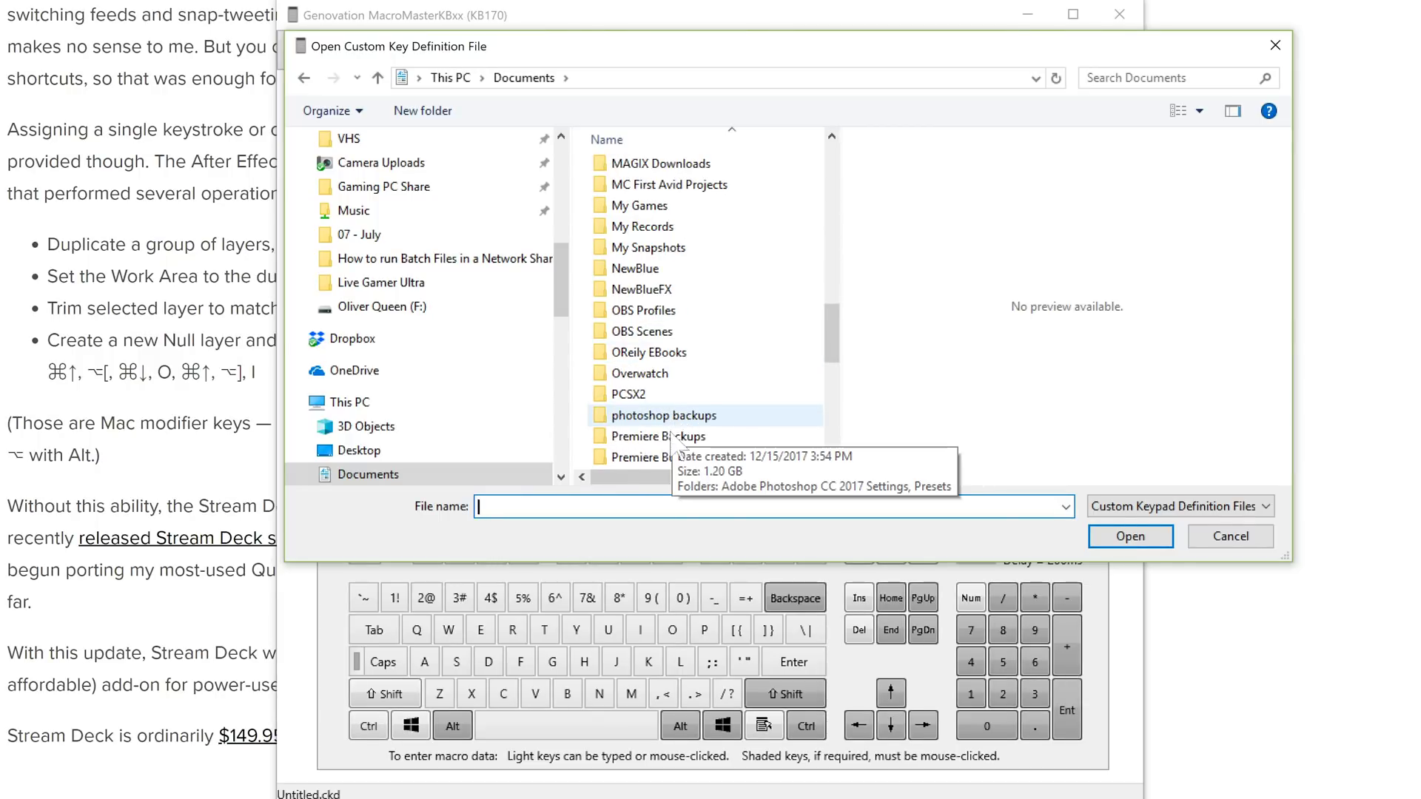
{"action": "scroll", "coordinate": [671, 419], "scroll_direction": "down", "scroll_amount": 2}
{"action": "double_click", "coordinate": [666, 346]}
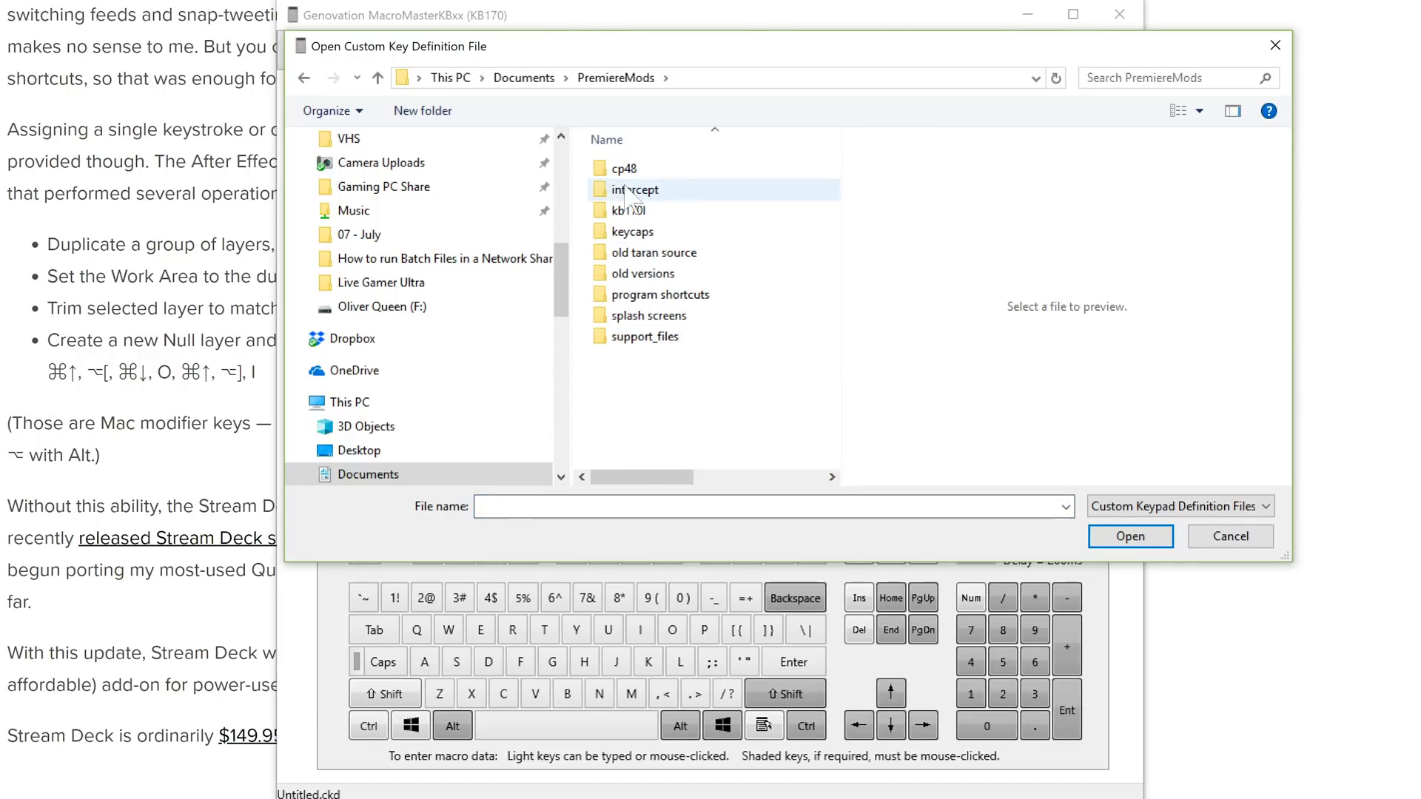
{"action": "double_click", "coordinate": [692, 213]}
{"action": "double_click", "coordinate": [684, 190]}
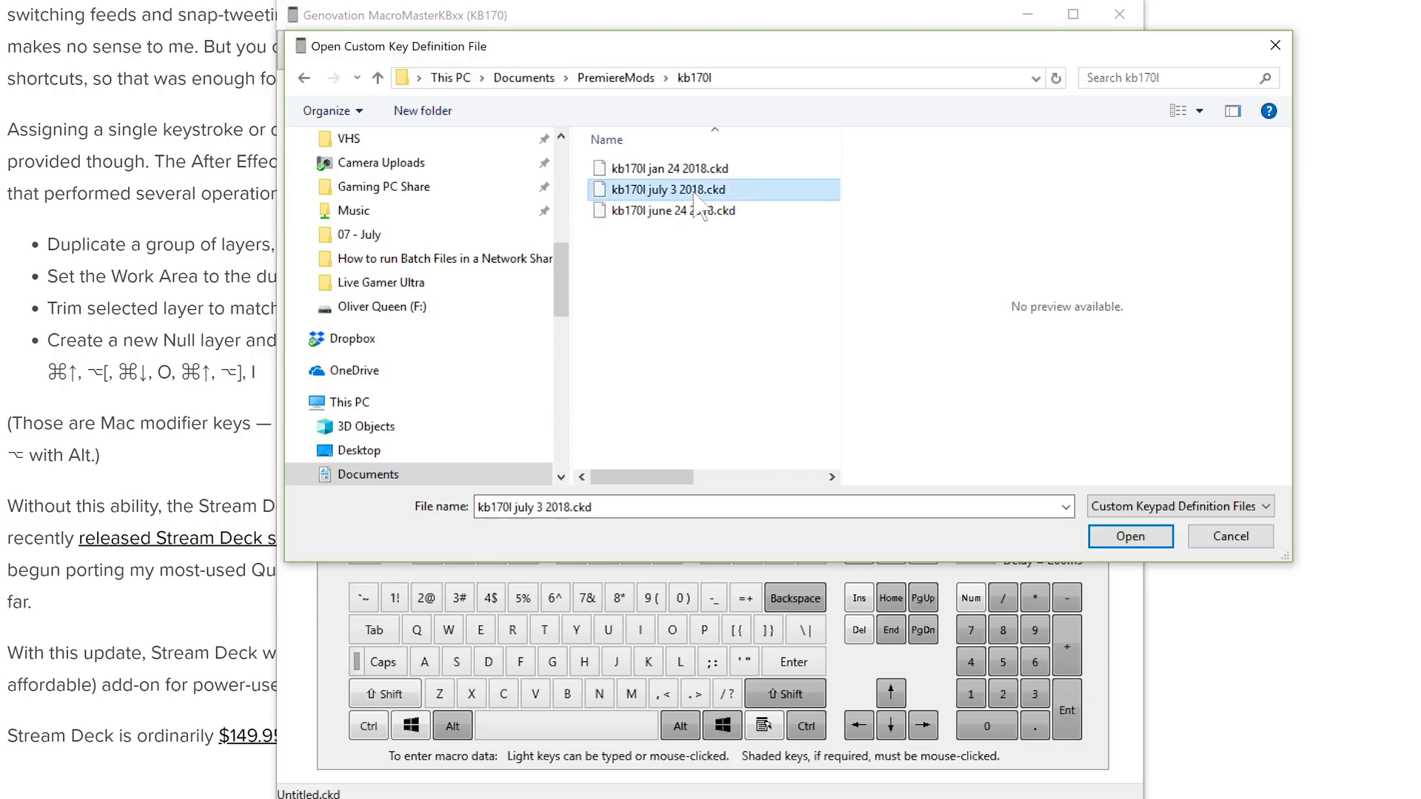
{"action": "left_click", "coordinate": [680, 391]}
Check the Mis.Fire and Epic Glitch macros, then select empty key 14 and add Ctrl
{"action": "left_click", "coordinate": [716, 391]}
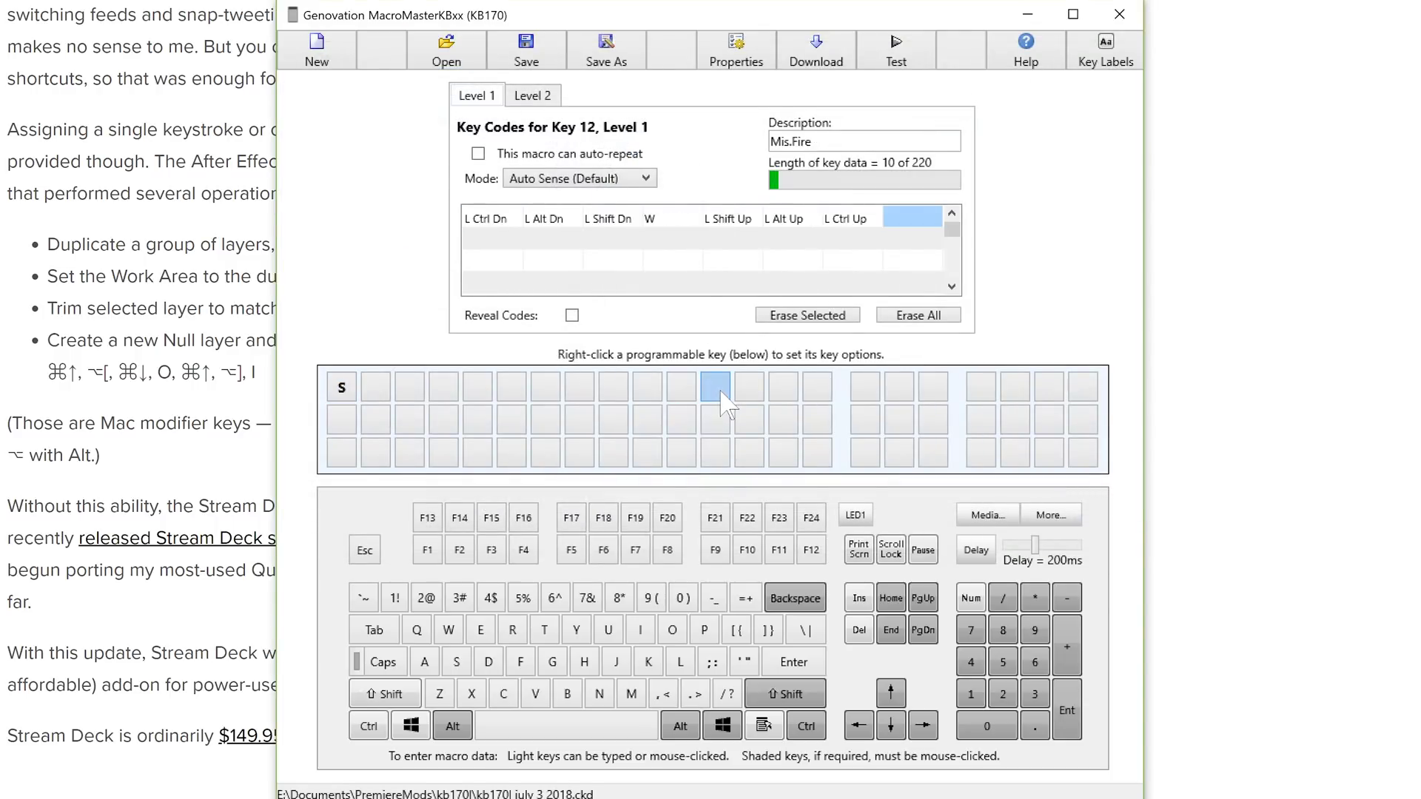
{"action": "left_click", "coordinate": [748, 393]}
{"action": "left_click", "coordinate": [784, 390]}
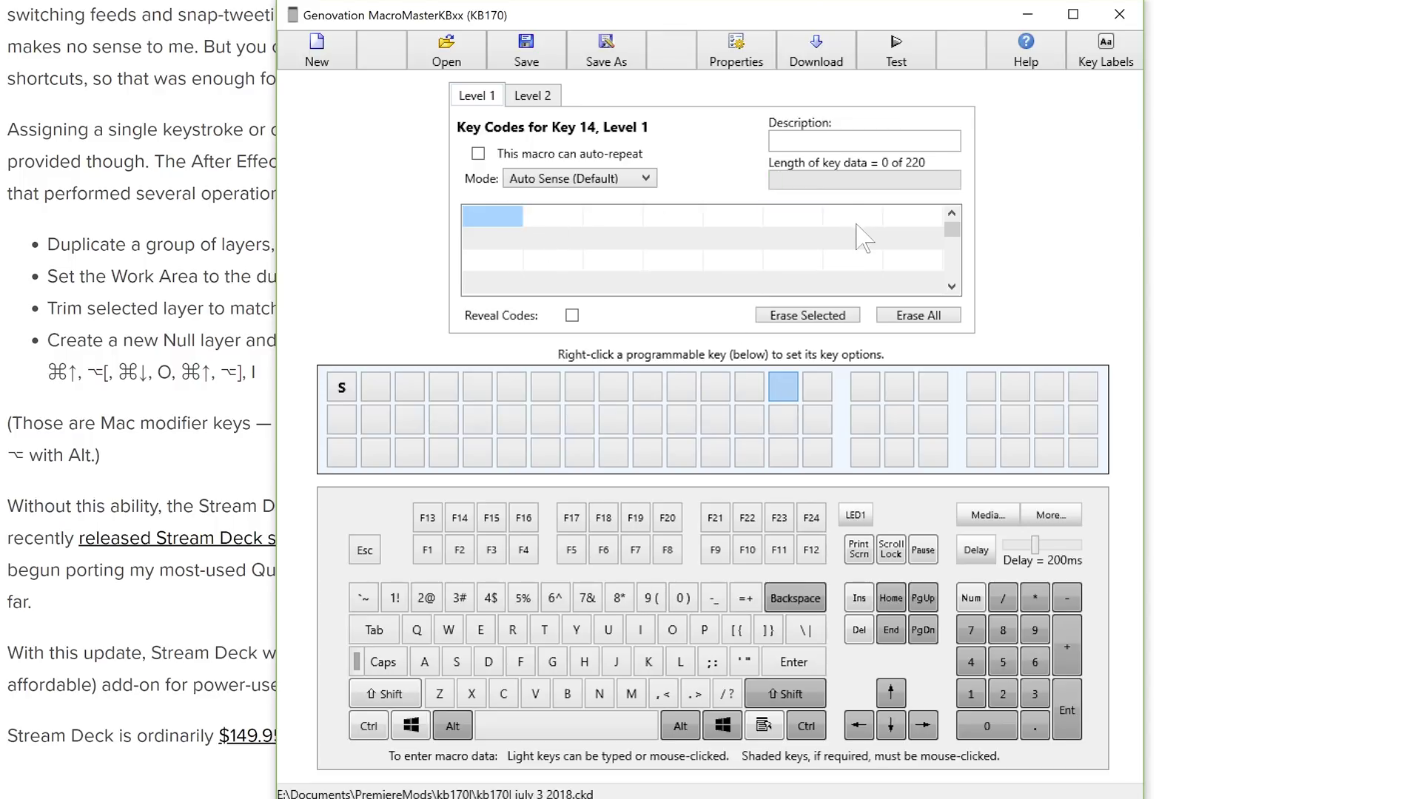
{"action": "key", "text": "ctrl"}
{"action": "key", "text": "ctrl"}
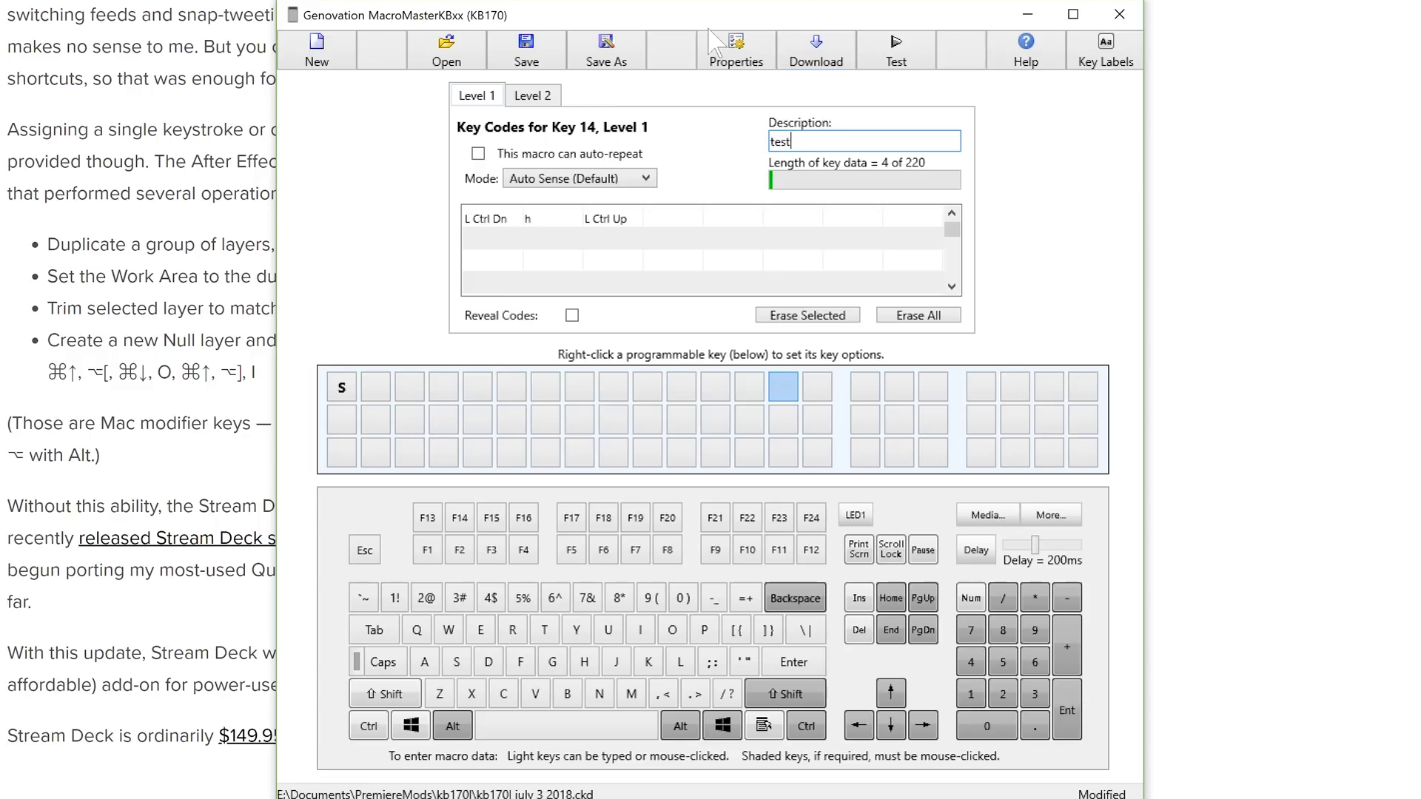
Close MacroMaster, agreeing to save the changes to the key definition file
{"action": "left_click", "coordinate": [1120, 15]}
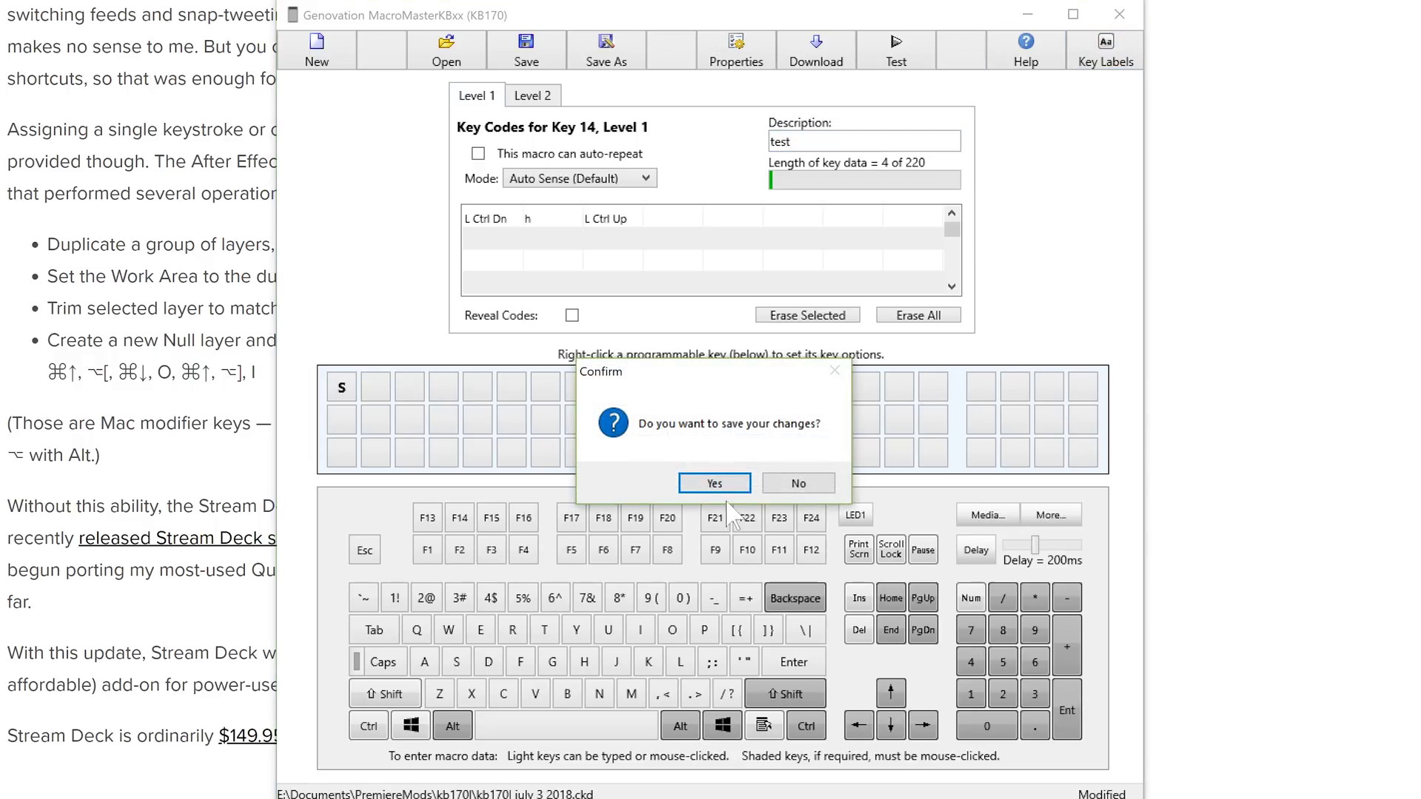
{"action": "left_click", "coordinate": [741, 481]}
{"action": "key", "text": "Return"}
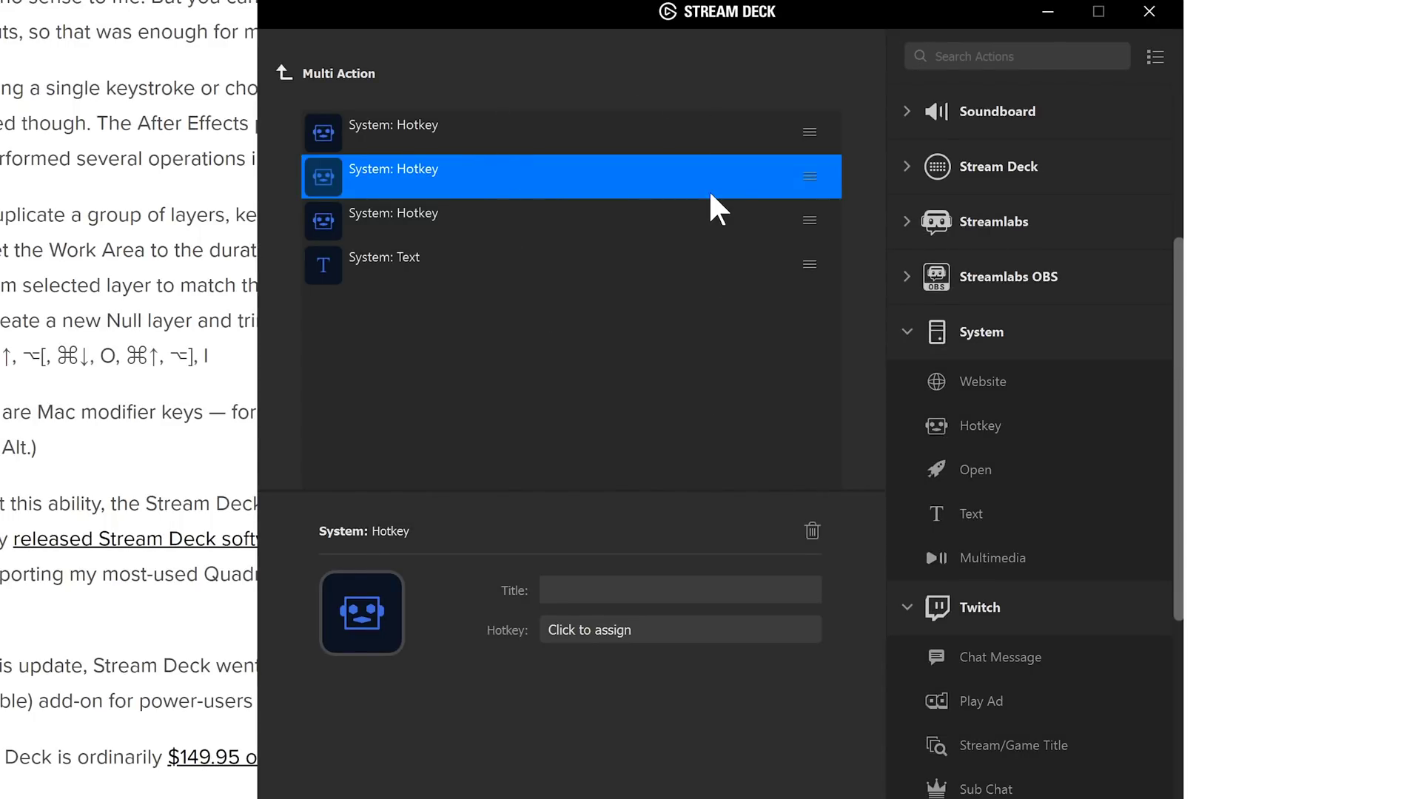
{"action": "left_click", "coordinate": [707, 142]}
{"action": "left_click", "coordinate": [667, 155]}
{"action": "left_click", "coordinate": [638, 233]}
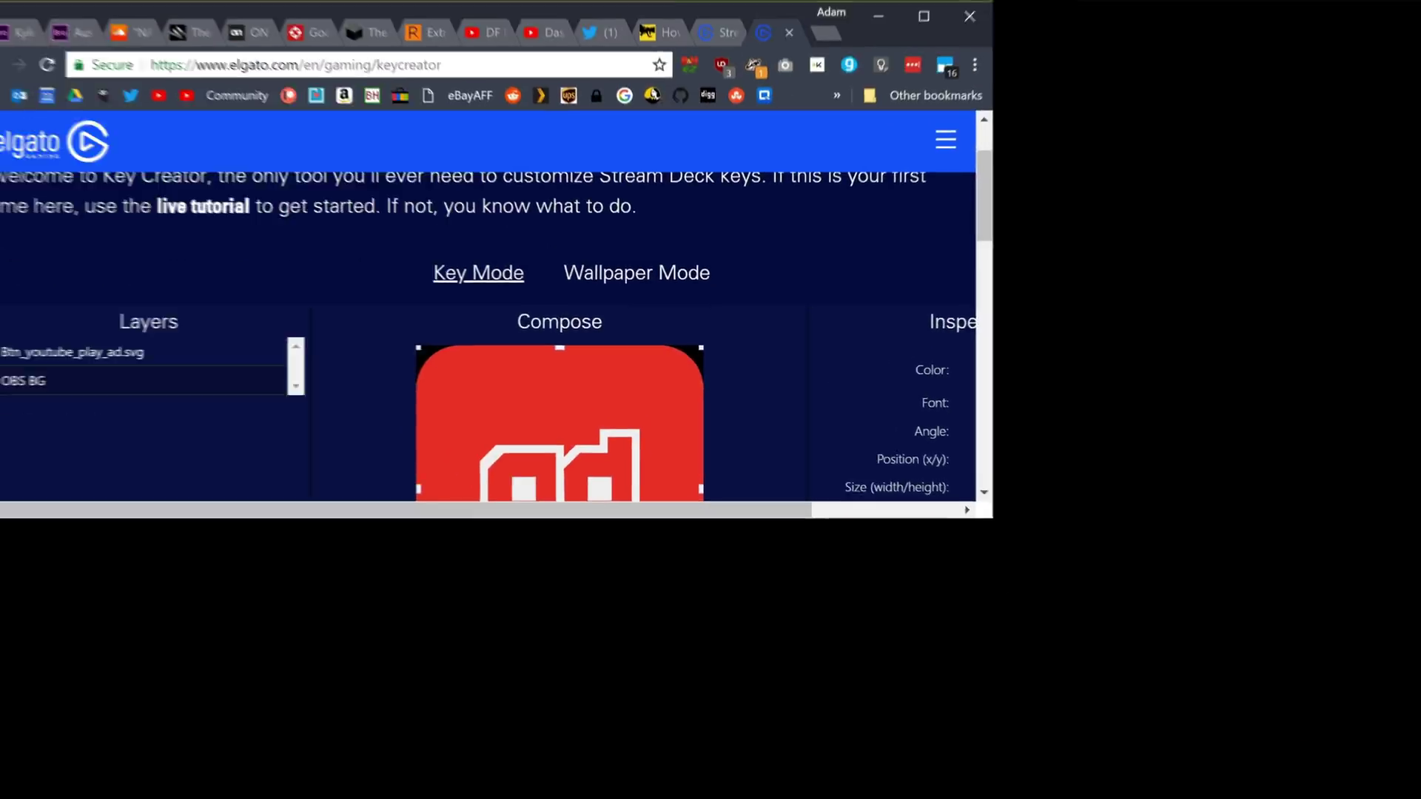
Snap Chrome's Key Creator page to the right half and Stream Deck to the left
{"action": "key", "text": "super+Right"}
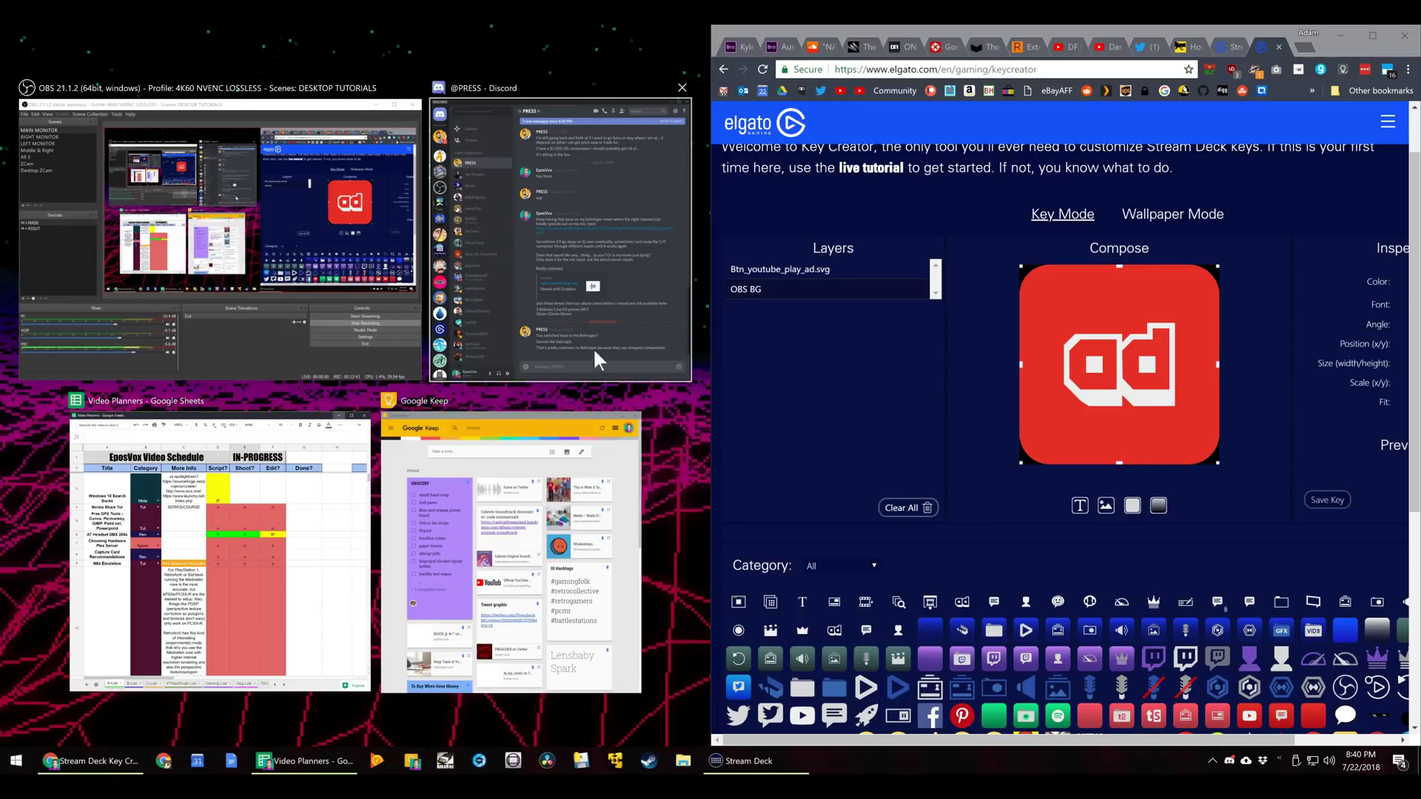
{"action": "key", "text": "Escape"}
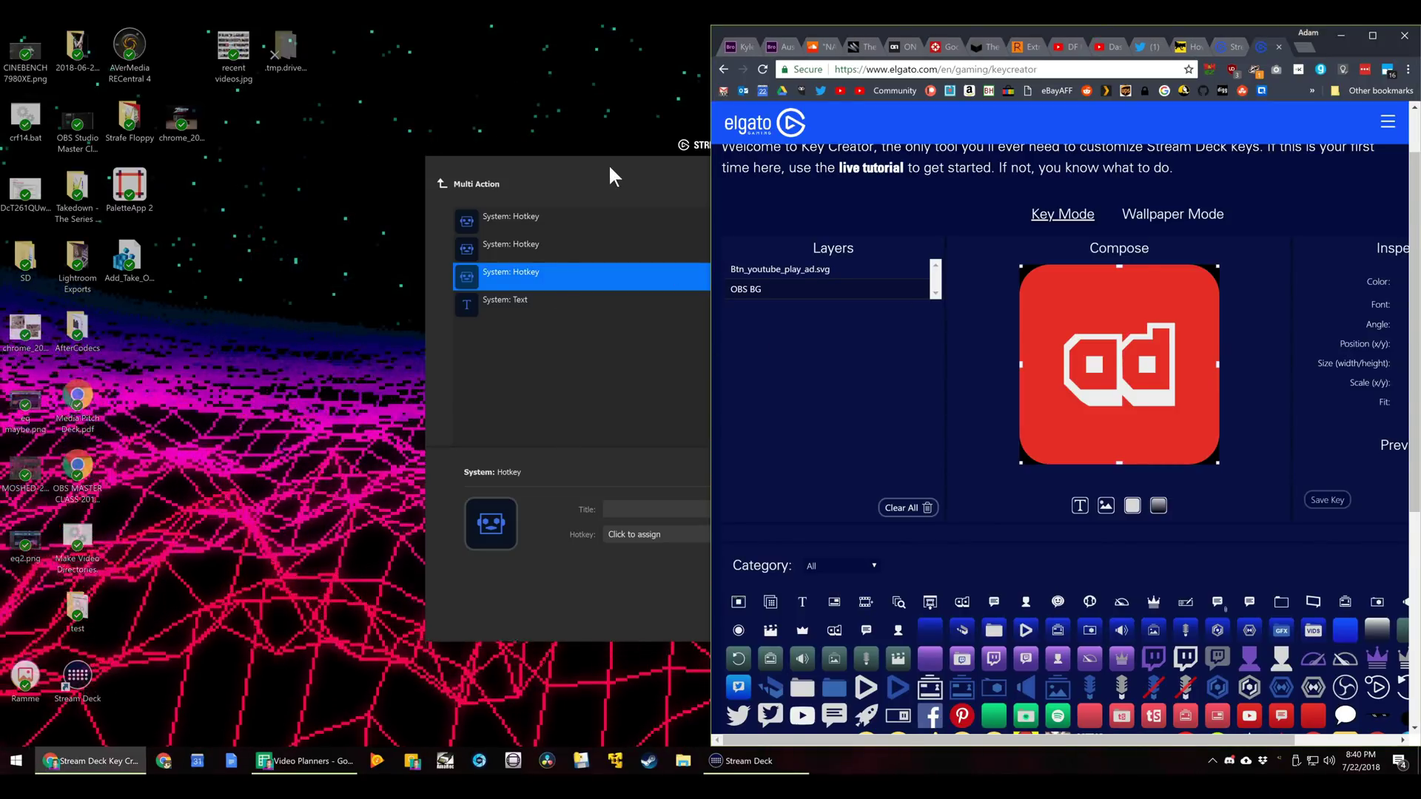
{"action": "left_click_drag", "start_coordinate": [608, 162], "coordinate": [276, 140]}
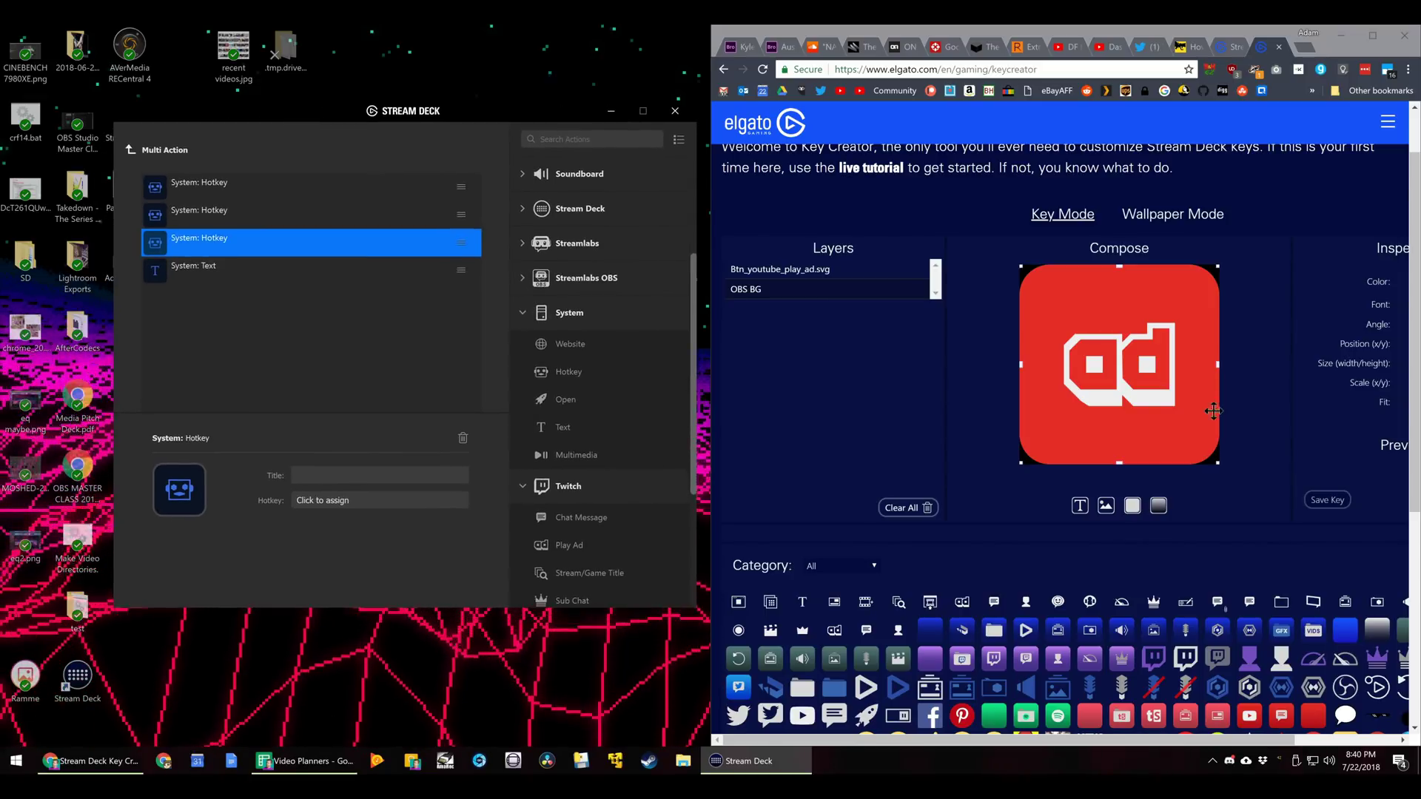
{"action": "scroll", "coordinate": [1289, 416], "scroll_direction": "right", "scroll_amount": 1}
{"action": "scroll", "coordinate": [1289, 416], "scroll_direction": "right", "scroll_amount": 1}
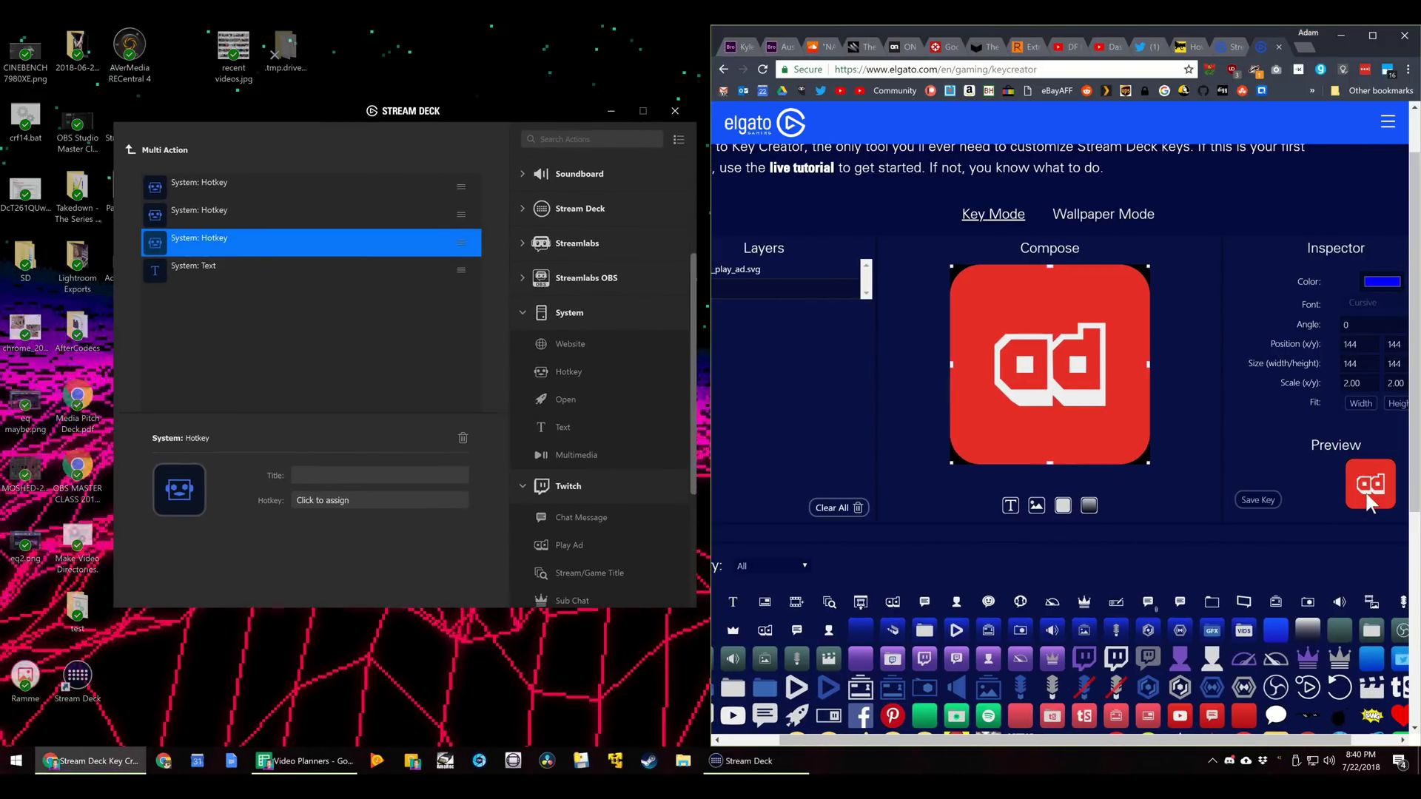
{"action": "left_click_drag", "start_coordinate": [1368, 484], "coordinate": [170, 484]}
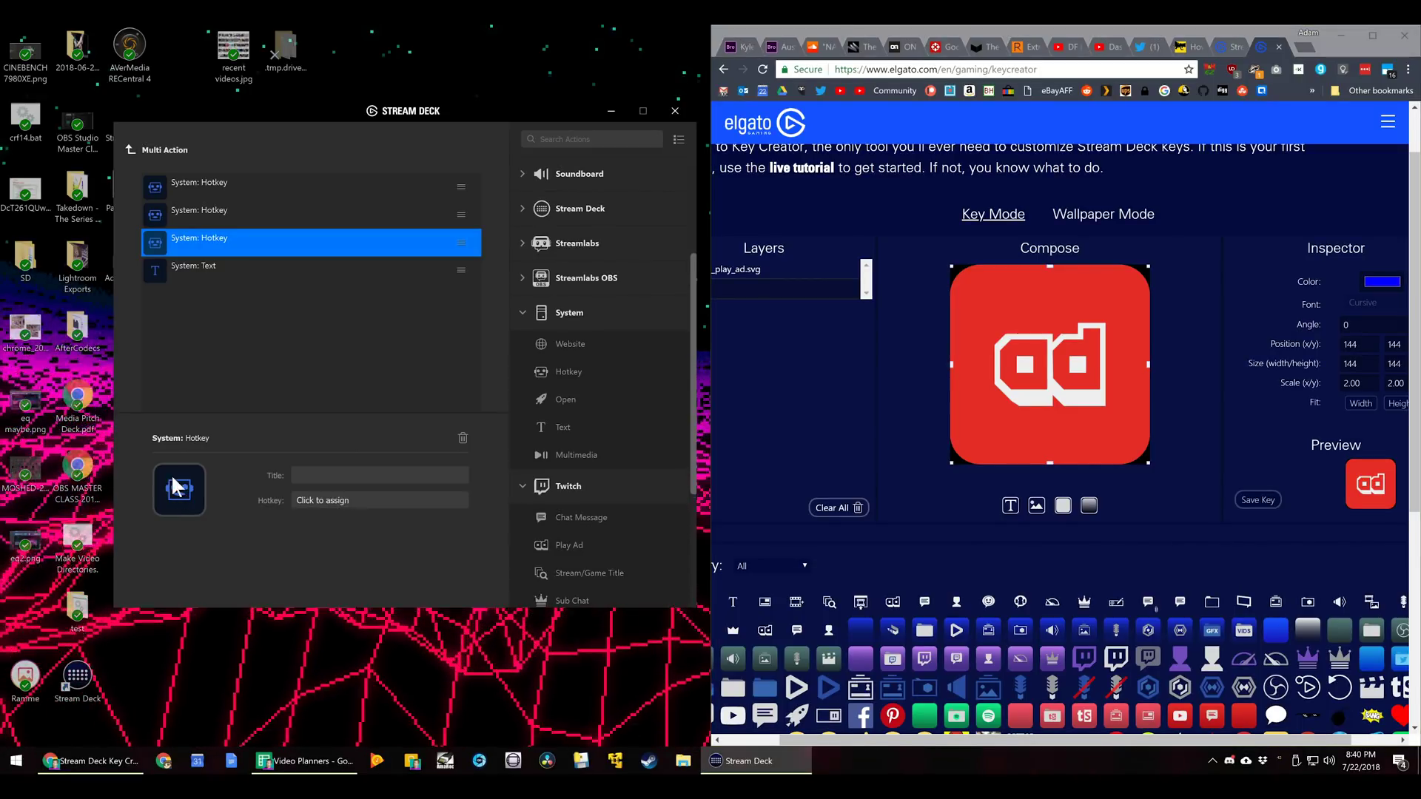
Back on the key grid, drag the red ad Key Creator preview onto the FOLDER key
{"action": "left_click", "coordinate": [130, 149]}
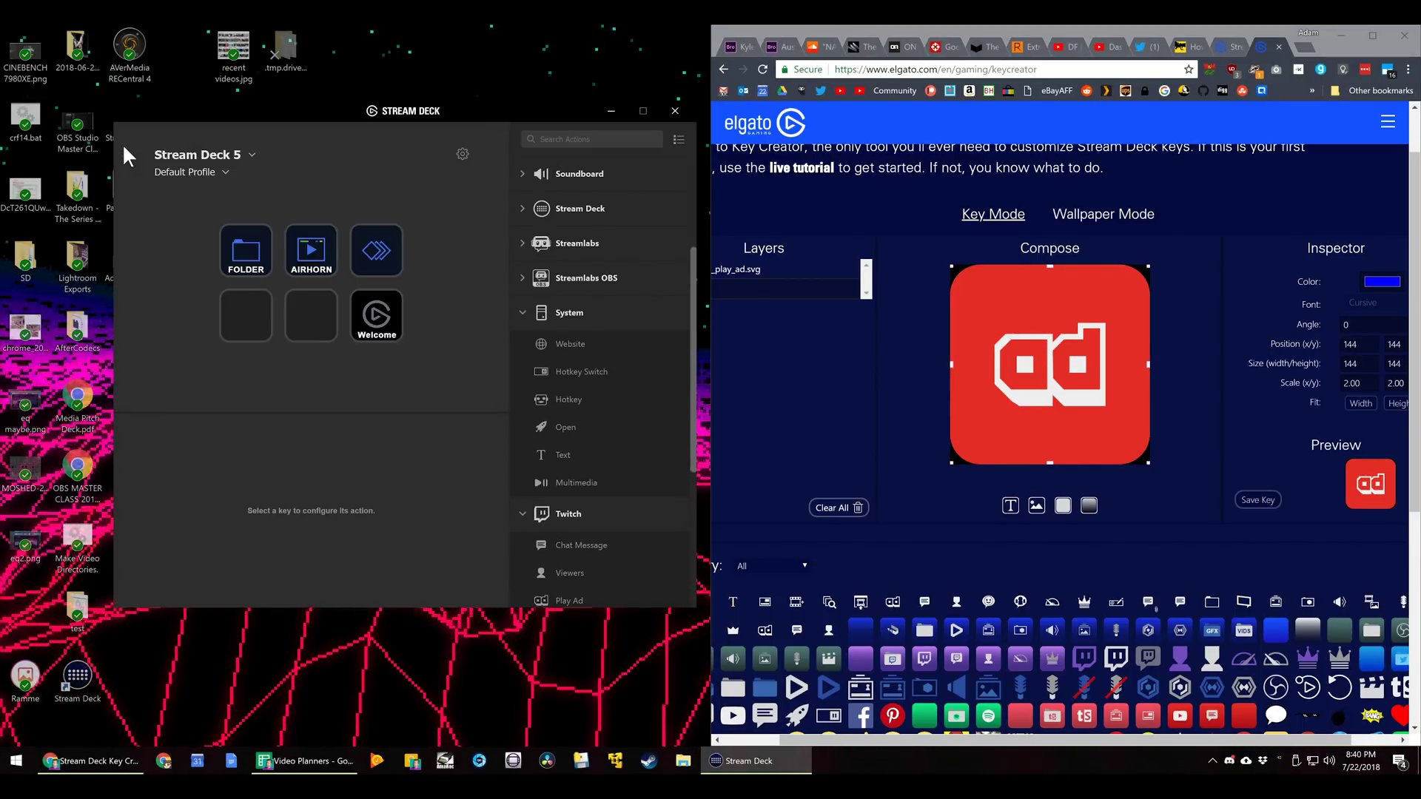
{"action": "left_click", "coordinate": [287, 268]}
{"action": "left_click", "coordinate": [250, 267]}
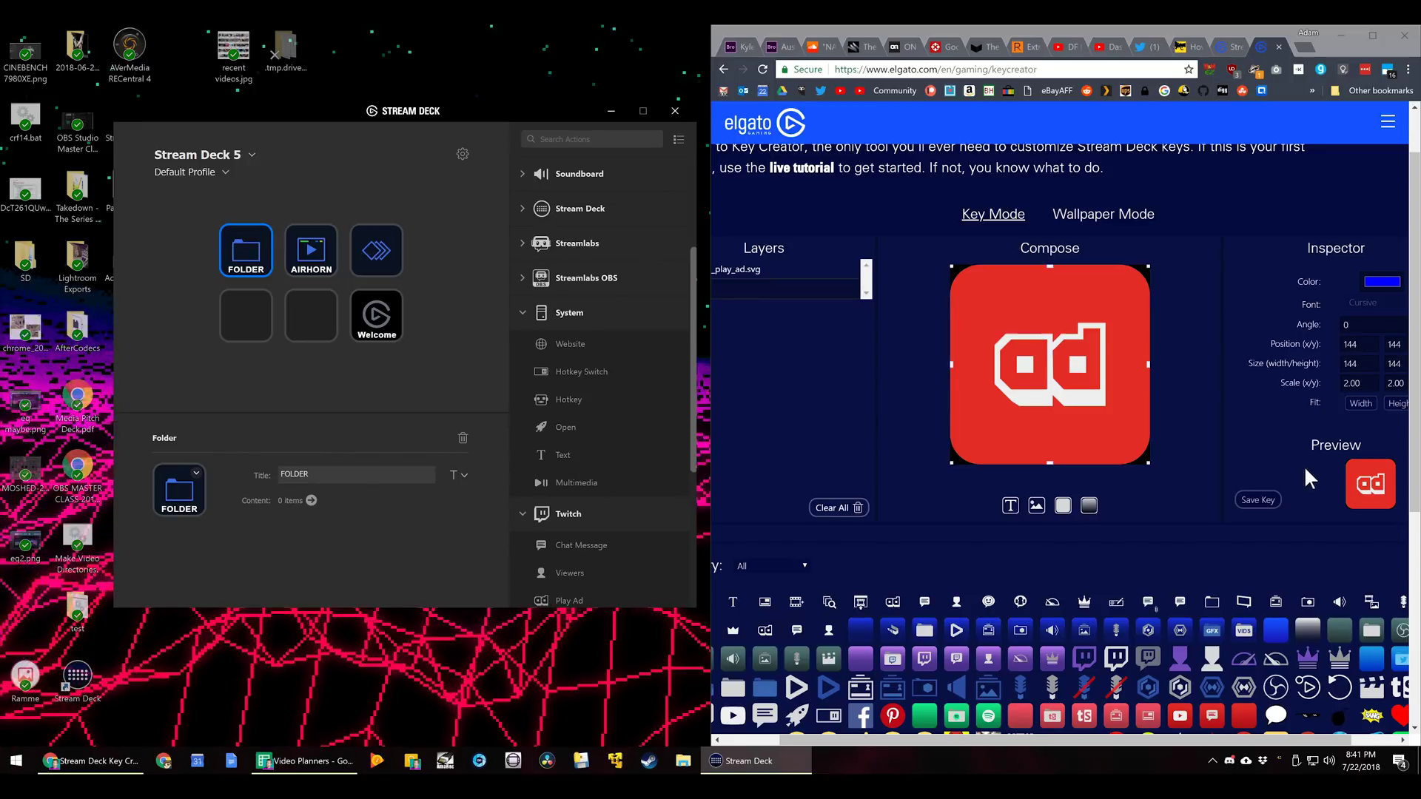
{"action": "left_click_drag", "start_coordinate": [1336, 480], "coordinate": [179, 489]}
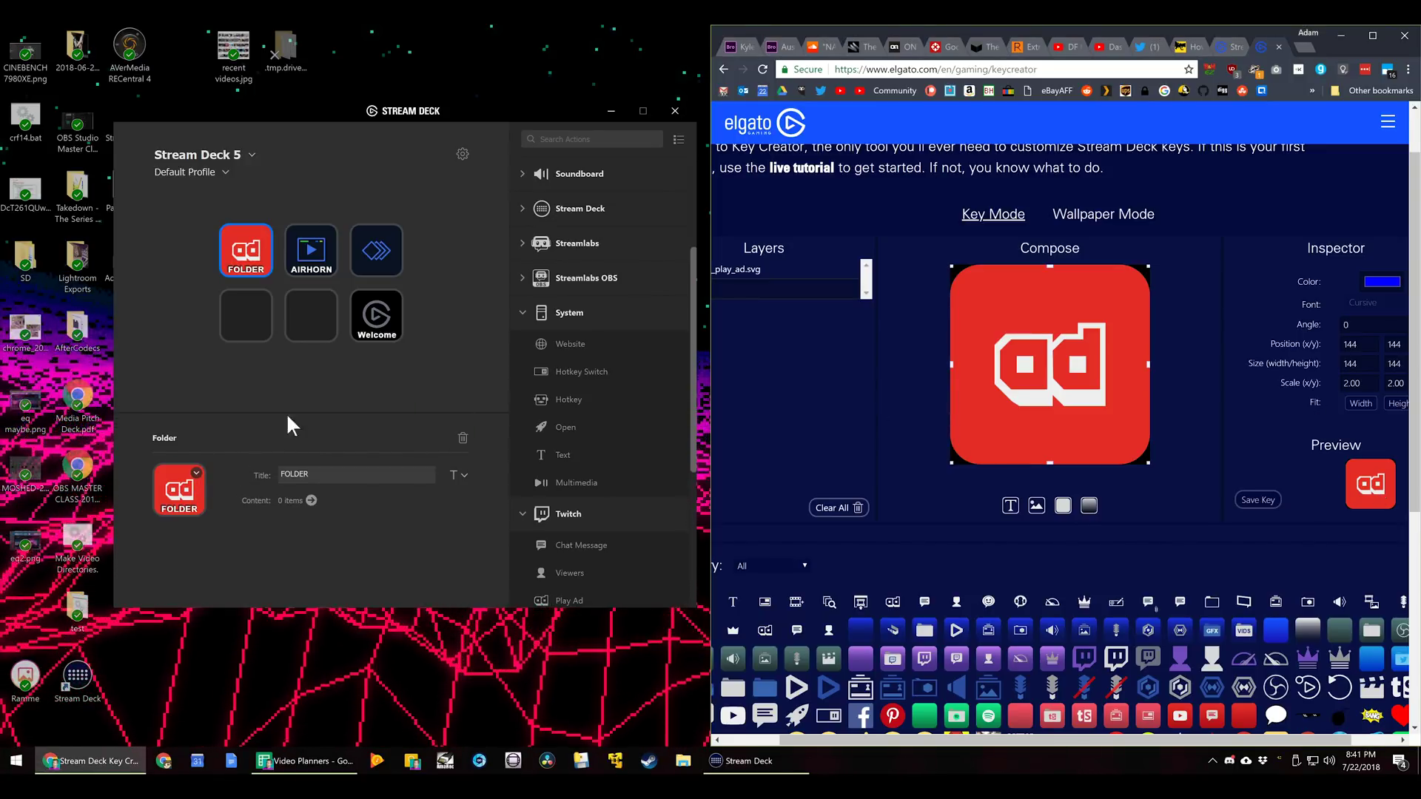
Open the Multi Action key's steps, then return and drop the red ad icon on FOLDER again
{"action": "left_click", "coordinate": [376, 250]}
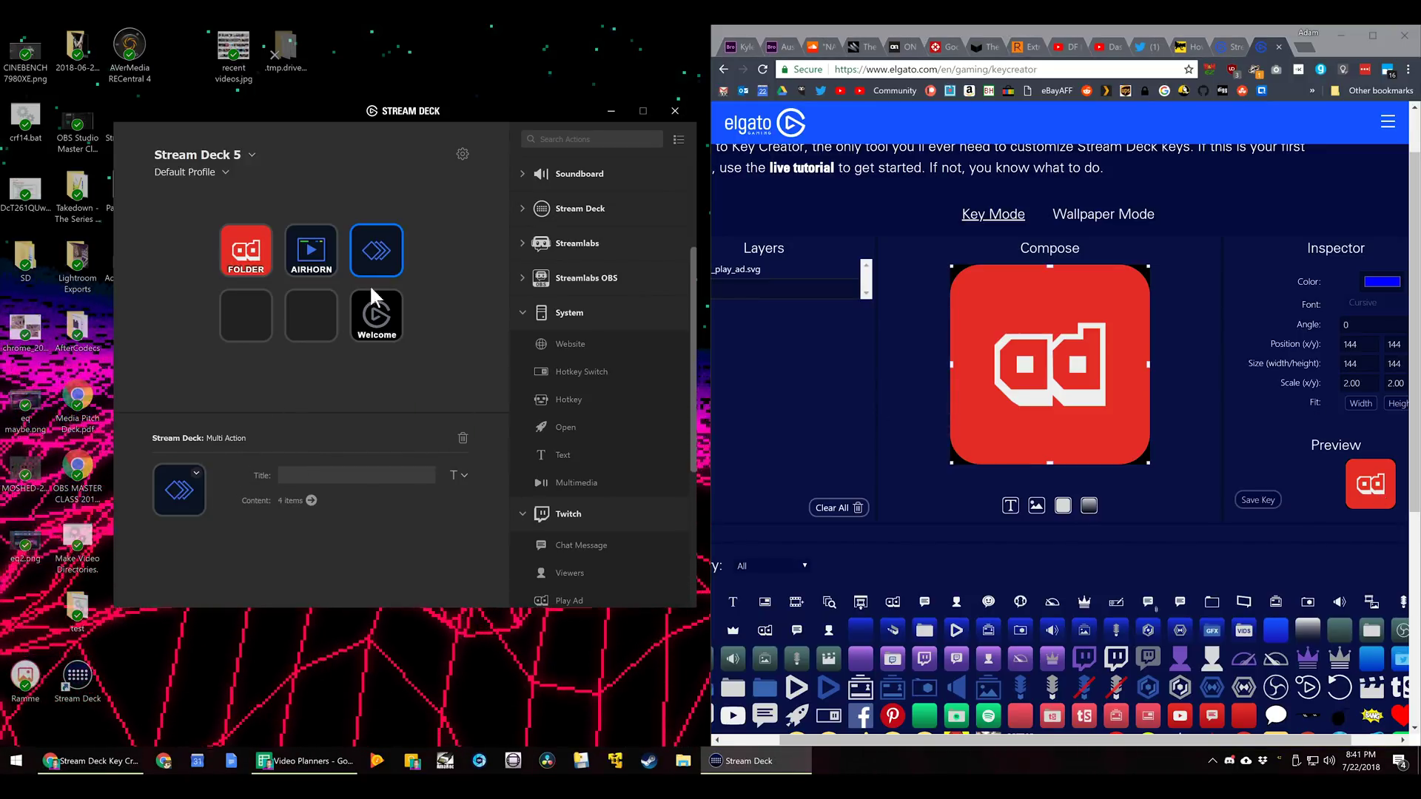
{"action": "double_click", "coordinate": [376, 249]}
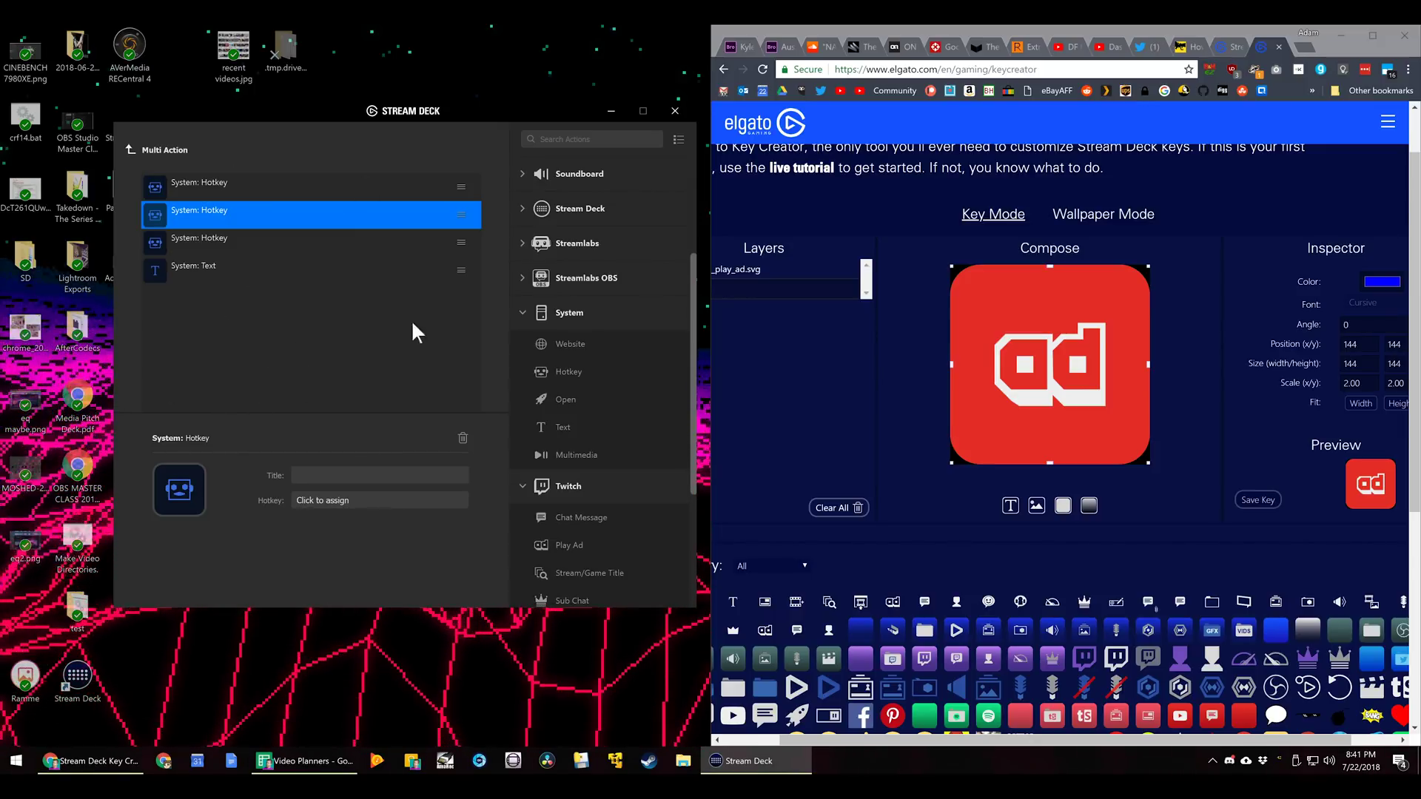
{"action": "left_click", "coordinate": [131, 151]}
{"action": "left_click", "coordinate": [245, 250]}
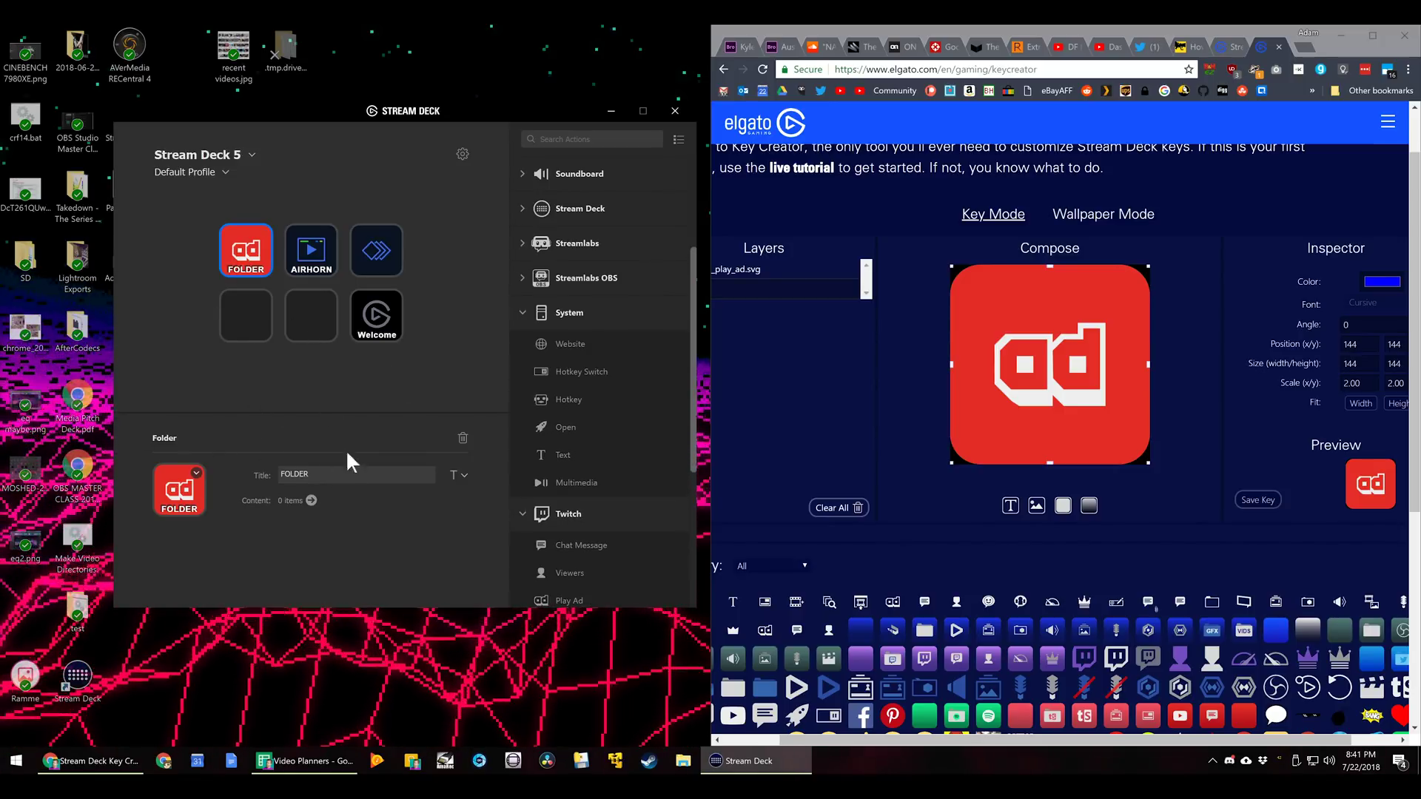
{"action": "left_click_drag", "start_coordinate": [1370, 484], "coordinate": [179, 488]}
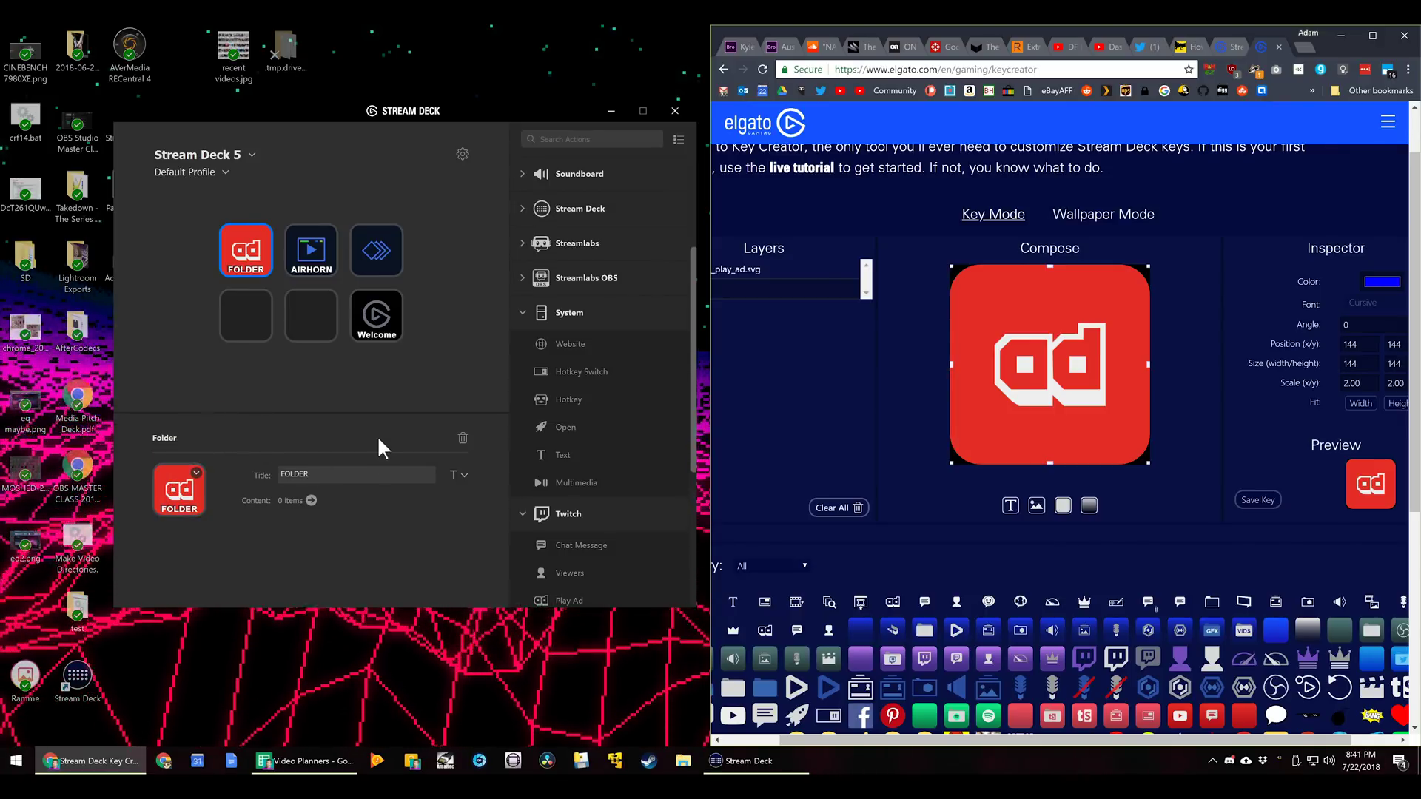